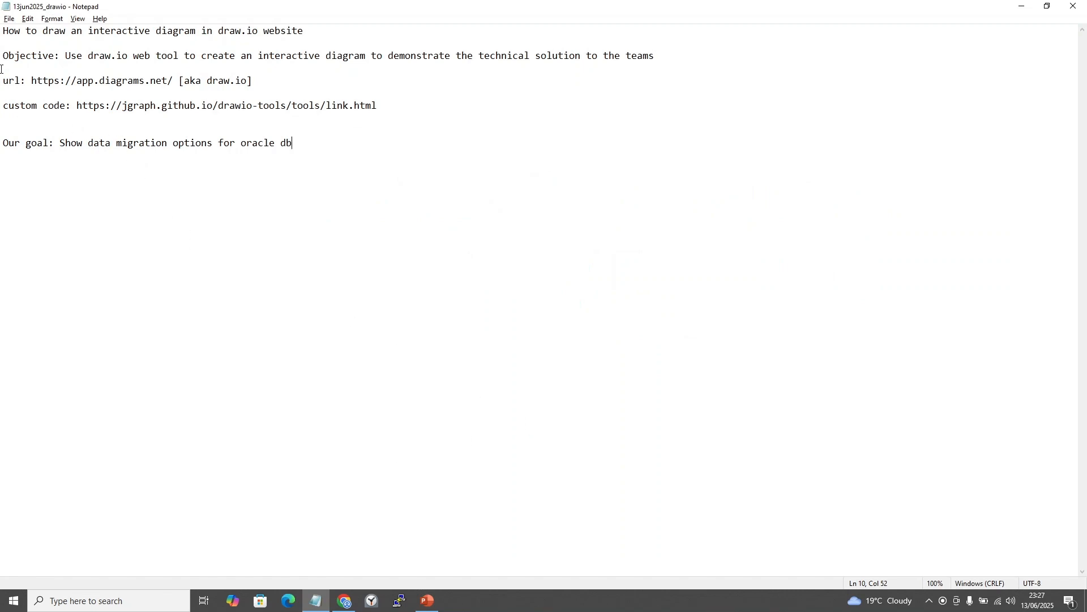
{"action": "left_click_drag", "start_coordinate": [1, 80], "coordinate": [252, 81]}
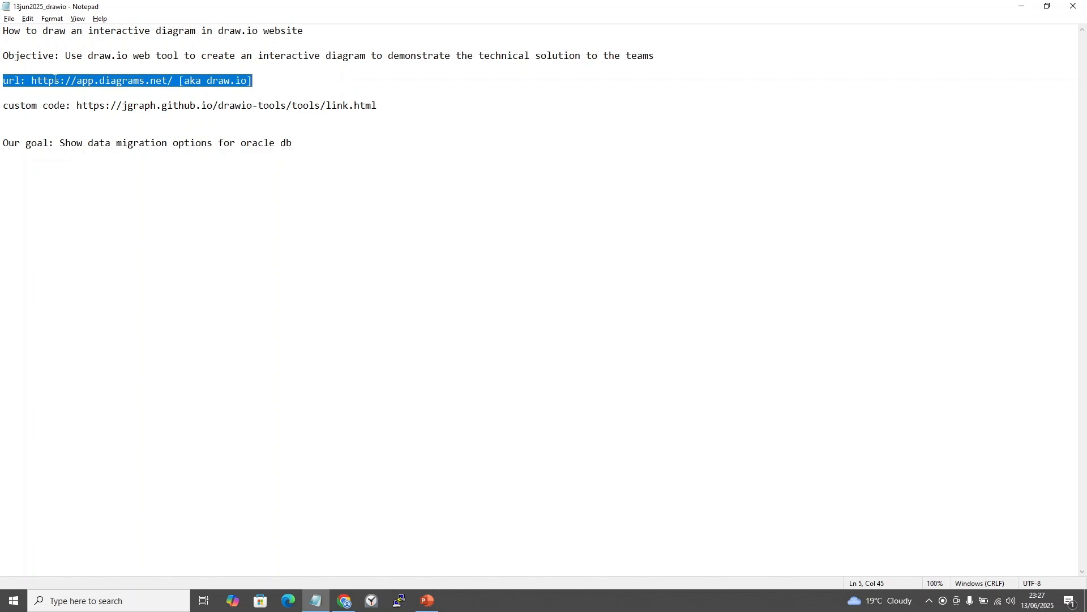
{"action": "left_click_drag", "start_coordinate": [30, 80], "coordinate": [166, 80]}
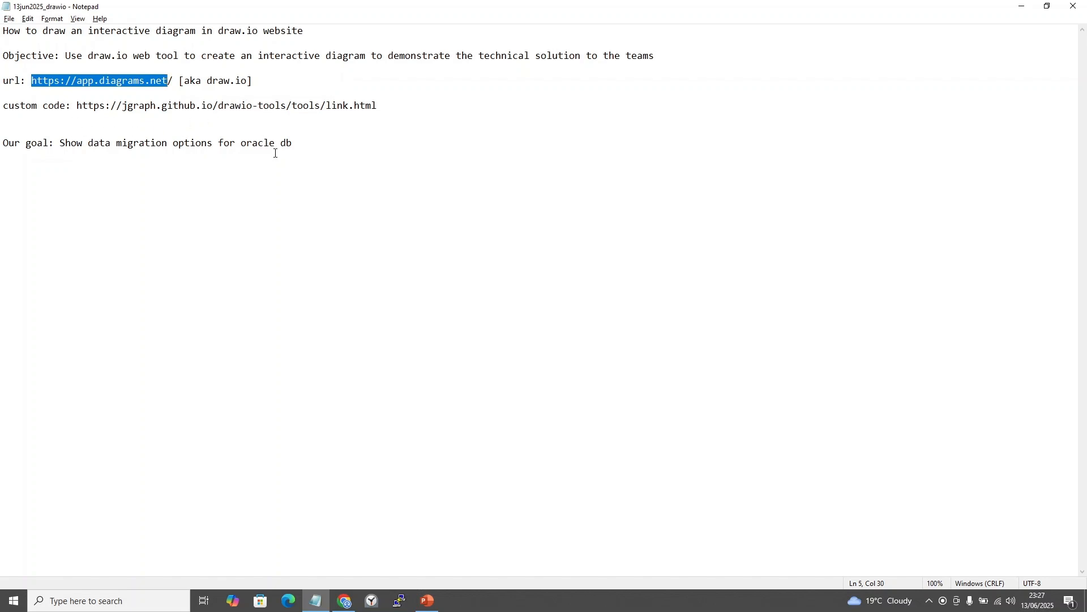
Add the line "security first." below the goal line, separated from it by one blank line.
{"action": "left_click", "coordinate": [296, 170]}
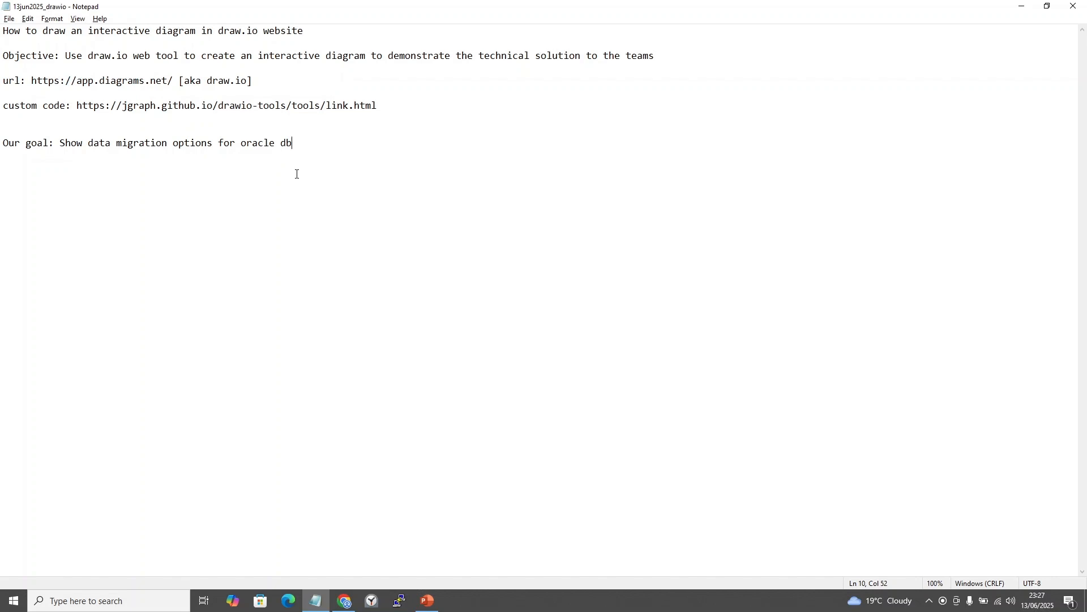
{"action": "key", "text": "Return"}
{"action": "key", "text": "Return"}
{"action": "type", "text": "security"}
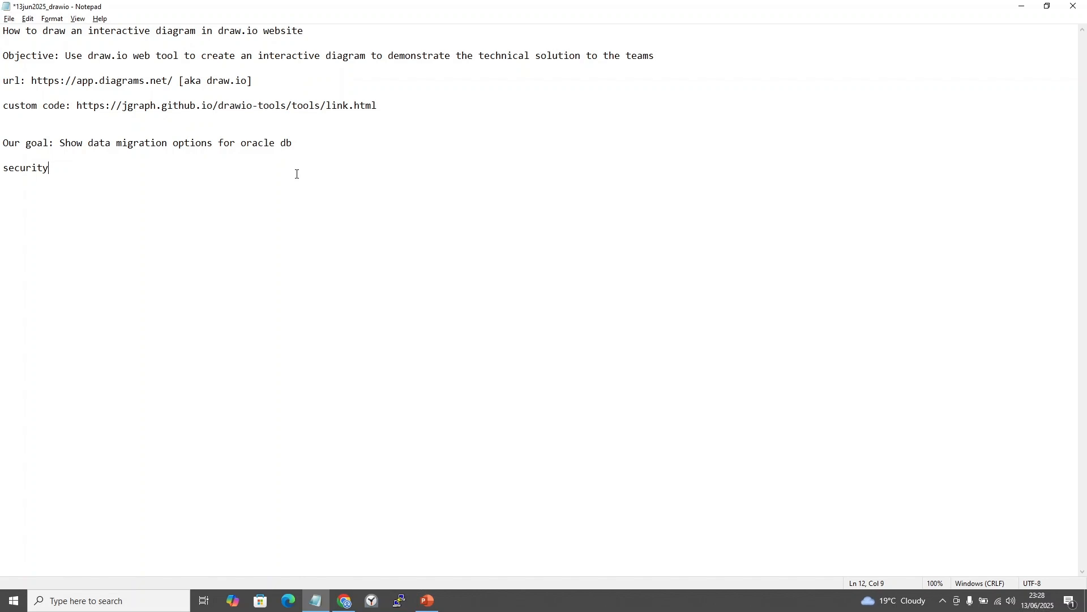
{"action": "type", "text": ":"}
{"action": "key", "text": "BackSpace"}
{"action": "type", "text": "first."}
Add the line "Always store your document or presentation or diagram on your local machine" under "security first." and save the file.
{"action": "key", "text": "Return"}
{"action": "type", "text": "Alwa"}
{"action": "key", "text": "BackSpace"}
{"action": "key", "text": "BackSpace"}
{"action": "key", "text": "BackSpace"}
{"action": "type", "text": "lways store your i"}
{"action": "key", "text": "BackSpace"}
{"action": "type", "text": "doc"}
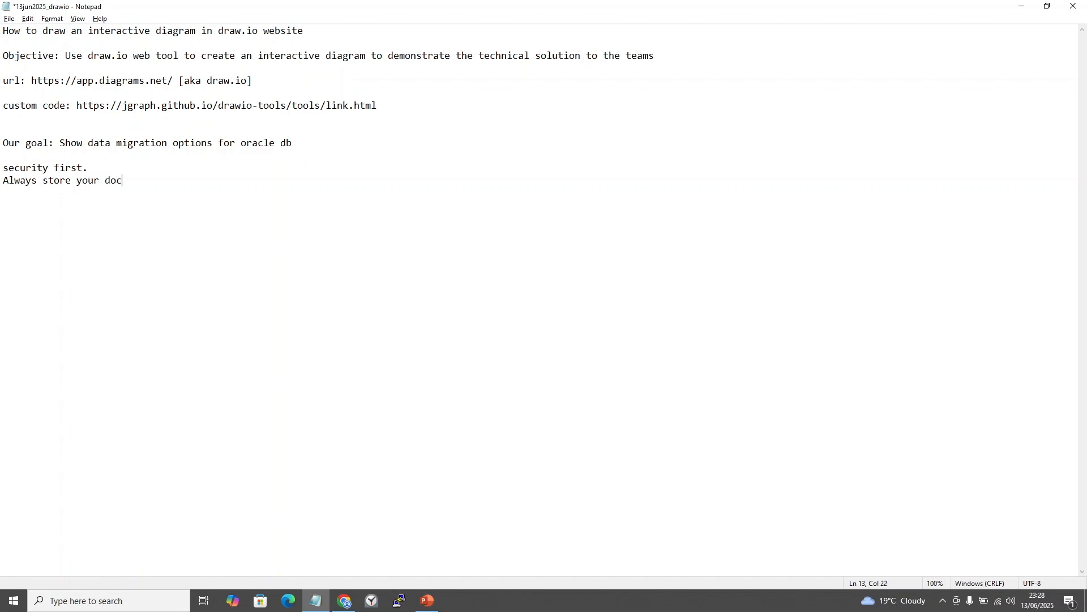
{"action": "type", "text": "ument or "}
{"action": "type", "text": "presentation or ddiag"}
{"action": "key", "text": "BackSpace"}
{"action": "key", "text": "BackSpace"}
{"action": "key", "text": "BackSpace"}
{"action": "key", "text": "BackSpace"}
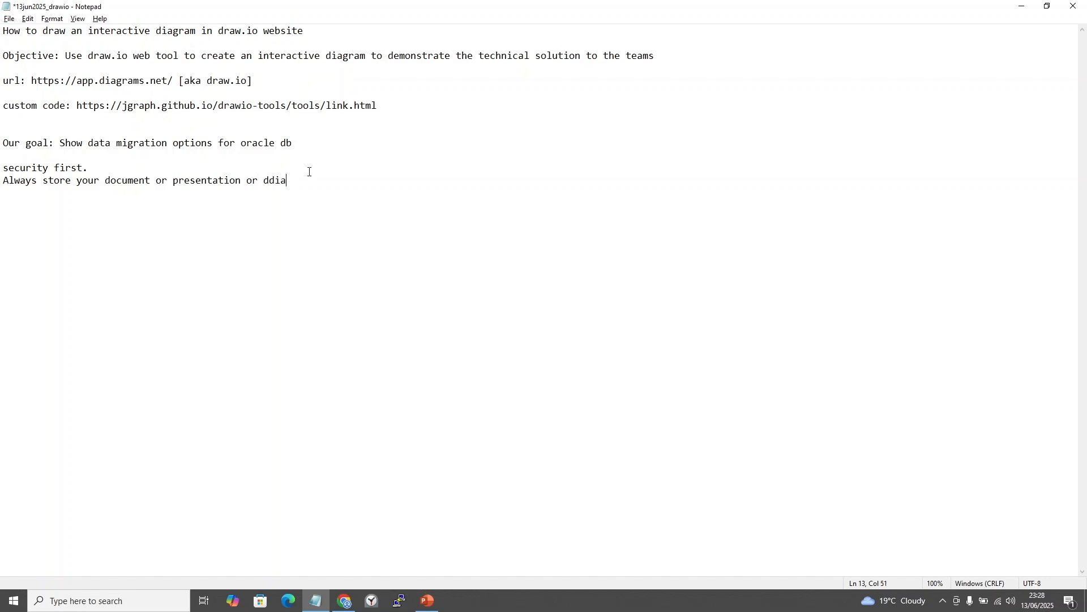
{"action": "type", "text": "iagram on your local machine"}
{"action": "key", "text": "Return"}
{"action": "key", "text": "ctrl+s"}
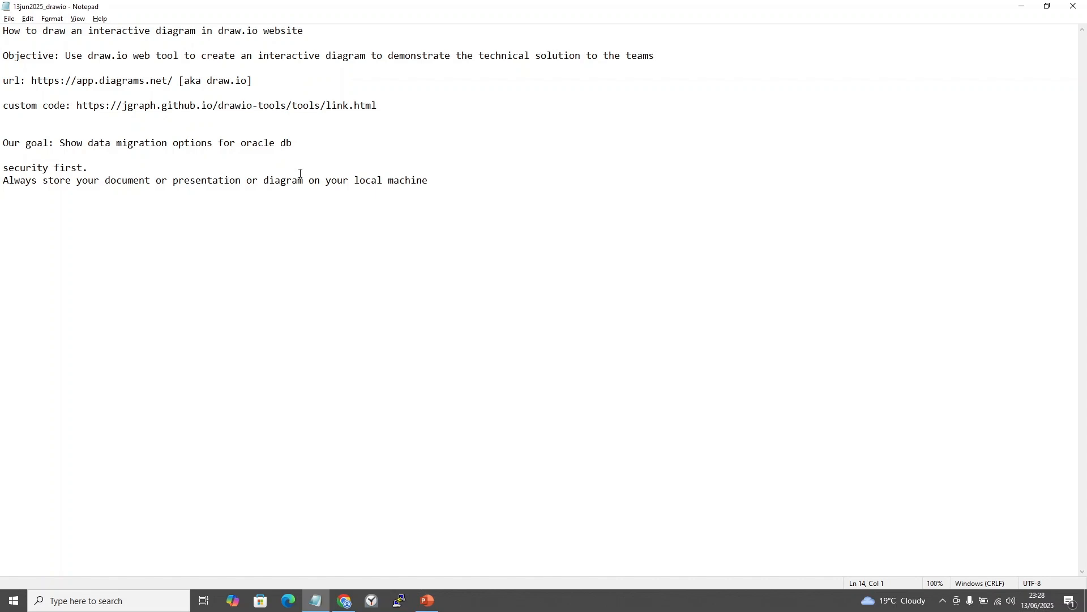
Add the note "downloadable - app" after a blank line at the end of the notes and save the file.
{"action": "key", "text": "Return"}
{"action": "type", "text": "download"}
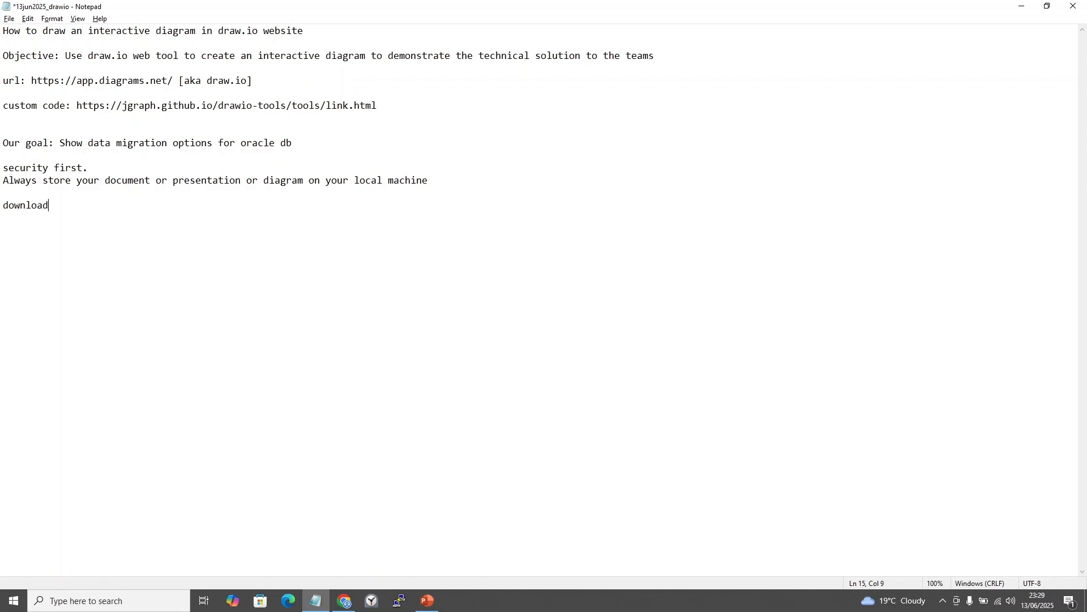
{"action": "type", "text": "able - app"}
{"action": "key", "text": "Return"}
{"action": "key", "text": "ctrl+s"}
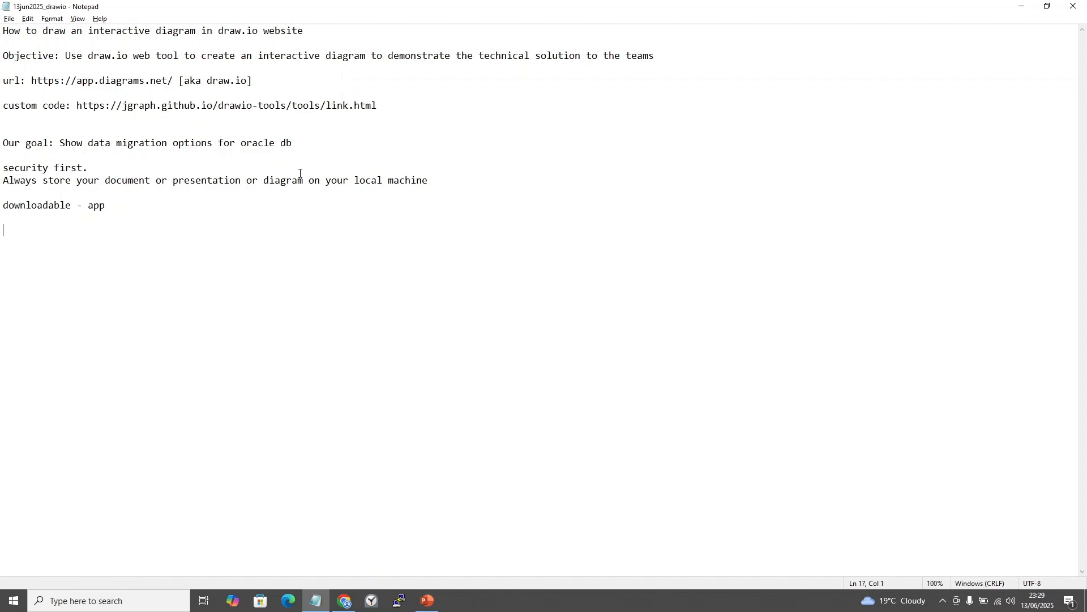
Write the note "whenever you do conversion - image, pdf... processed... way you asked for." below the downloadable app line.
{"action": "type", "text": "whenv"}
{"action": "type", "text": "ver "}
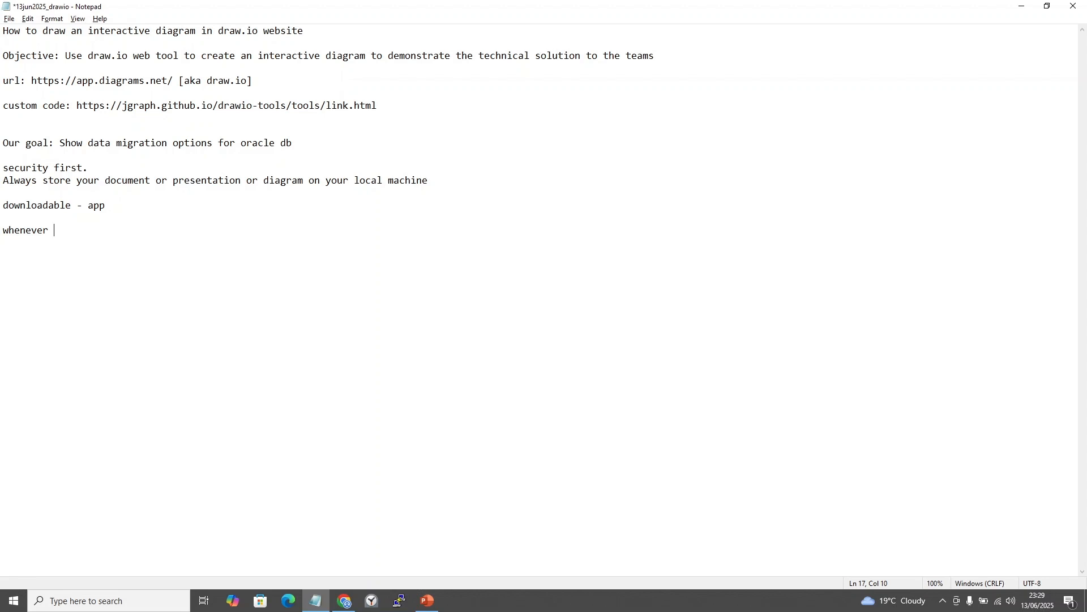
{"action": "type", "text": "you do conves"}
{"action": "key", "text": "BackSpace"}
{"action": "type", "text": "rsion - image, pdf,"}
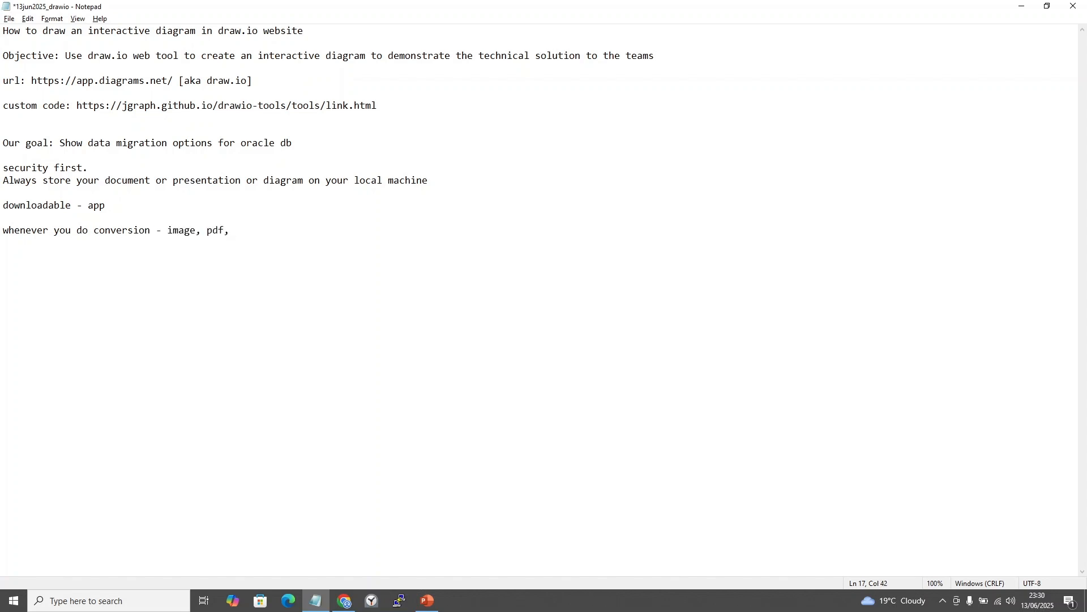
{"action": "key", "text": "BackSpace"}
{"action": "type", "text": "..."}
{"action": "key", "text": "BackSpace"}
{"action": "type", "text": "processed... aw"}
{"action": "key", "text": "BackSpace"}
{"action": "key", "text": "BackSpace"}
{"action": "type", "text": "way you asked d"}
{"action": "key", "text": "BackSpace"}
{"action": "type", "text": "fro"}
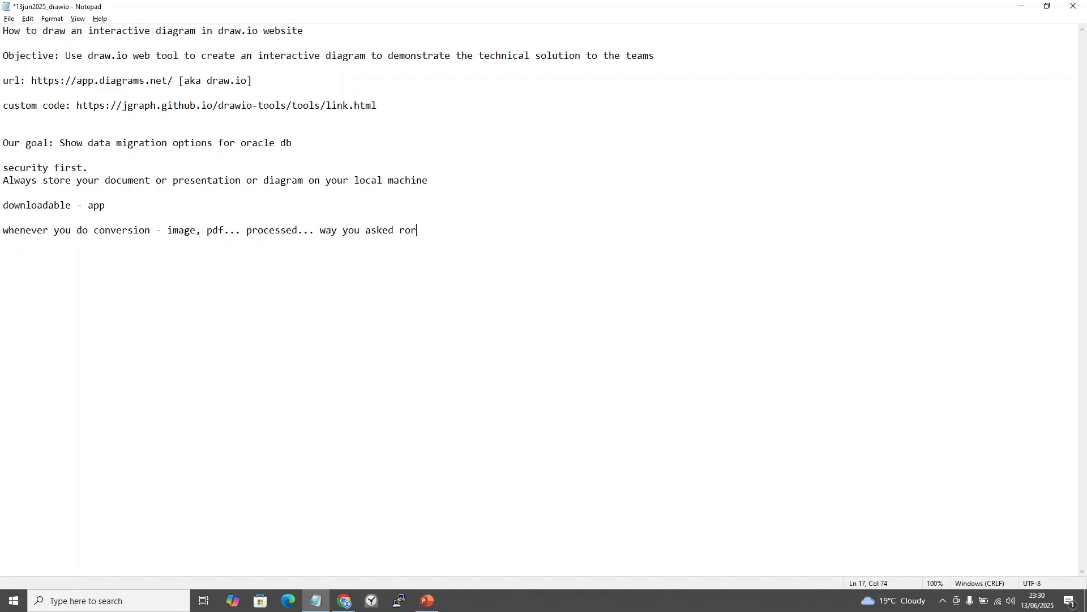
{"action": "key", "text": "BackSpace"}
{"action": "key", "text": "BackSpace"}
{"action": "type", "text": "or."}
Add the line "processed ---- stored -- deleted." after a blank line below the conversion note and save the file.
{"action": "key", "text": "Return"}
{"action": "key", "text": "Return"}
{"action": "type", "text": "processed ---- stored -- deleted."}
{"action": "key", "text": "Return"}
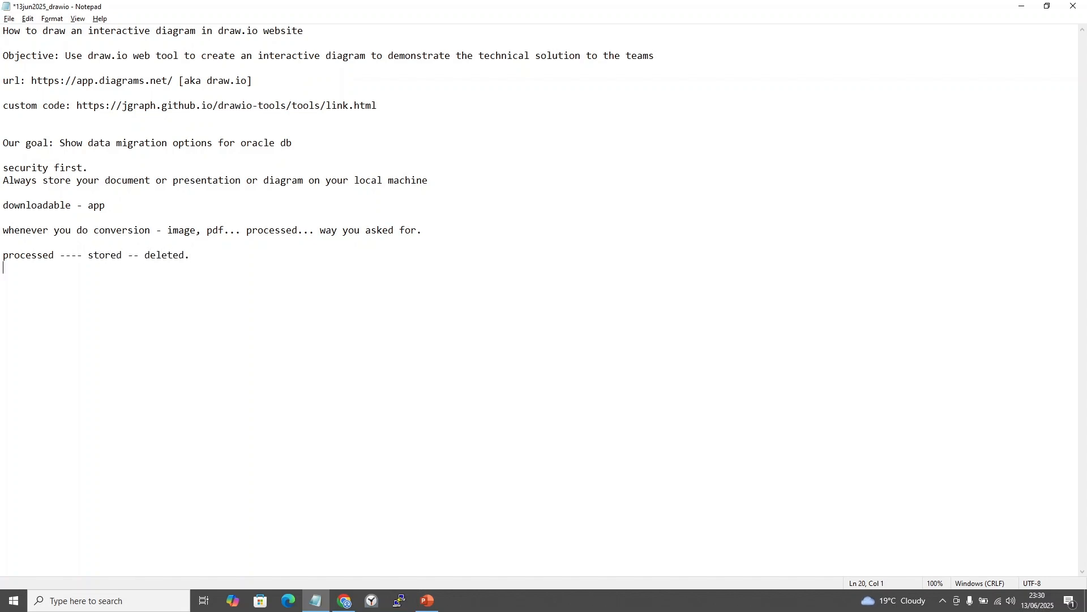
{"action": "key", "text": "ctrl+s"}
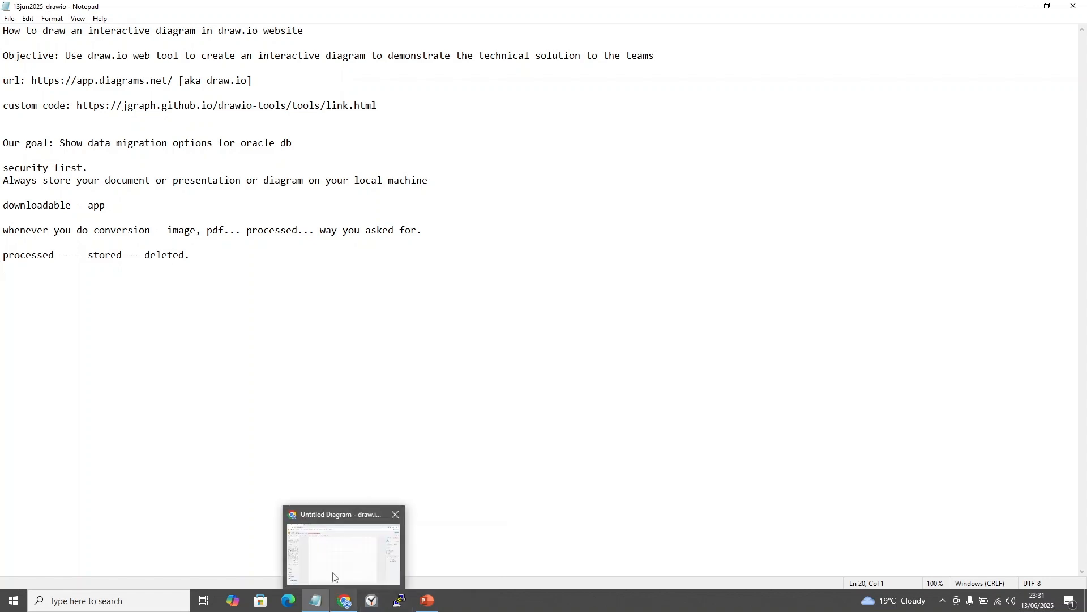
{"action": "left_click_drag", "start_coordinate": [6, 81], "coordinate": [152, 83]}
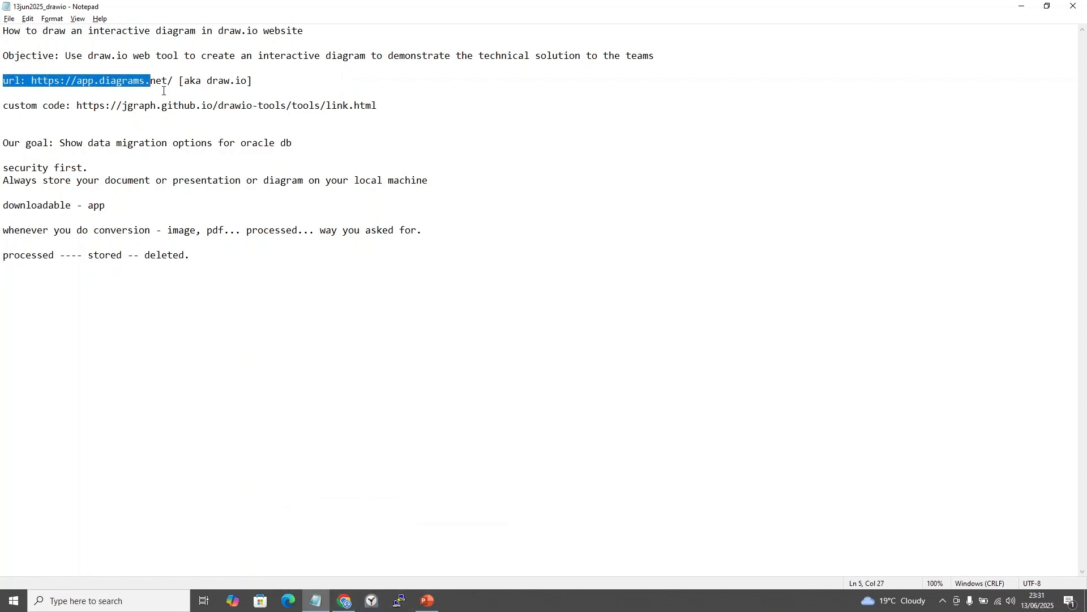
Add the lines "step1: hit to the url" and "step2:" at the end of the notes and save the file.
{"action": "left_click", "coordinate": [255, 286]}
{"action": "key", "text": "Return"}
{"action": "key", "text": "Return"}
{"action": "type", "text": "sst"}
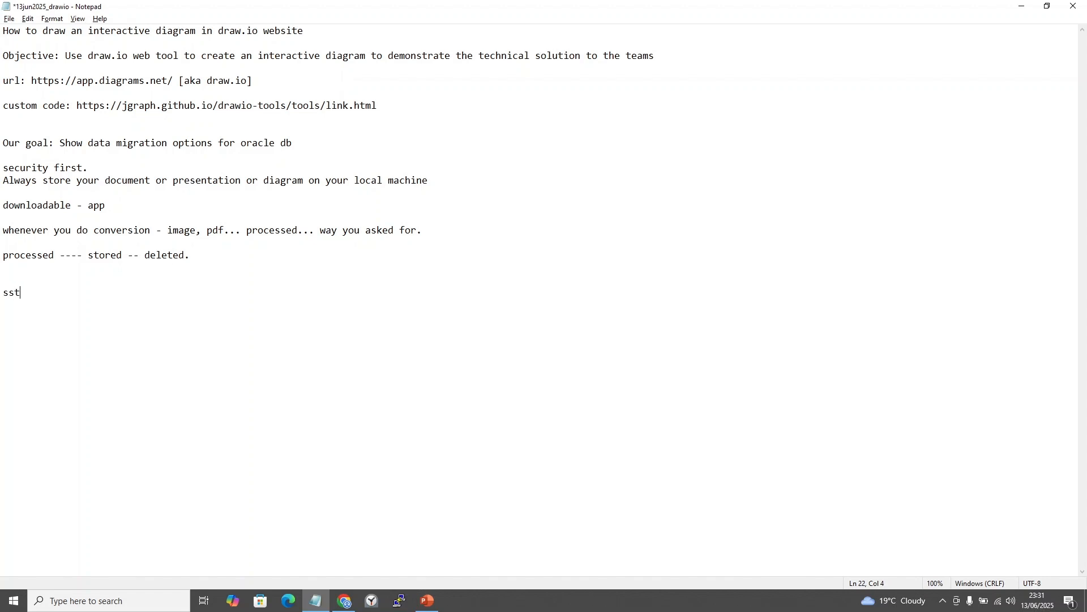
{"action": "key", "text": "BackSpace"}
{"action": "key", "text": "BackSpace"}
{"action": "type", "text": "tep1: hit to the url"}
{"action": "key", "text": "Return"}
{"action": "type", "text": "step2:"}
{"action": "key", "text": "ctrl+s"}
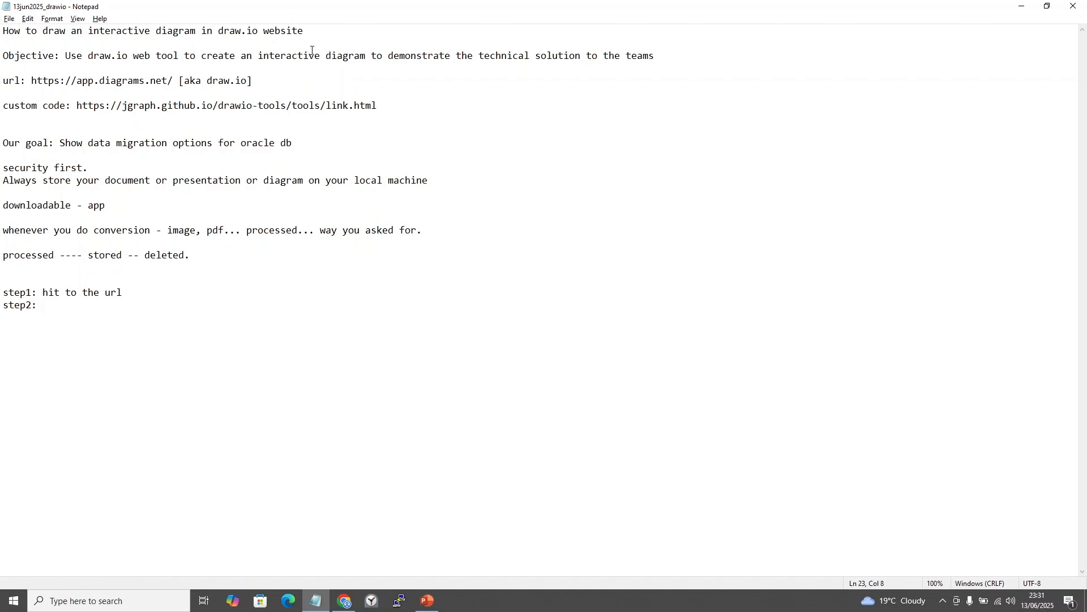
Switch to the draw.io diagram in Chrome and apply the page setup with A4 paper, landscape orientation and grid size 10.
{"action": "left_click", "coordinate": [345, 601]}
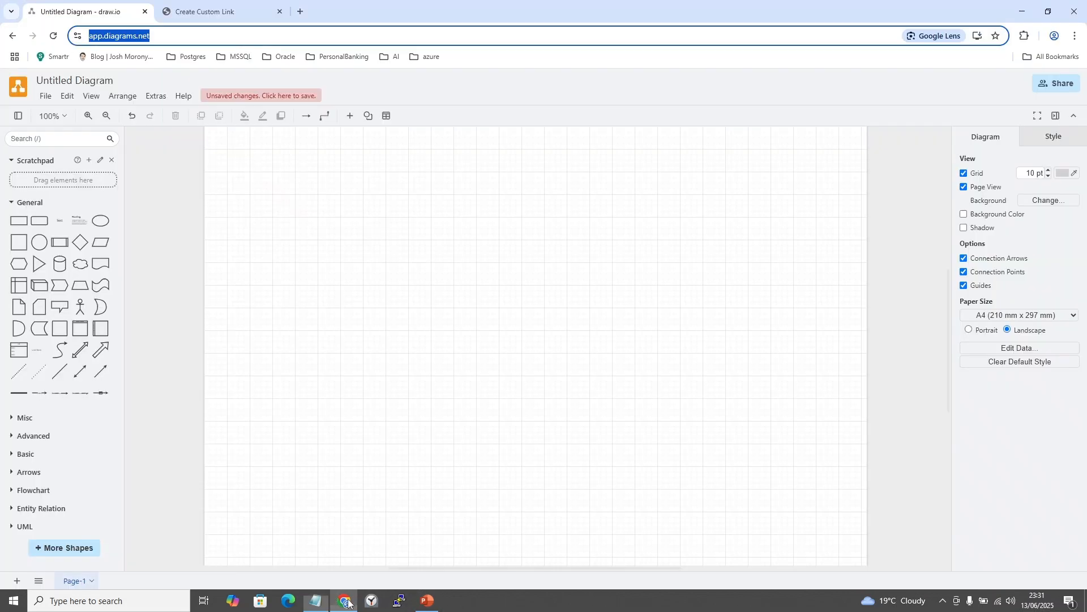
{"action": "left_click", "coordinate": [285, 252]}
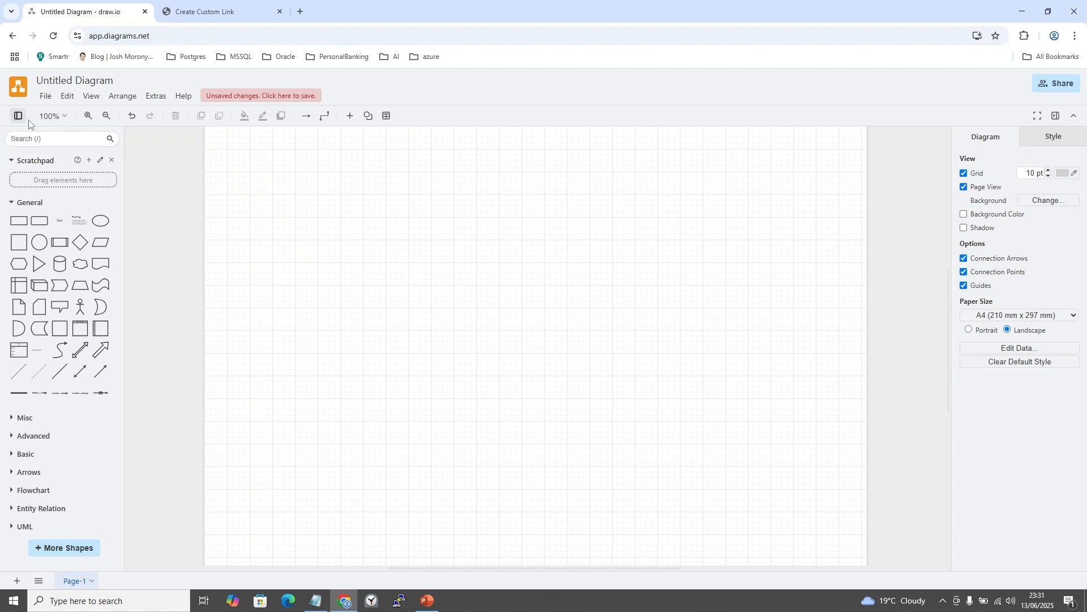
{"action": "left_click", "coordinate": [45, 99]}
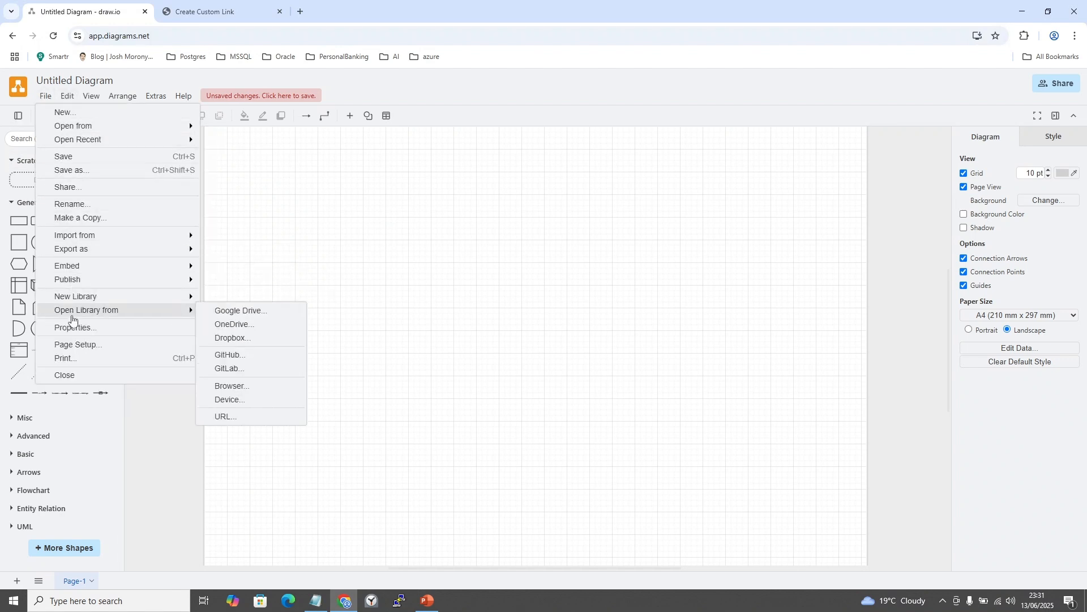
{"action": "left_click", "coordinate": [76, 348]}
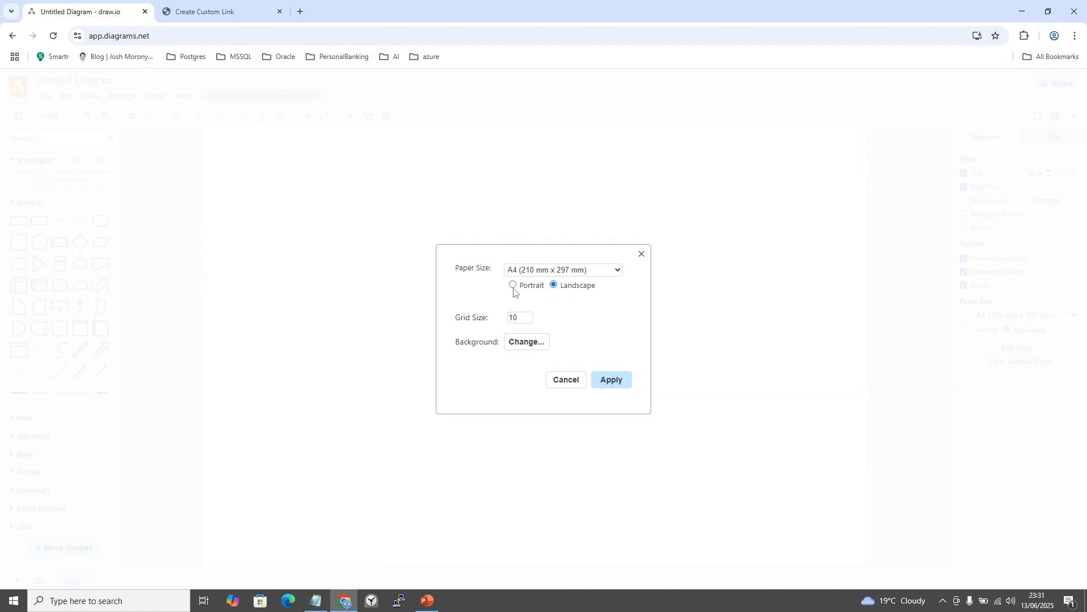
{"action": "left_click", "coordinate": [611, 380]}
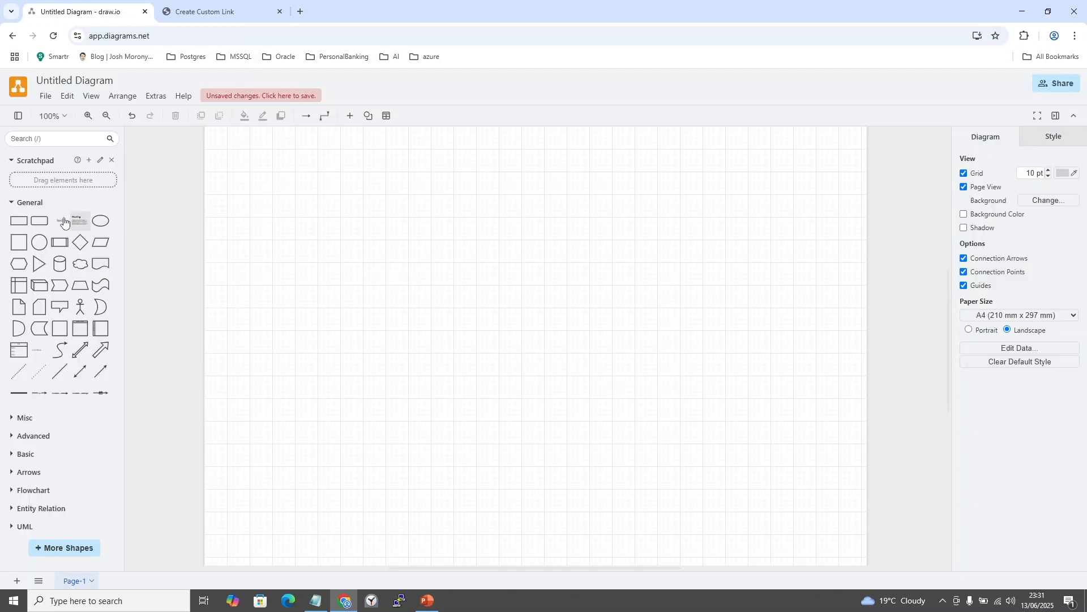
{"action": "left_click", "coordinate": [19, 221]}
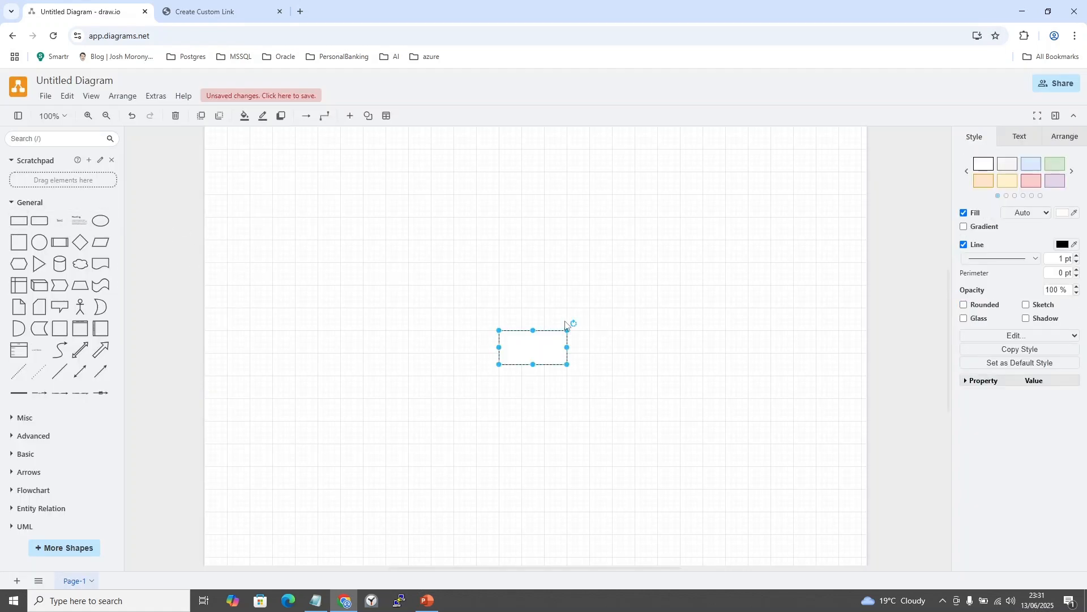
{"action": "key", "text": "Delete"}
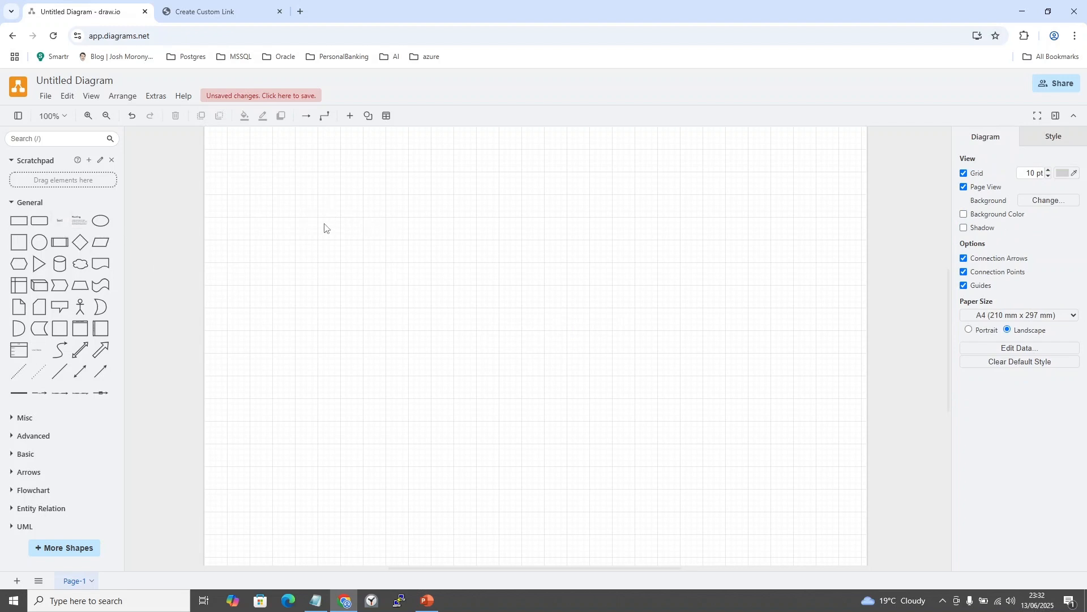
{"action": "scroll", "coordinate": [260, 246], "scroll_direction": "up", "scroll_amount": 1}
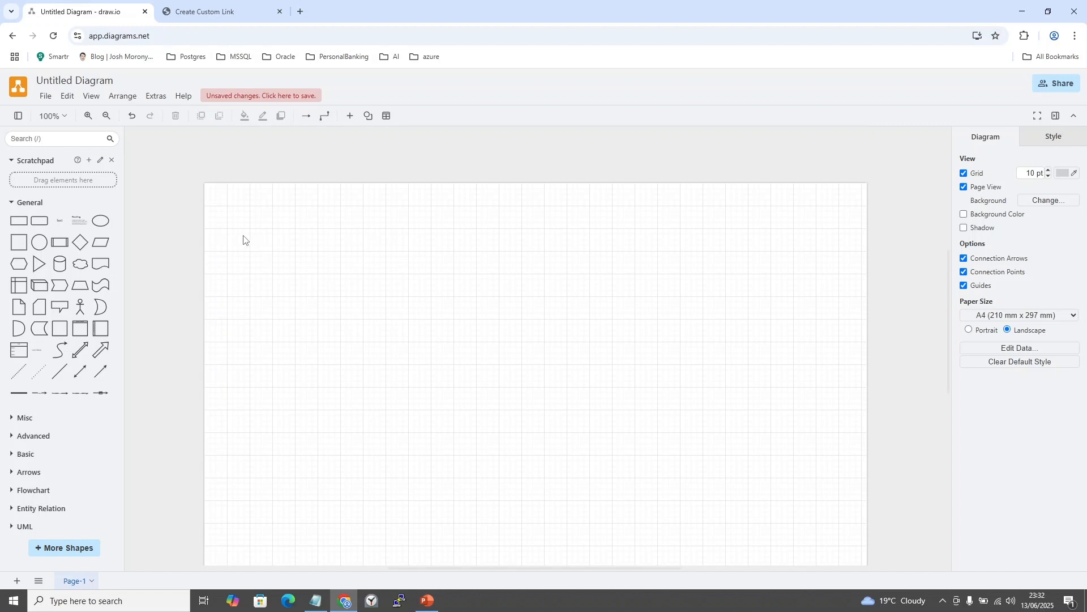
{"action": "double_click", "coordinate": [249, 239]}
{"action": "scroll", "coordinate": [323, 293], "scroll_direction": "down", "scroll_amount": 1}
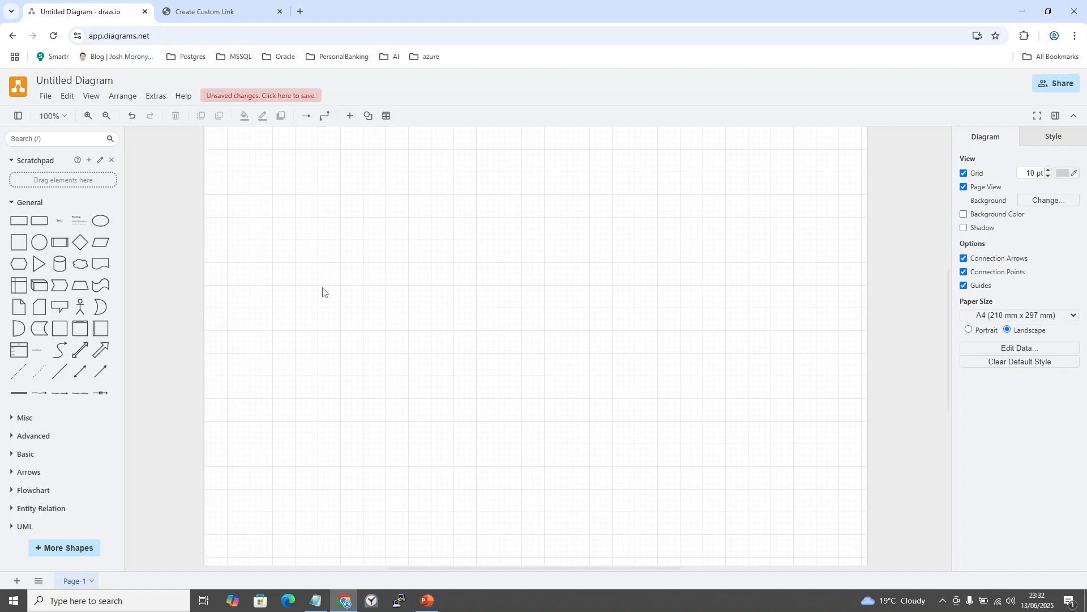
Insert a rectangle near the page's upper-left corner and label it "Migration method".
{"action": "double_click", "coordinate": [256, 199]}
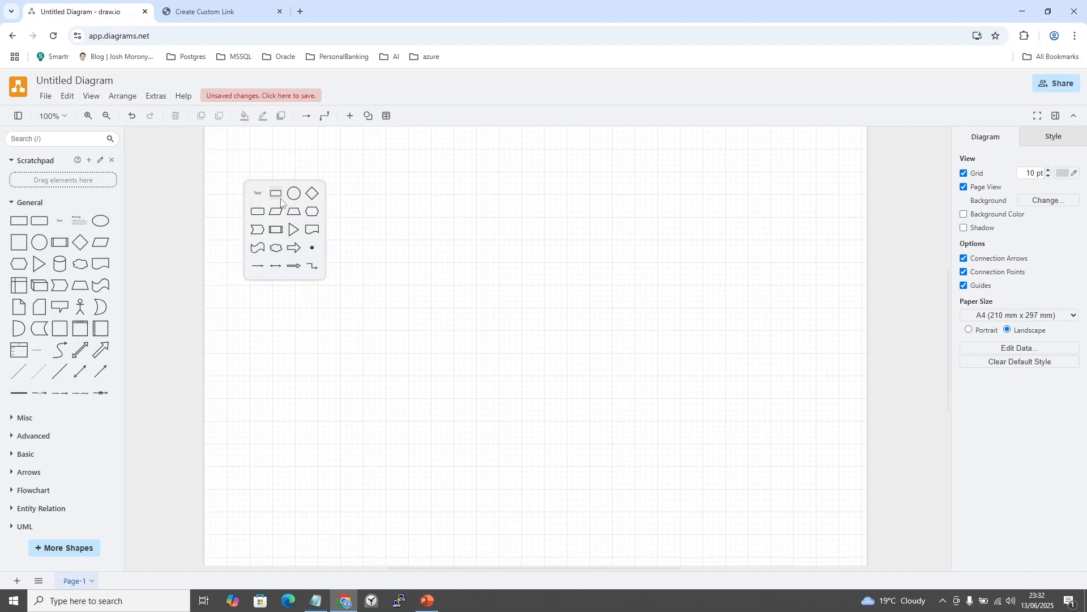
{"action": "left_click", "coordinate": [277, 196]}
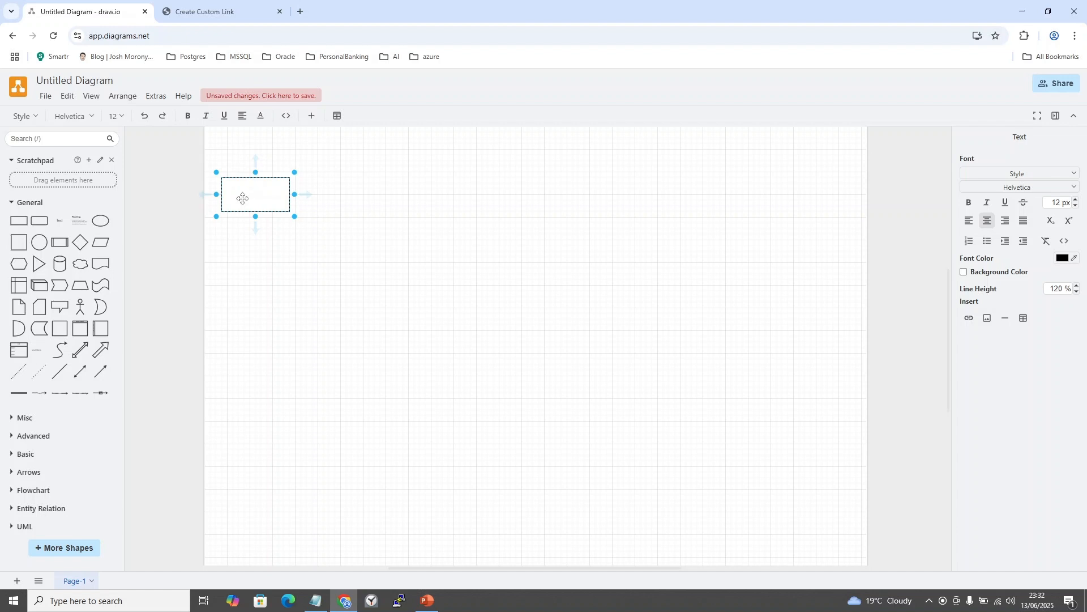
{"action": "type", "text": "Migration method"}
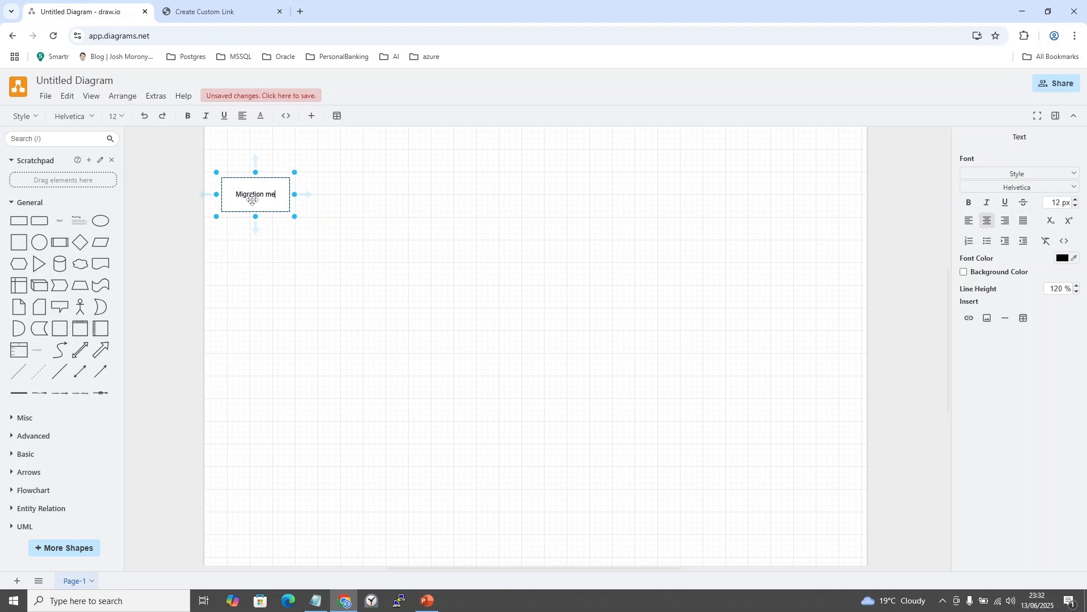
{"action": "left_click", "coordinate": [329, 324]}
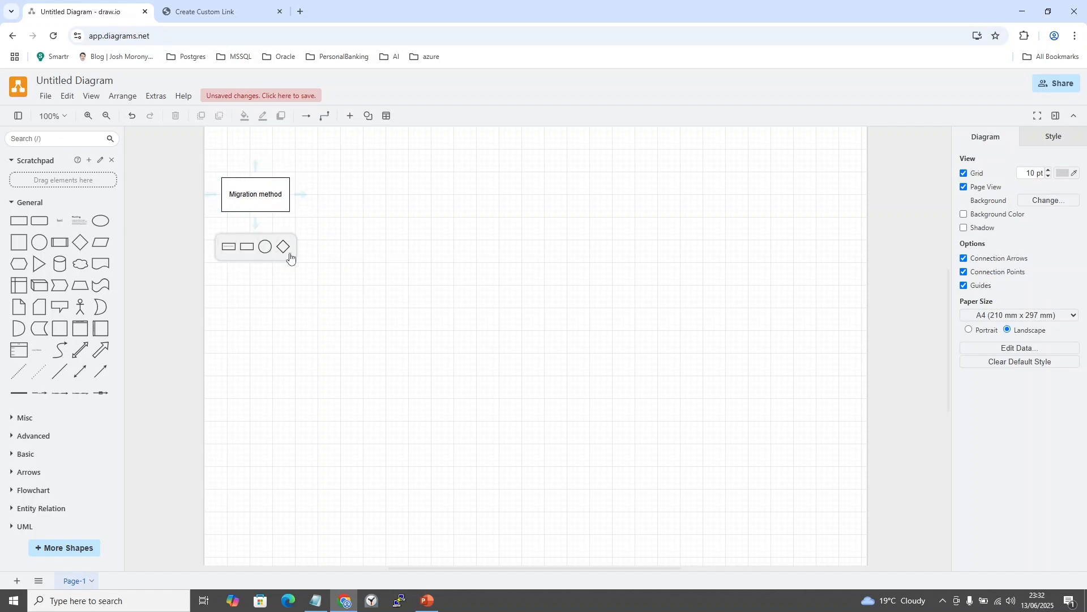
Add a connected rectangle below the Migration method box, label it "RMAN backup/restore" and shift it slightly up and to the right.
{"action": "left_click", "coordinate": [229, 246]}
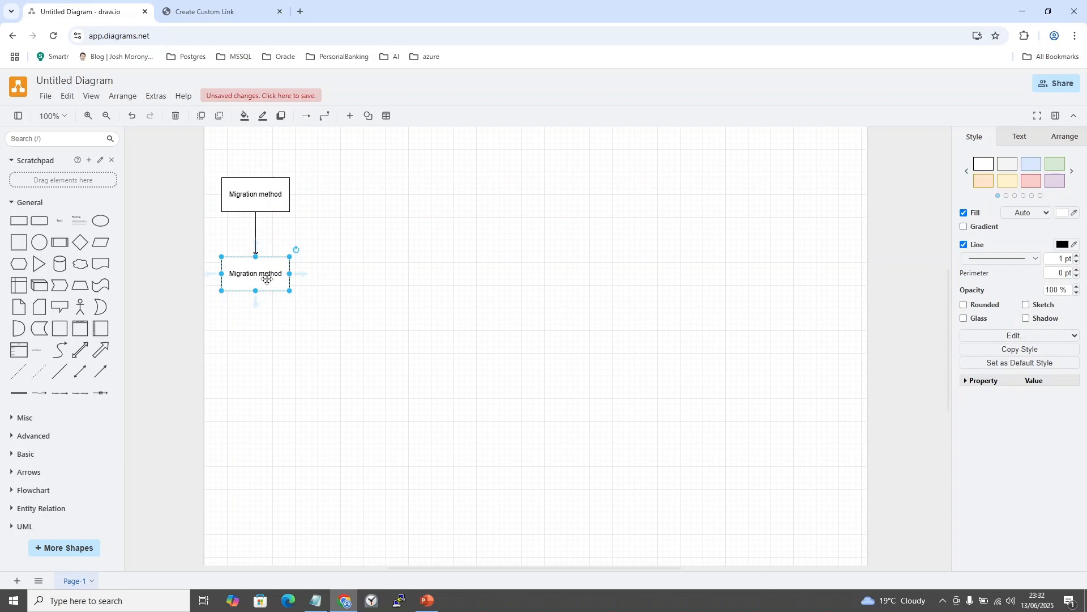
{"action": "double_click", "coordinate": [273, 275]}
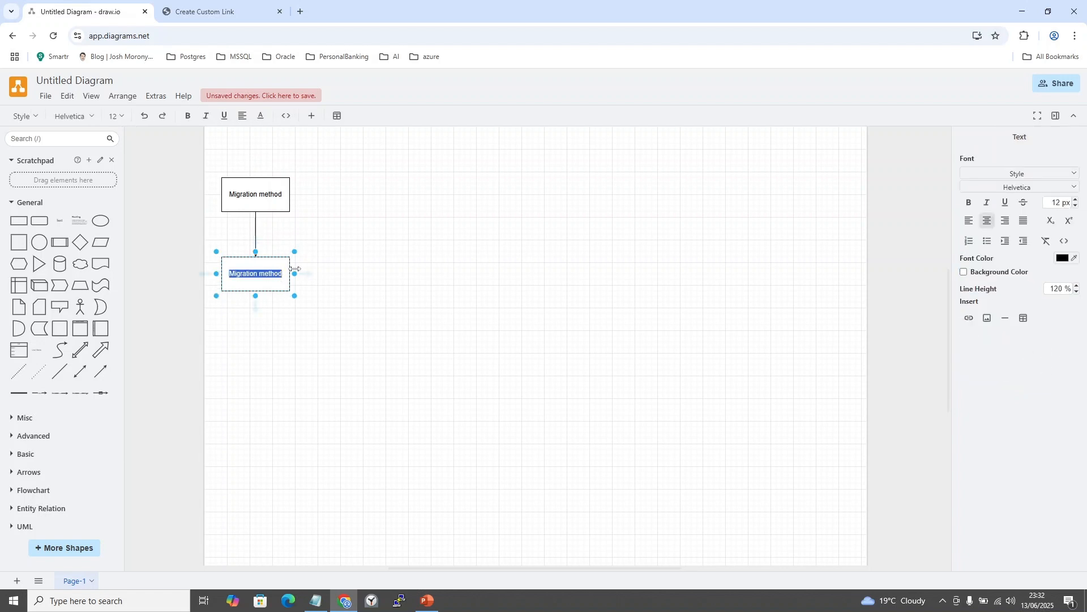
{"action": "type", "text": "RMAN backup/restore"}
{"action": "left_click", "coordinate": [262, 354]}
{"action": "left_click_drag", "start_coordinate": [257, 280], "coordinate": [298, 267]}
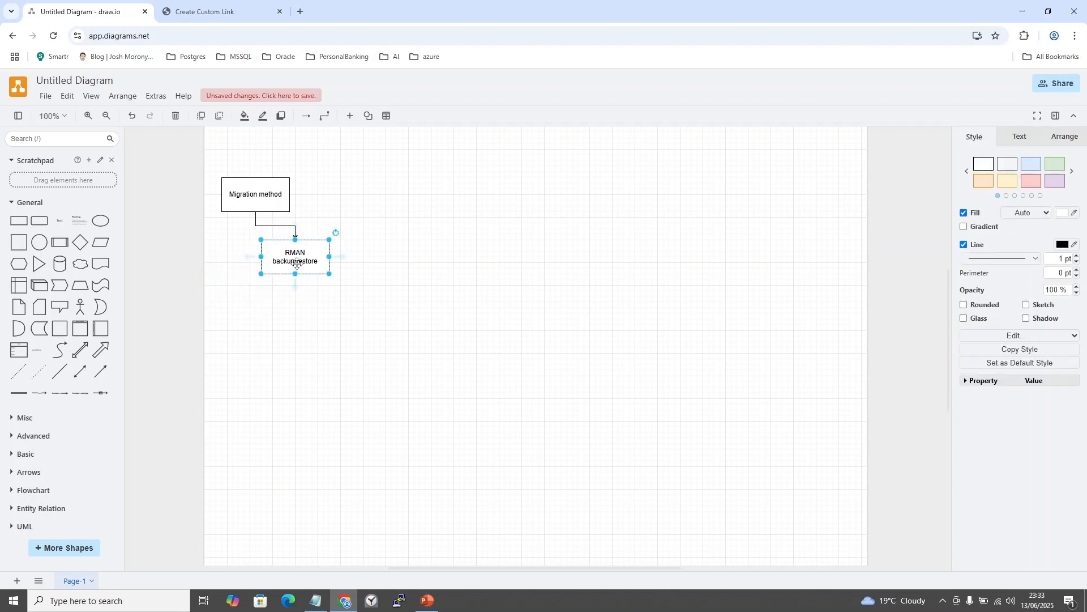
Add a connected rectangle below the RMAN backup/restore box, shift it left under Migration method and label it "Adhoc activity".
{"action": "mouse_move", "coordinate": [291, 290]}
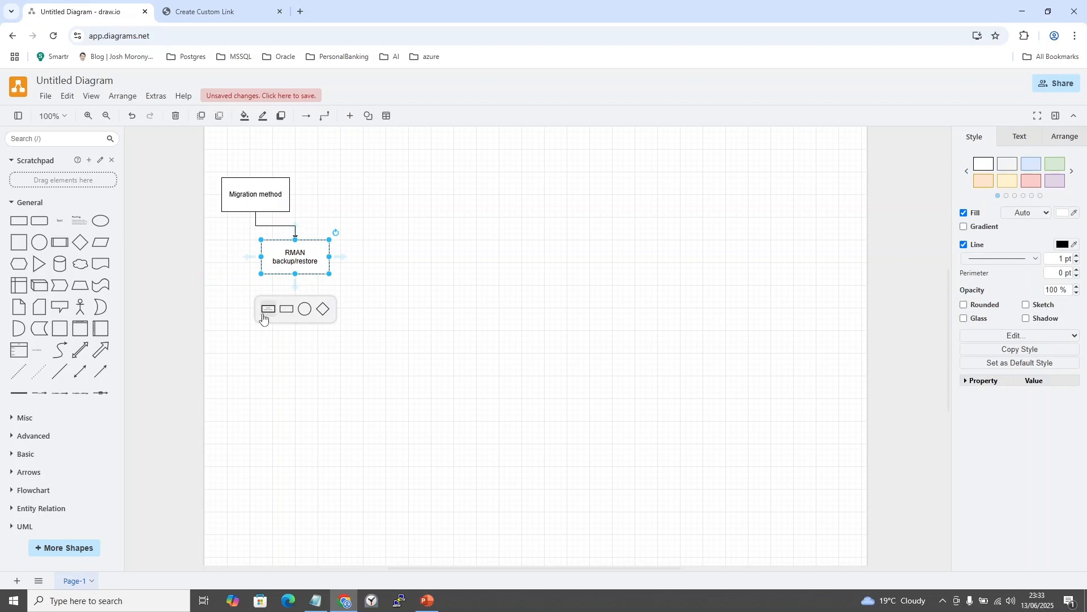
{"action": "left_click", "coordinate": [268, 310]}
{"action": "left_click_drag", "start_coordinate": [298, 331], "coordinate": [262, 314]}
{"action": "double_click", "coordinate": [263, 313]}
{"action": "type", "text": "A"}
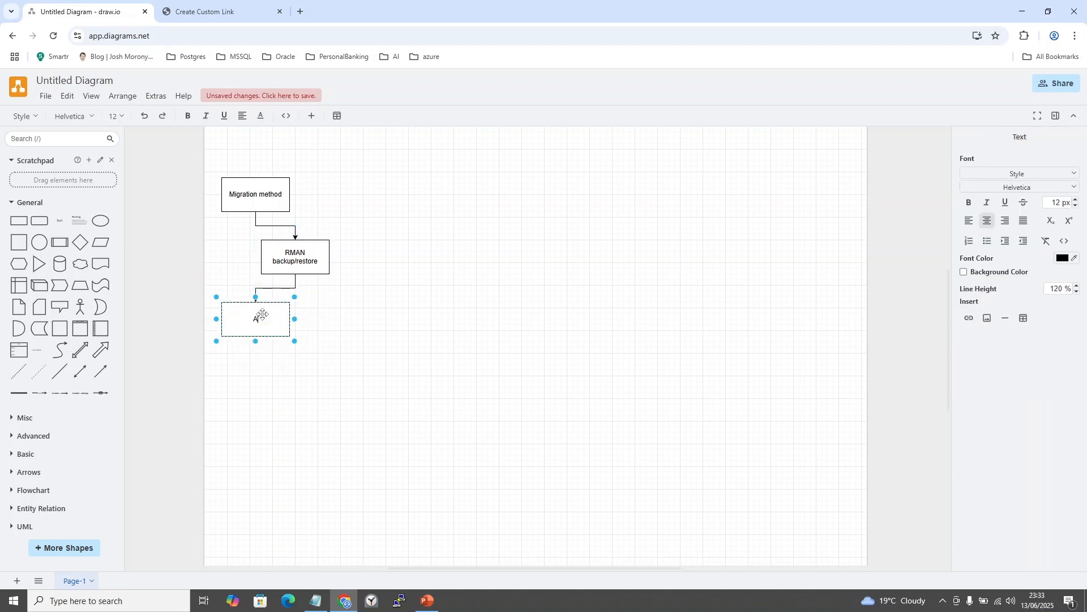
{"action": "type", "text": "dhoc activity"}
{"action": "left_click", "coordinate": [406, 341]}
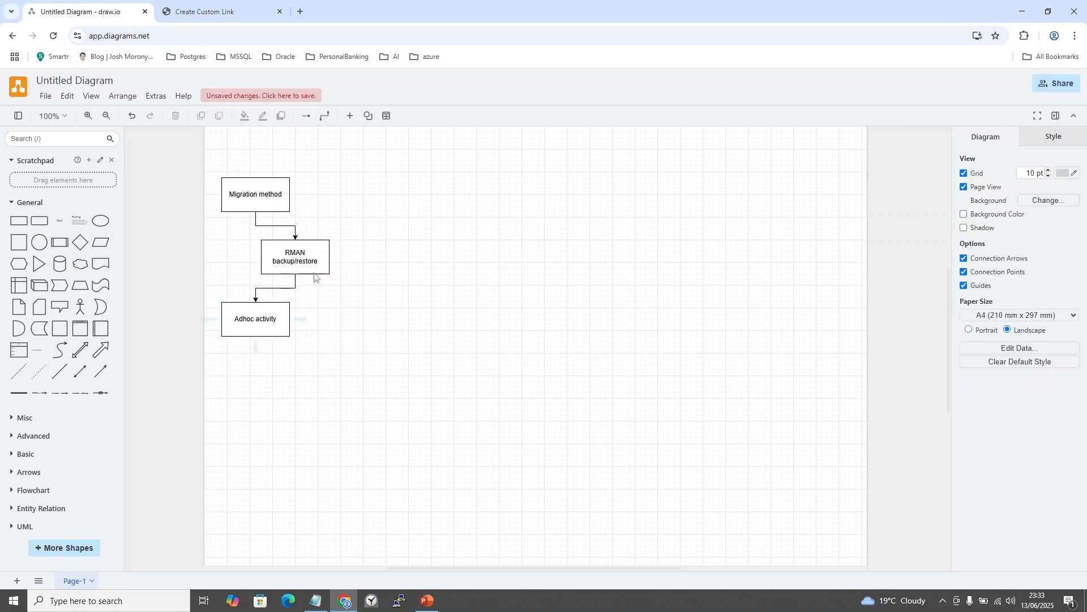
Add a second rectangle connected from RMAN backup/restore and place it beside the Adhoc activity box.
{"action": "mouse_move", "coordinate": [296, 287]}
{"action": "left_click", "coordinate": [266, 318]}
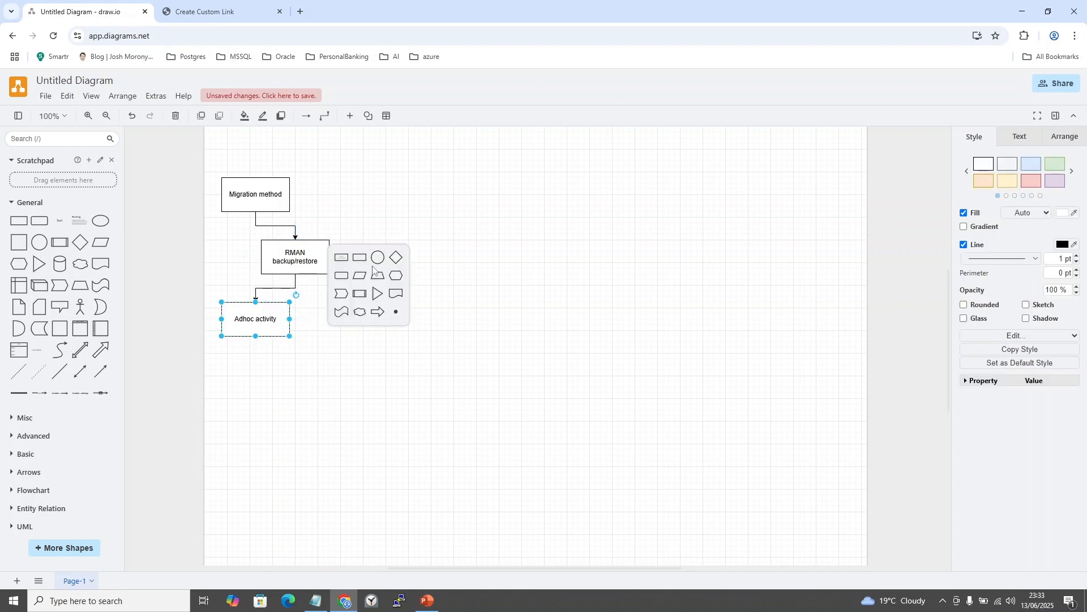
{"action": "left_click", "coordinate": [340, 257]}
{"action": "mouse_move", "coordinate": [391, 259]}
{"action": "left_mouse_down"}
{"action": "mouse_move", "coordinate": [380, 313]}
{"action": "mouse_move", "coordinate": [338, 319]}
{"action": "left_mouse_up"}
{"action": "double_click", "coordinate": [338, 319]}
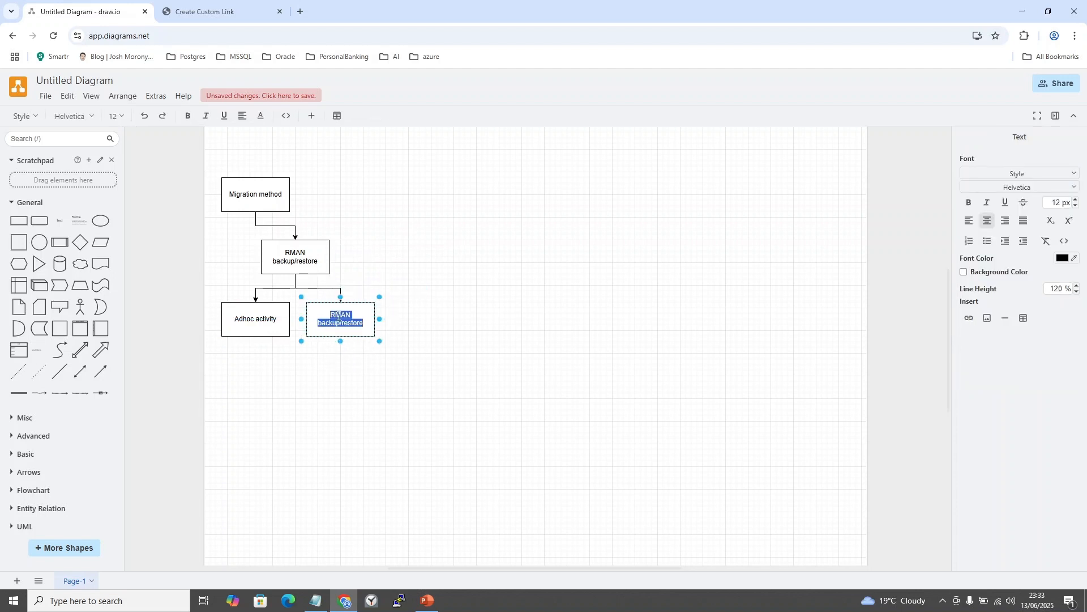
Label the rectangle beside Adhoc activity "Manual Standby/Continous recovery of tgt DB".
{"action": "type", "text": "Manual Sta"}
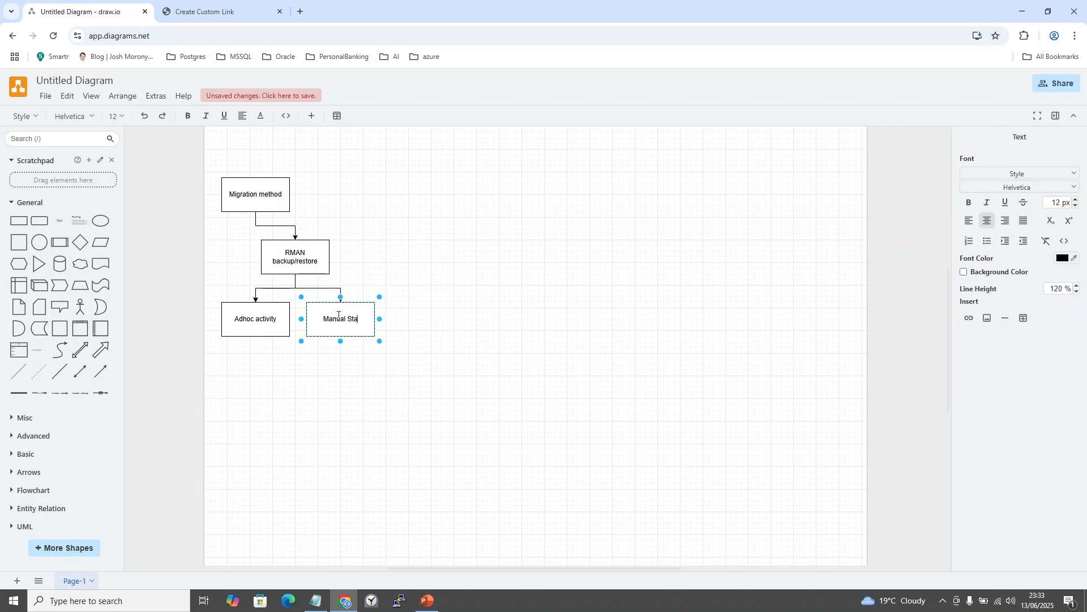
{"action": "type", "text": "ndby/Cold"}
{"action": "key", "text": "BackSpace"}
{"action": "key", "text": "BackSpace"}
{"action": "key", "text": "BackSpace"}
{"action": "key", "text": "BackSpace"}
{"action": "type", "text": "Continous "}
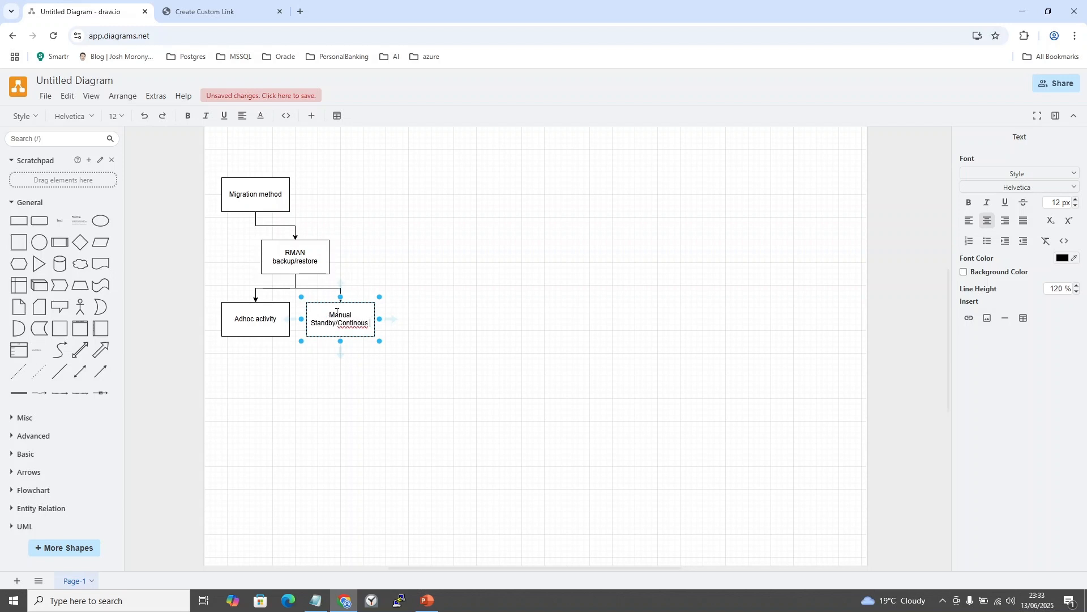
{"action": "type", "text": "recov"}
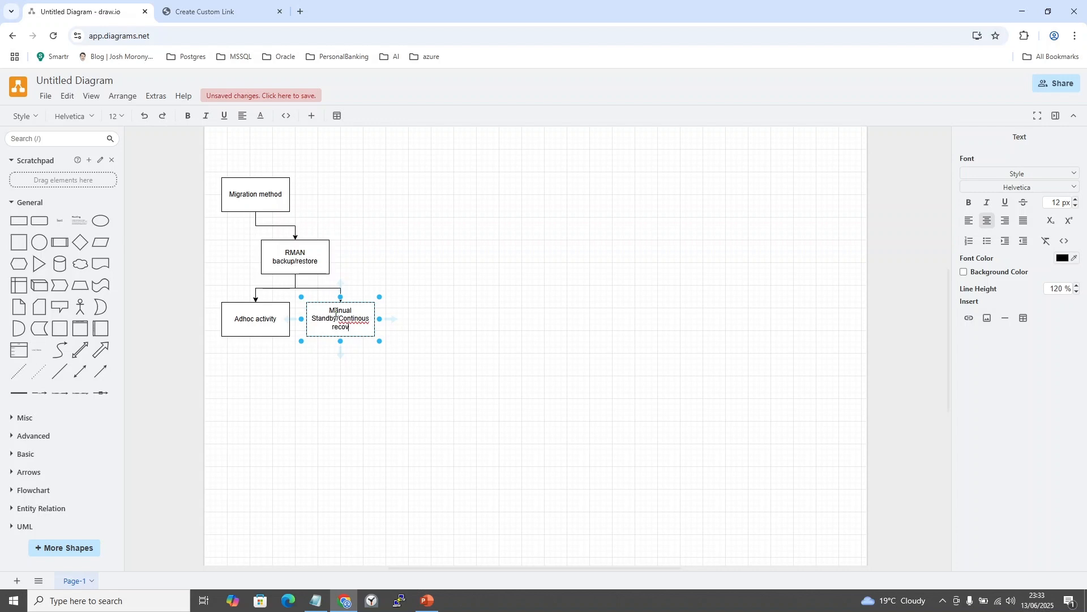
{"action": "type", "text": "ery of tgt DB"}
Replace the label of the rectangle beside Adhoc activity with "Dataguard or Managed Standby".
{"action": "key", "text": "BackSpace"}
{"action": "key", "text": "Delete"}
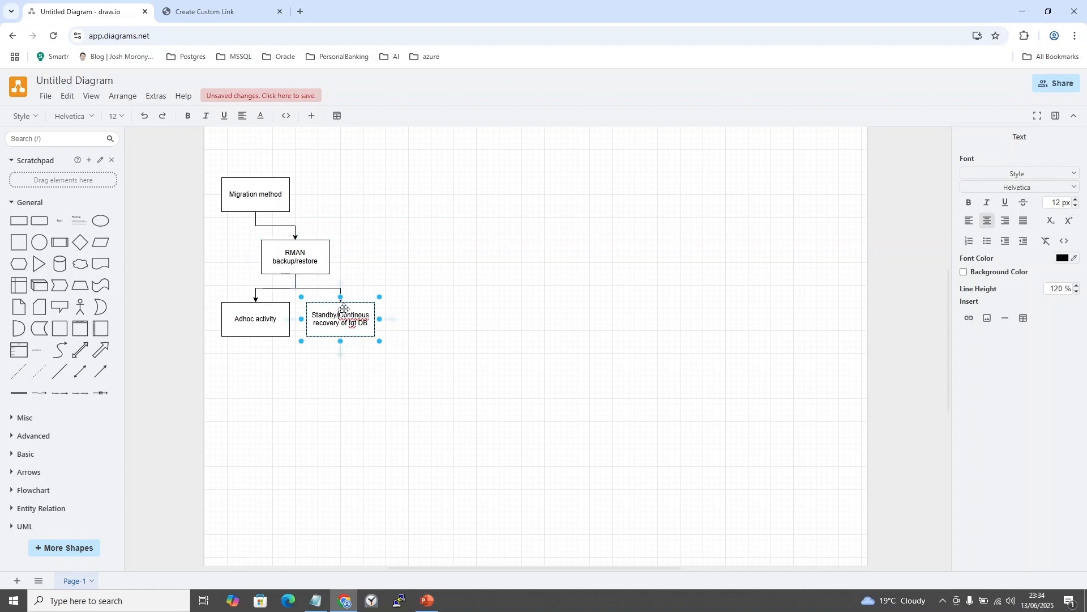
{"action": "key", "text": "BackSpace"}
{"action": "key", "text": "BackSpace"}
{"action": "key", "text": "BackSpace"}
{"action": "key", "text": "BackSpace"}
{"action": "key", "text": "BackSpace"}
{"action": "key", "text": "BackSpace"}
{"action": "key", "text": "BackSpace"}
{"action": "key", "text": "BackSpace"}
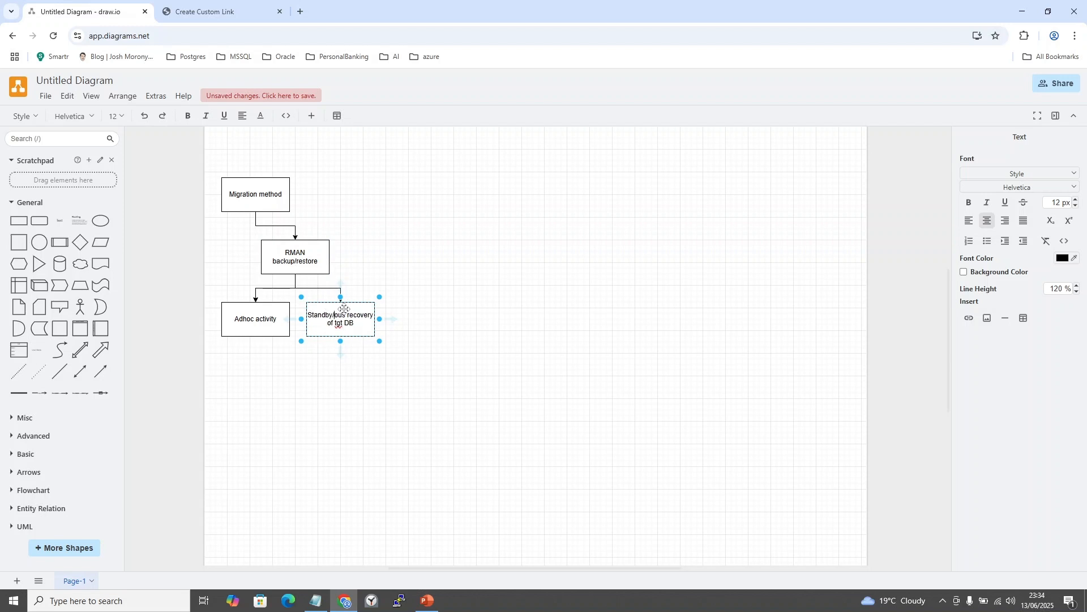
{"action": "key", "text": "BackSpace"}
{"action": "key", "text": "BackSpace"}
{"action": "left_click_drag", "start_coordinate": [351, 322], "coordinate": [337, 316]}
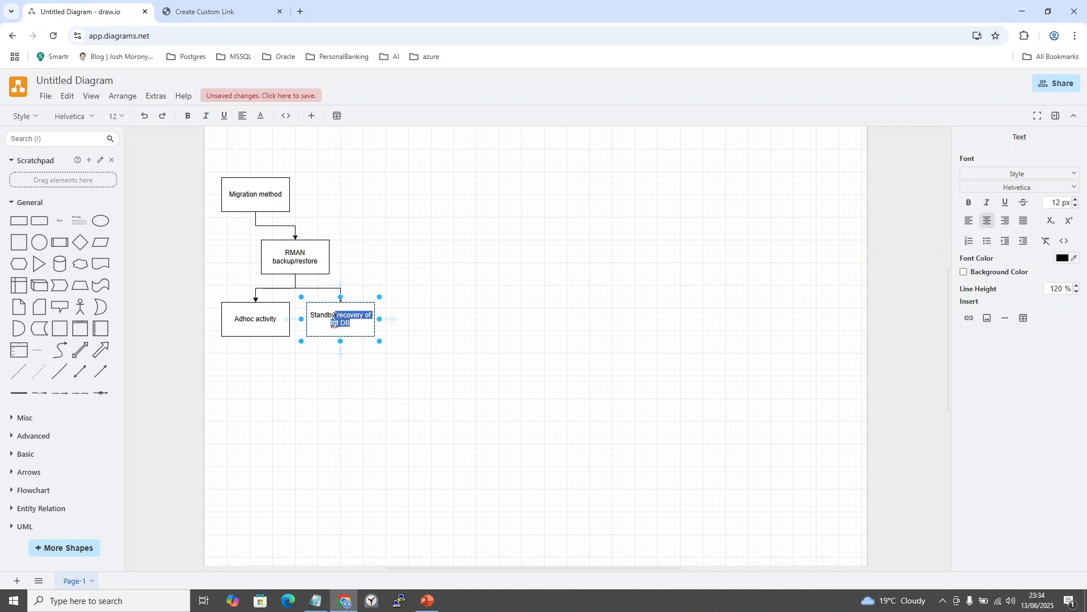
{"action": "key", "text": "BackSpace"}
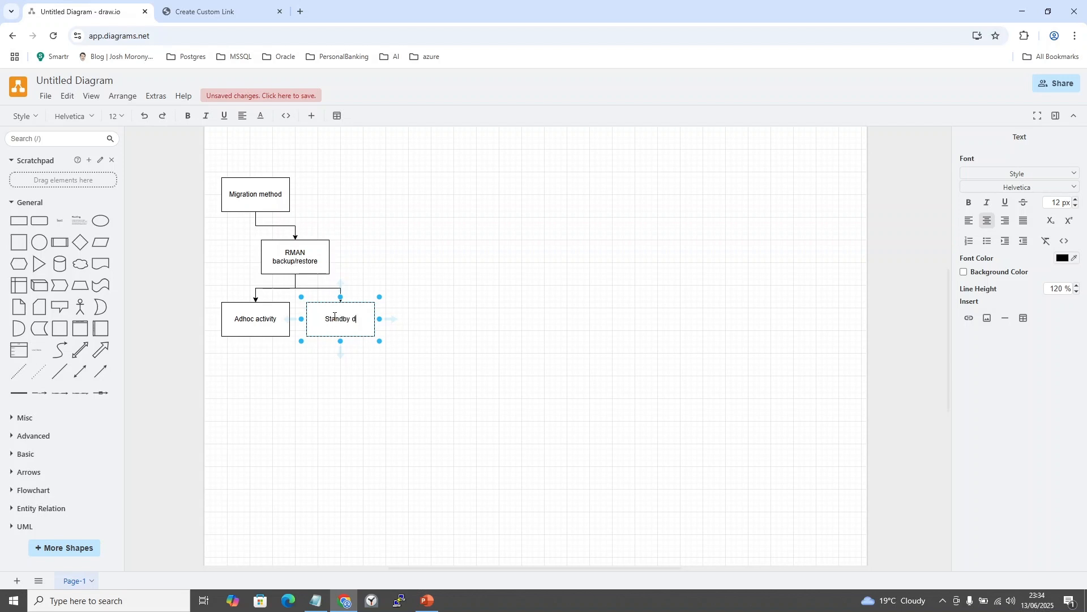
{"action": "key", "text": "BackSpace"}
{"action": "key", "text": "BackSpace"}
{"action": "key", "text": "BackSpace"}
{"action": "key", "text": "BackSpace"}
{"action": "key", "text": "BackSpace"}
{"action": "key", "text": "BackSpace"}
{"action": "type", "text": "Dataguard or Managed Standby"}
{"action": "left_click", "coordinate": [430, 335]}
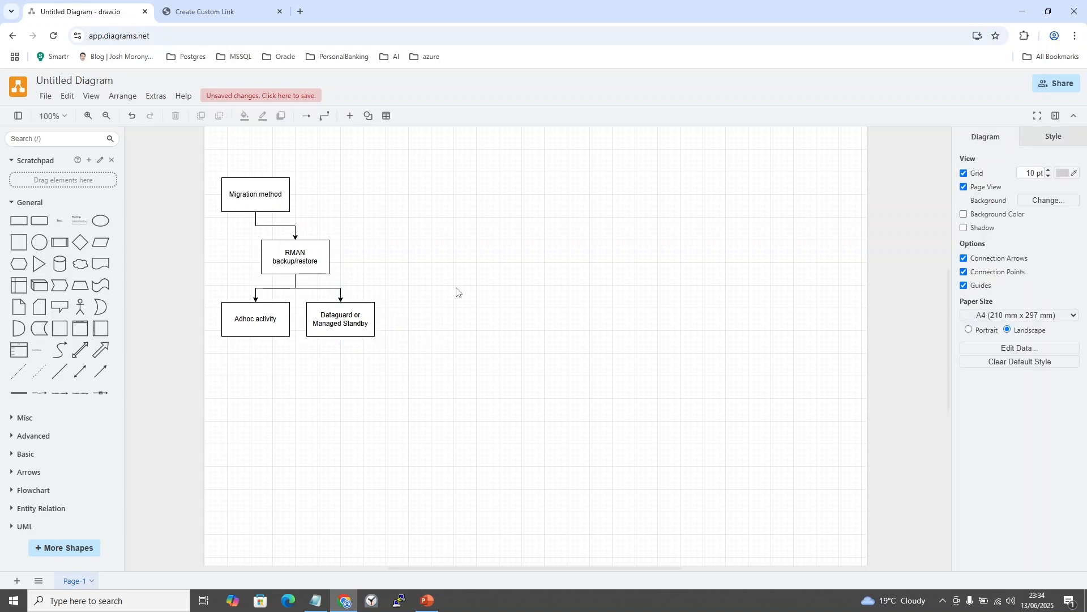
Add a rectangle connected to the right of Migration method, move it farther right and label it "Pump".
{"action": "left_click", "coordinate": [328, 252]}
{"action": "left_click", "coordinate": [263, 193]}
{"action": "mouse_move", "coordinate": [263, 193]}
{"action": "left_mouse_down"}
{"action": "mouse_move", "coordinate": [309, 198]}
{"action": "mouse_move", "coordinate": [260, 196]}
{"action": "left_mouse_up"}
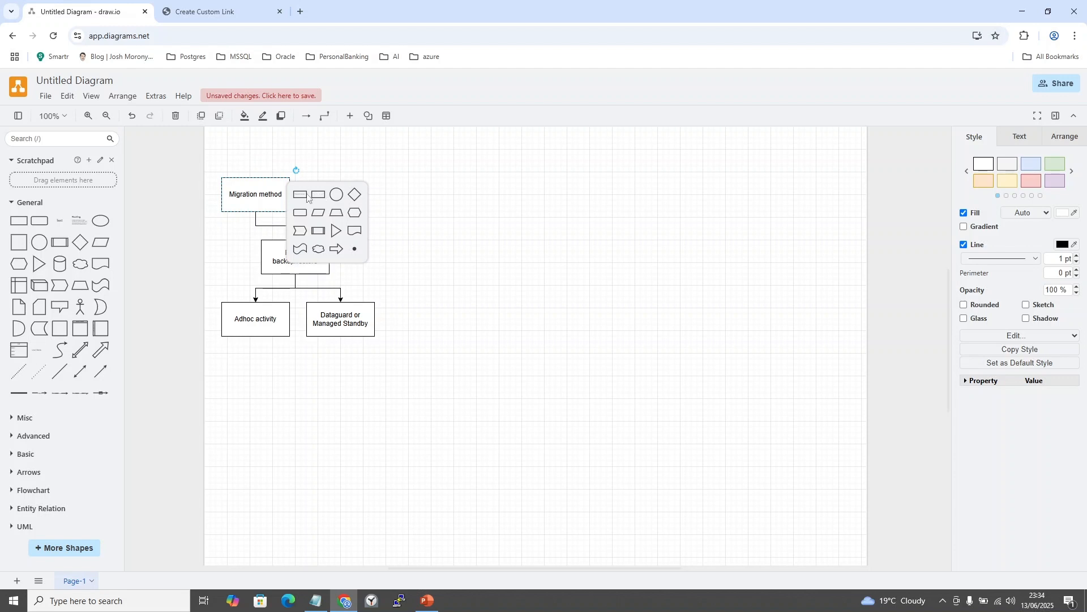
{"action": "left_click", "coordinate": [308, 195]}
{"action": "left_click_drag", "start_coordinate": [351, 191], "coordinate": [421, 193]}
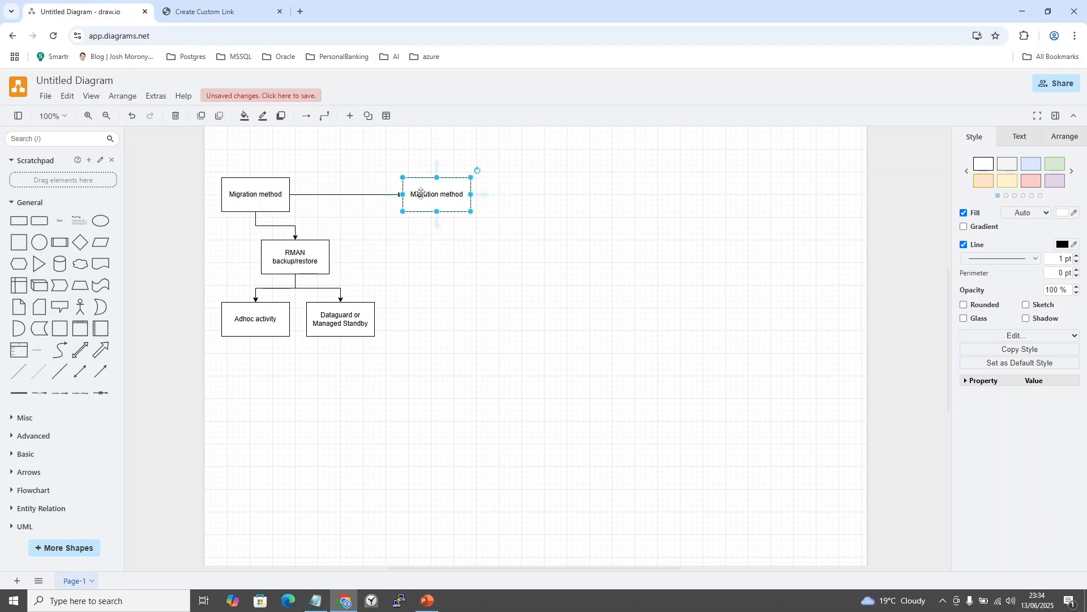
{"action": "double_click", "coordinate": [422, 194]}
{"action": "type", "text": "P"}
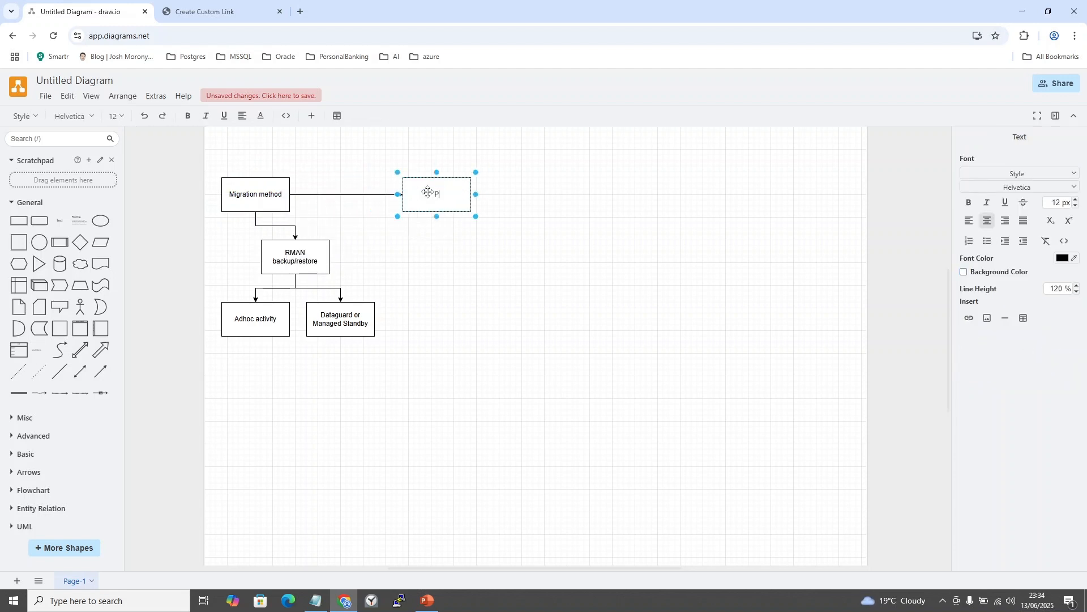
{"action": "type", "text": "ump"}
{"action": "left_click", "coordinate": [503, 288]}
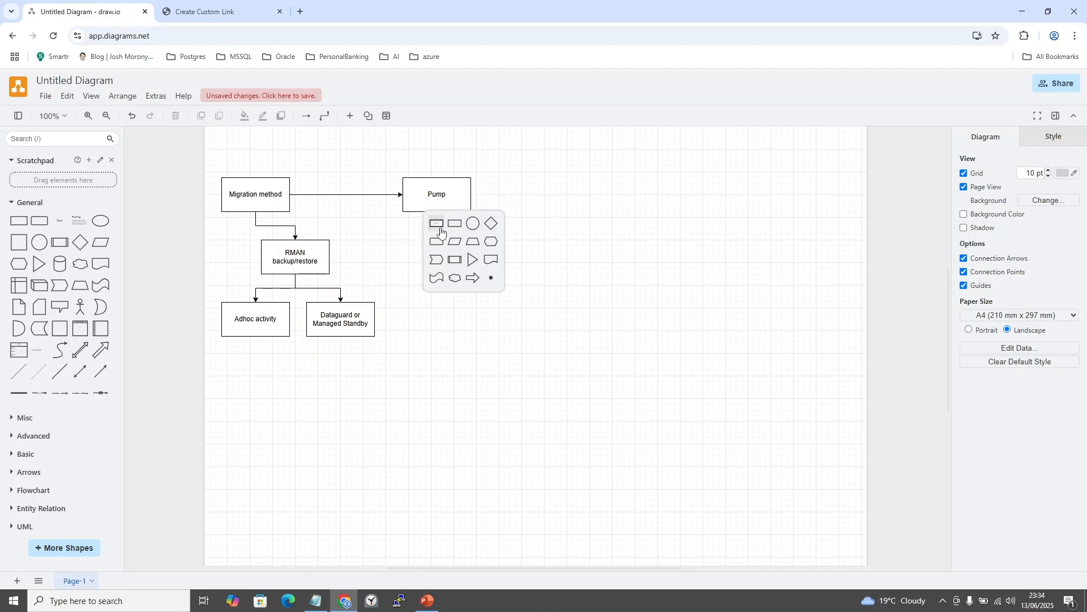
Add a connected rectangle directly below the Pump box and label it "Schema/DB".
{"action": "left_click", "coordinate": [436, 225]}
{"action": "left_click_drag", "start_coordinate": [437, 269], "coordinate": [439, 252]}
{"action": "double_click", "coordinate": [441, 252]}
{"action": "type", "text": "Schema/DB"}
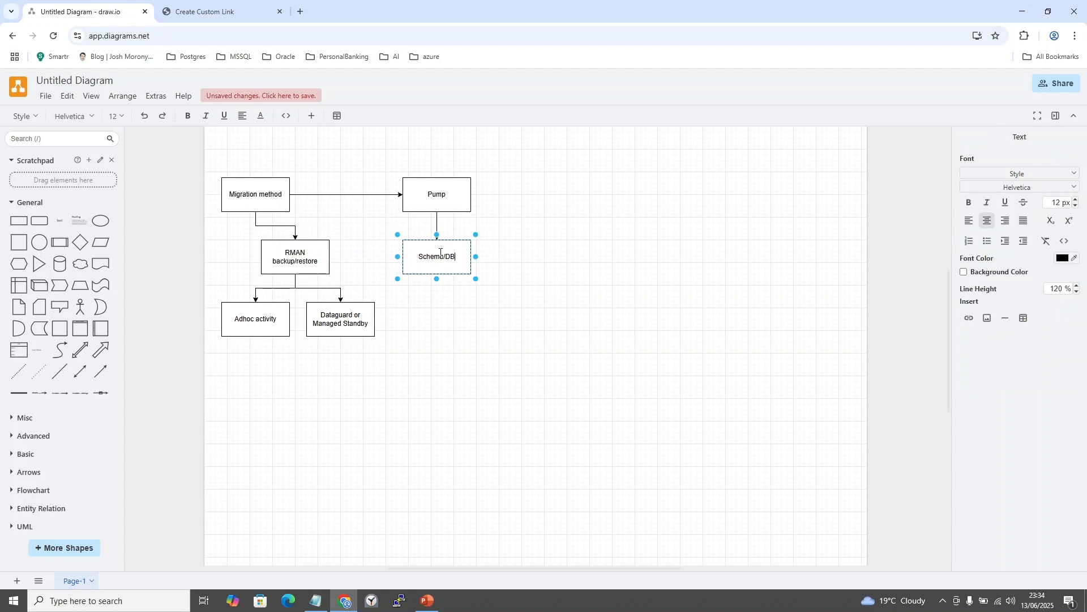
Change the label of the box below Pump to "Row/Table/Schema/Full DB", breaking the line before "/Full DB".
{"action": "key", "text": "BackSpace"}
{"action": "key", "text": "BackSpace"}
{"action": "type", "text": "Full DB"}
{"action": "key", "text": "BackSpace"}
{"action": "key", "text": "BackSpace"}
{"action": "key", "text": "BackSpace"}
{"action": "key", "text": "BackSpace"}
{"action": "key", "text": "BackSpace"}
{"action": "key", "text": "BackSpace"}
{"action": "key", "text": "BackSpace"}
{"action": "key", "text": "BackSpace"}
{"action": "key", "text": "BackSpace"}
{"action": "key", "text": "BackSpace"}
{"action": "key", "text": "BackSpace"}
{"action": "key", "text": "BackSpace"}
{"action": "type", "text": "l"}
{"action": "type", "text": "table"}
{"action": "key", "text": "BackSpace"}
{"action": "key", "text": "BackSpace"}
{"action": "key", "text": "BackSpace"}
{"action": "key", "text": "BackSpace"}
{"action": "type", "text": "Tab"}
{"action": "key", "text": "BackSpace"}
{"action": "key", "text": "BackSpace"}
{"action": "key", "text": "BackSpace"}
{"action": "type", "text": "Row/Table/"}
{"action": "key", "text": "End"}
{"action": "type", "text": "/Full DB"}
{"action": "left_click", "coordinate": [458, 253]}
{"action": "key", "text": "Right"}
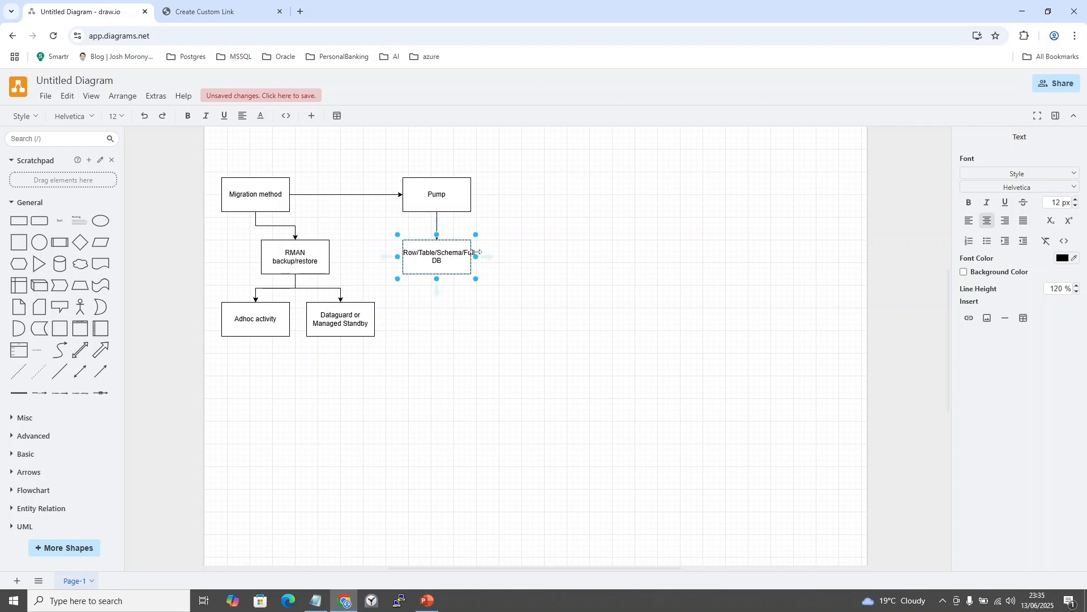
{"action": "key", "text": "Return"}
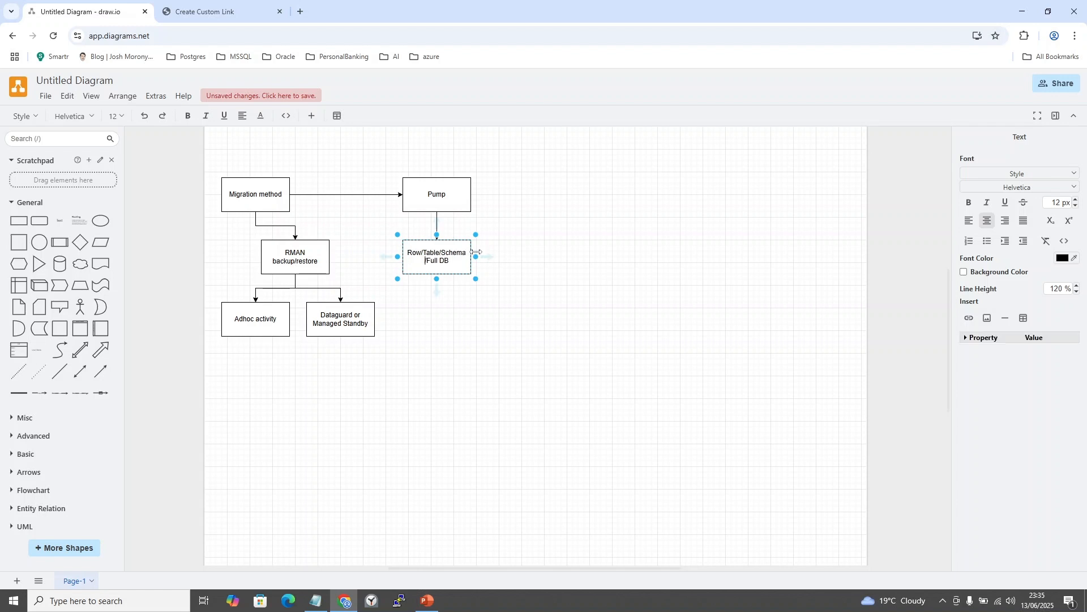
{"action": "left_click", "coordinate": [561, 274]}
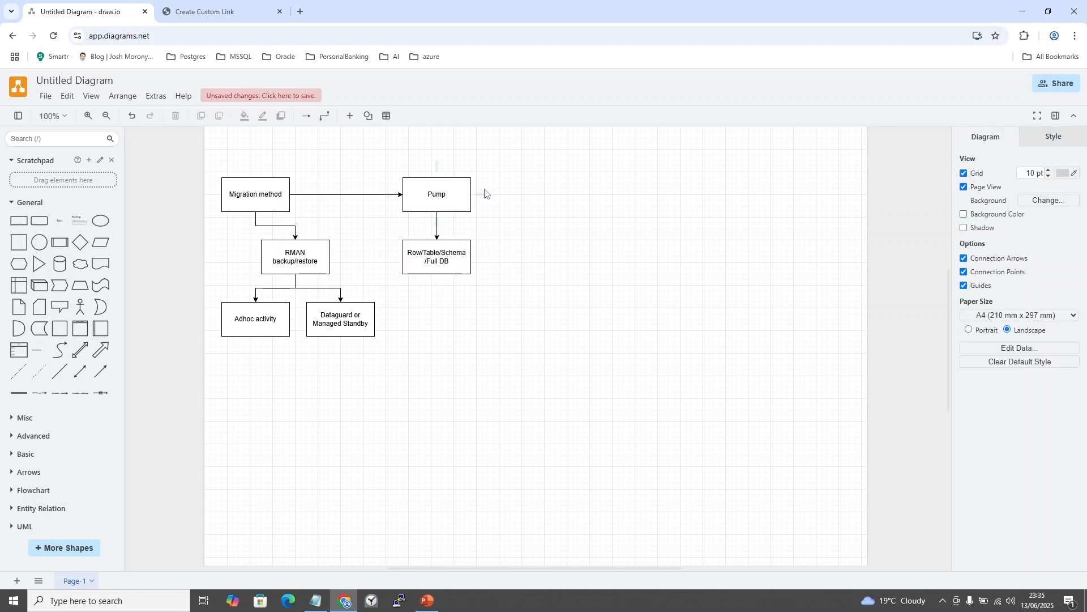
Add a connected rectangle to the right of the Pump box and label it "Transportable Tablespace".
{"action": "left_click", "coordinate": [485, 195]}
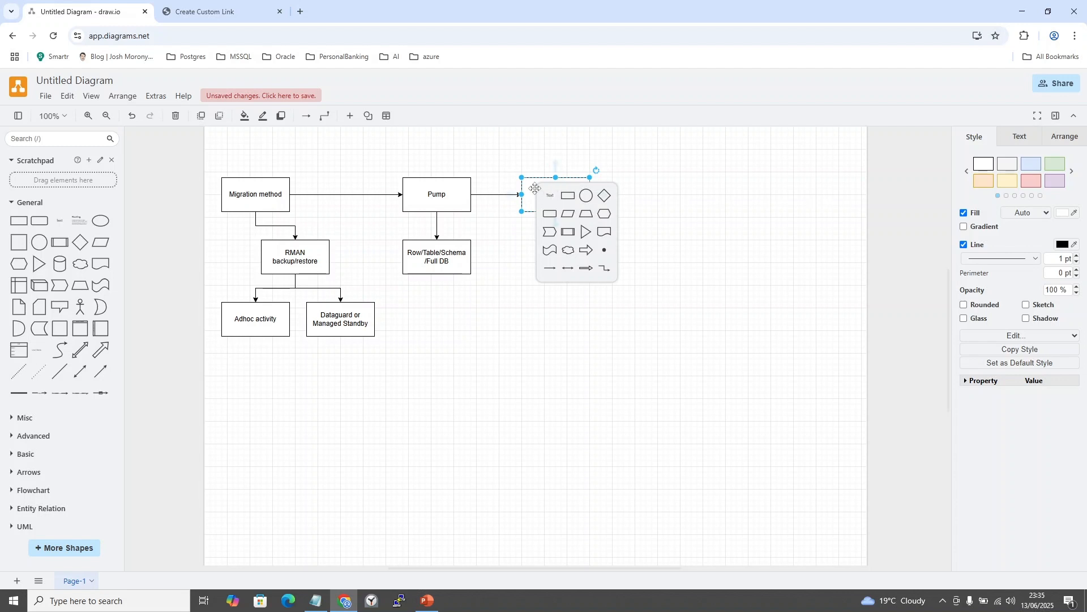
{"action": "left_click_drag", "start_coordinate": [555, 196], "coordinate": [548, 196]}
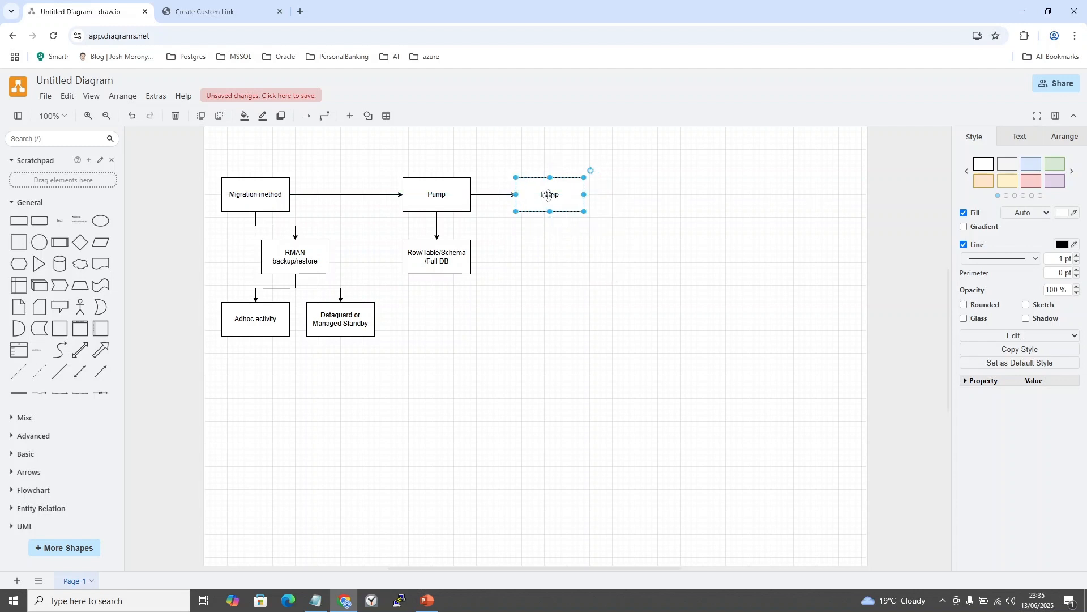
{"action": "double_click", "coordinate": [548, 196]}
{"action": "key", "text": "BackSpace"}
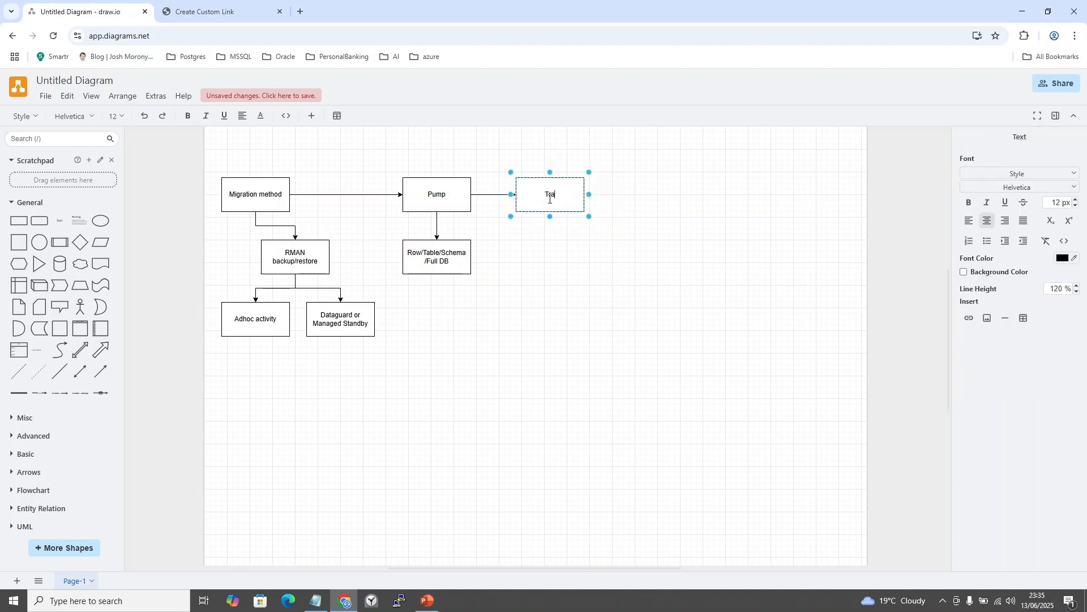
{"action": "type", "text": "Transportable Tablespace"}
{"action": "left_click", "coordinate": [553, 326]}
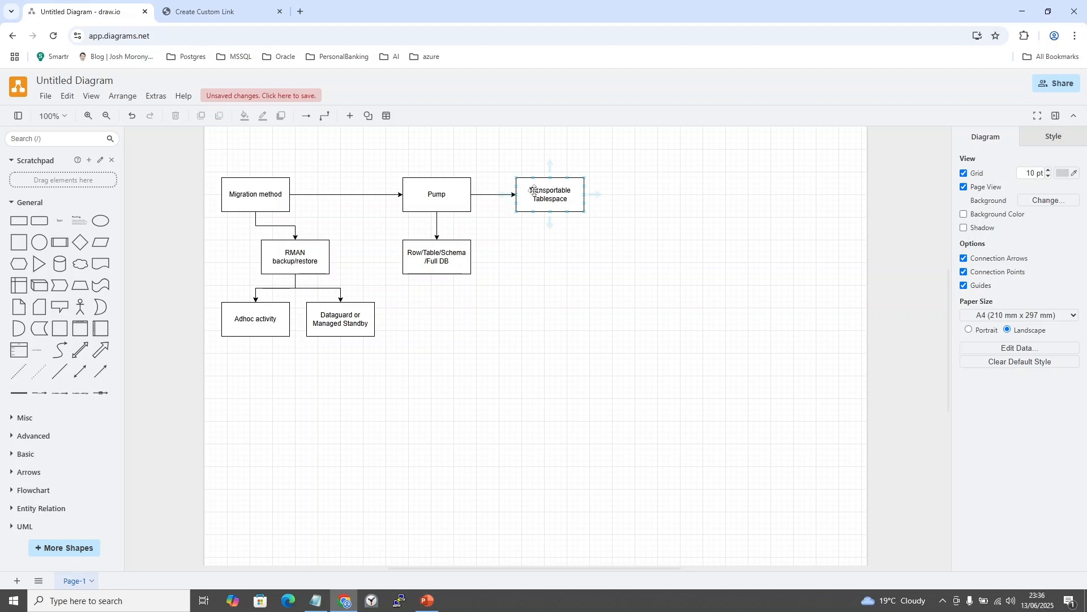
Add another rectangle connected from Migration method, move it below the Dataguard box and label it "Golden Gate".
{"action": "left_click", "coordinate": [310, 260]}
{"action": "mouse_move", "coordinate": [340, 257]}
{"action": "left_click", "coordinate": [260, 168]}
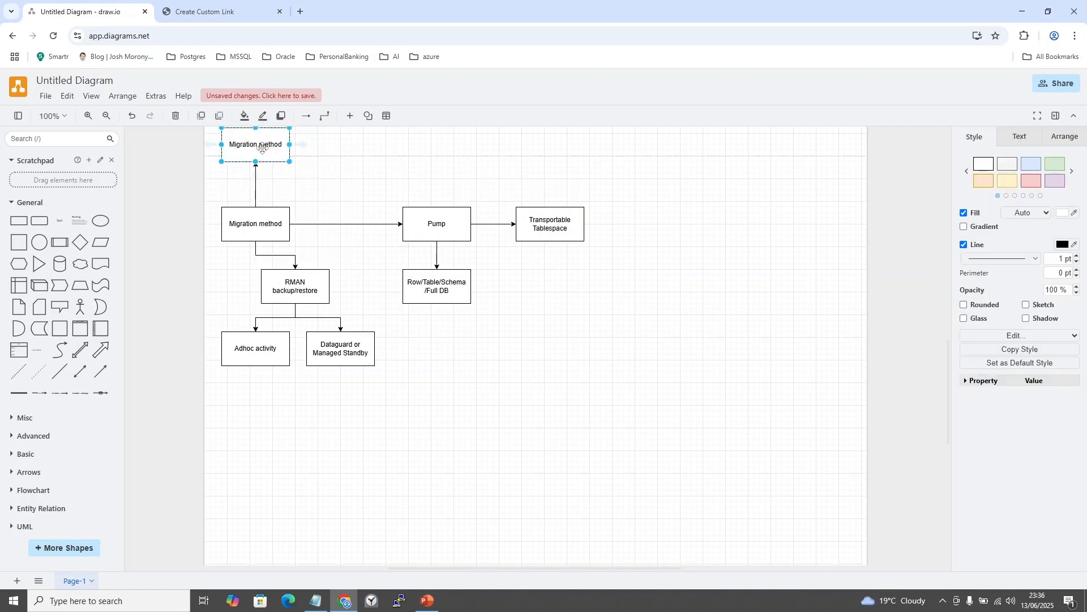
{"action": "left_click_drag", "start_coordinate": [270, 152], "coordinate": [400, 411]}
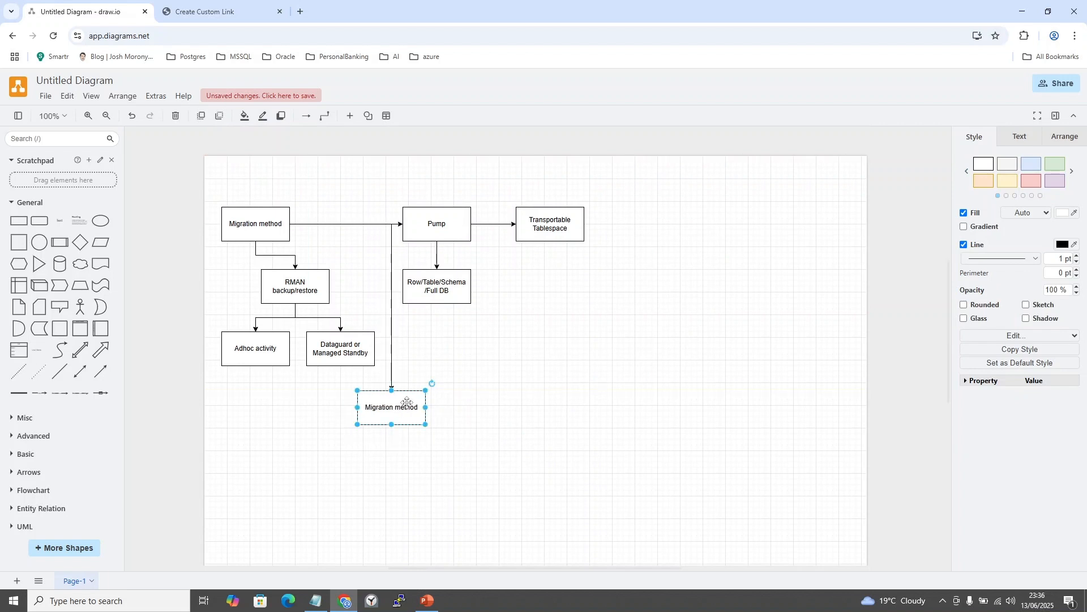
{"action": "double_click", "coordinate": [408, 402]}
{"action": "type", "text": "Golden"}
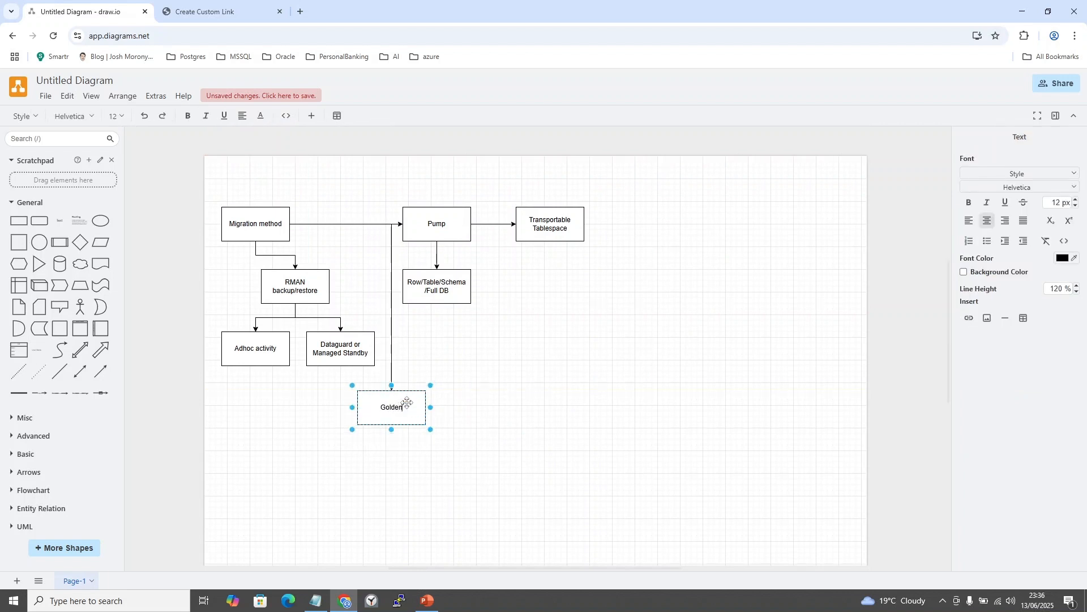
{"action": "type", "text": " Gate"}
{"action": "left_click", "coordinate": [558, 403]}
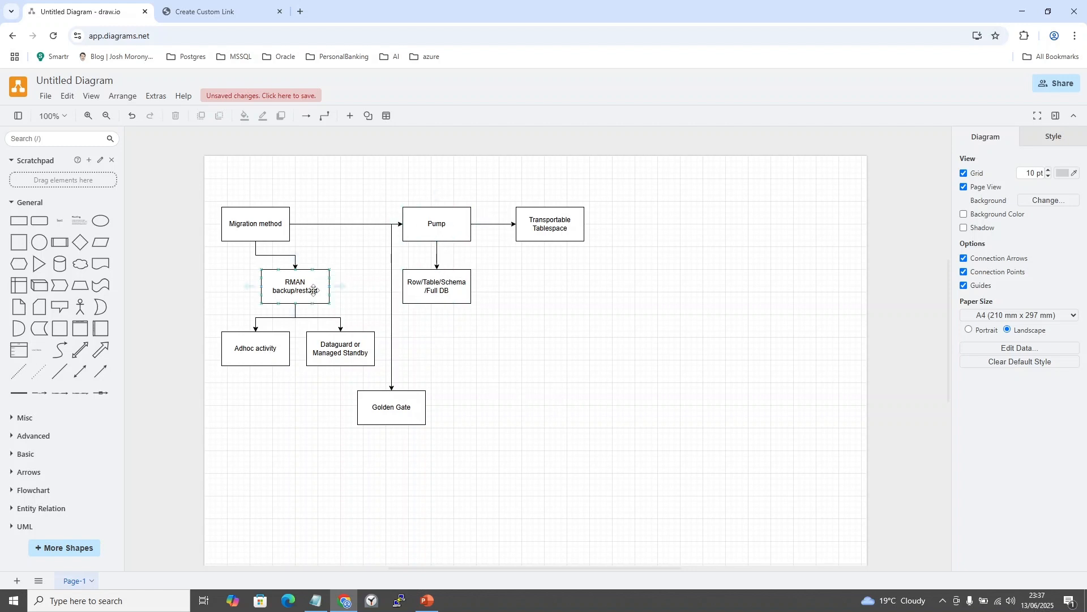
Move the RMAN backup/restore box left so it lines up directly under Migration method.
{"action": "left_click_drag", "start_coordinate": [310, 293], "coordinate": [273, 295]}
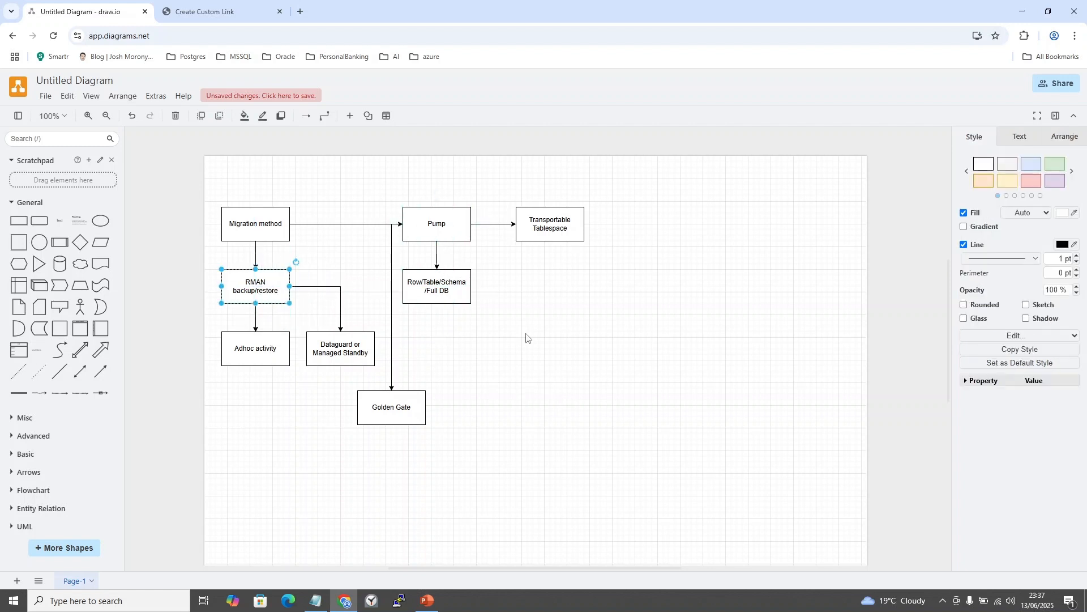
{"action": "left_click", "coordinate": [552, 342]}
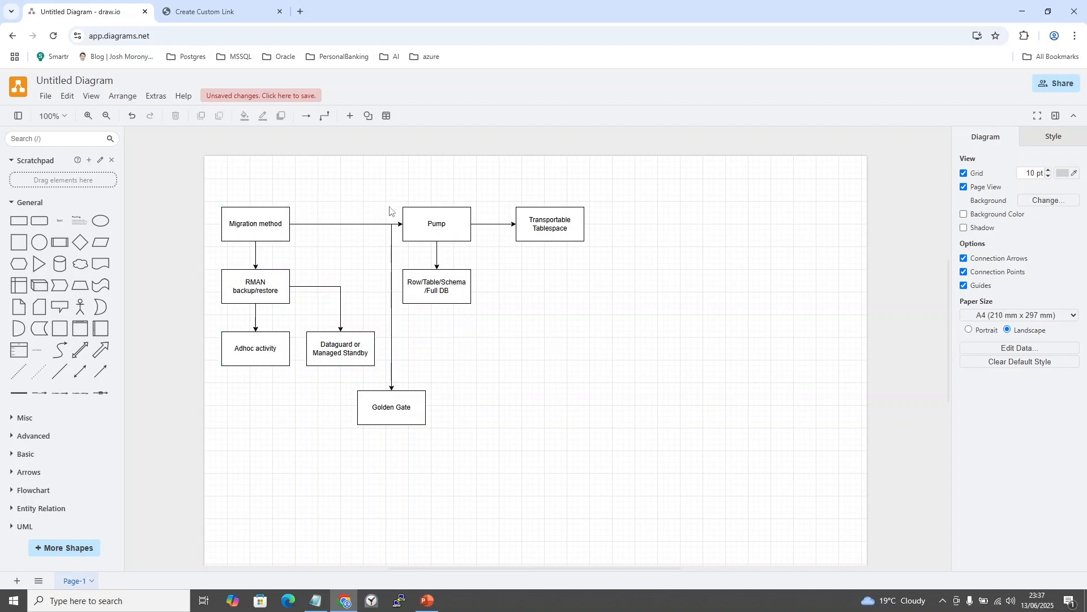
{"action": "left_click", "coordinate": [433, 283]}
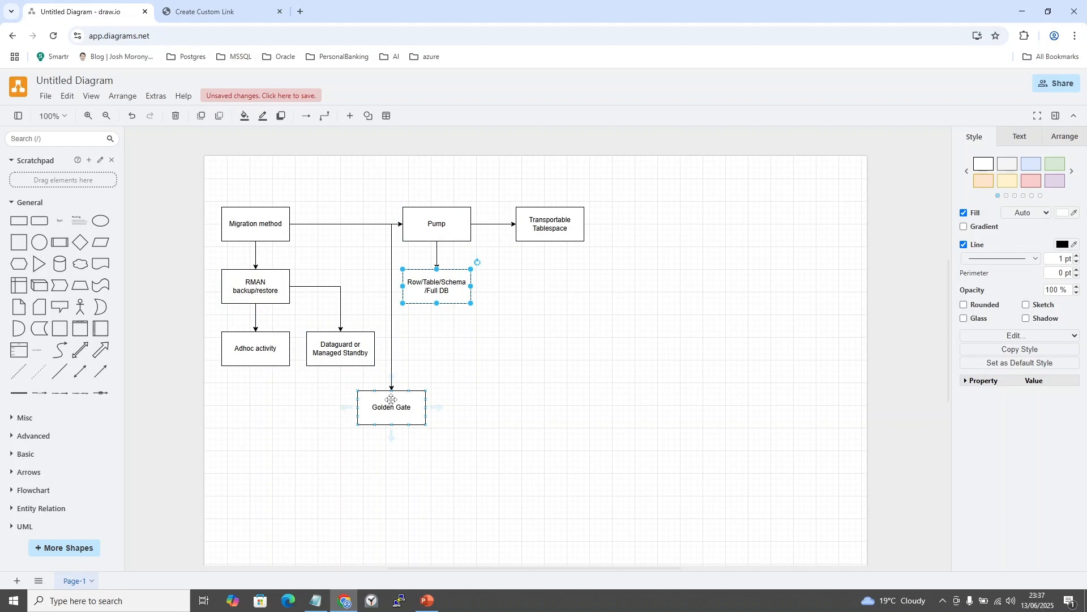
{"action": "left_click", "coordinate": [571, 363]}
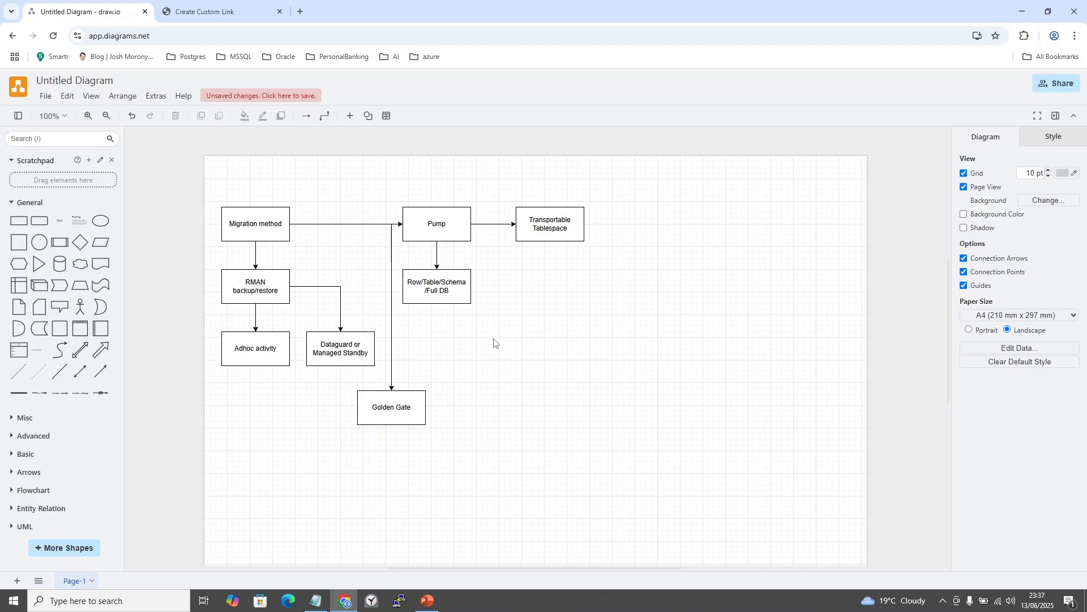
Insert a rounded rectangle in the page's lower-left area, below the existing flow, and label it "RMAN".
{"action": "left_click", "coordinate": [410, 419]}
{"action": "left_click", "coordinate": [39, 221]}
{"action": "left_click_drag", "start_coordinate": [539, 346], "coordinate": [273, 504]}
{"action": "double_click", "coordinate": [273, 504]}
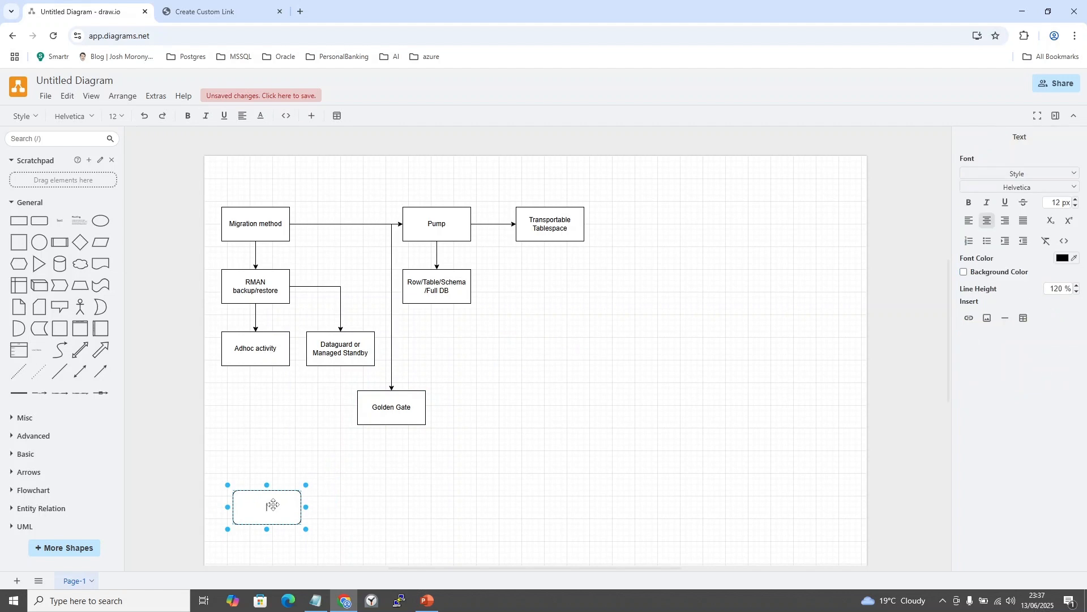
{"action": "type", "text": "RMAN"}
{"action": "left_click", "coordinate": [580, 522]}
Open the shape picker in the empty canvas area beside the rounded RMAN box.
{"action": "double_click", "coordinate": [392, 514]}
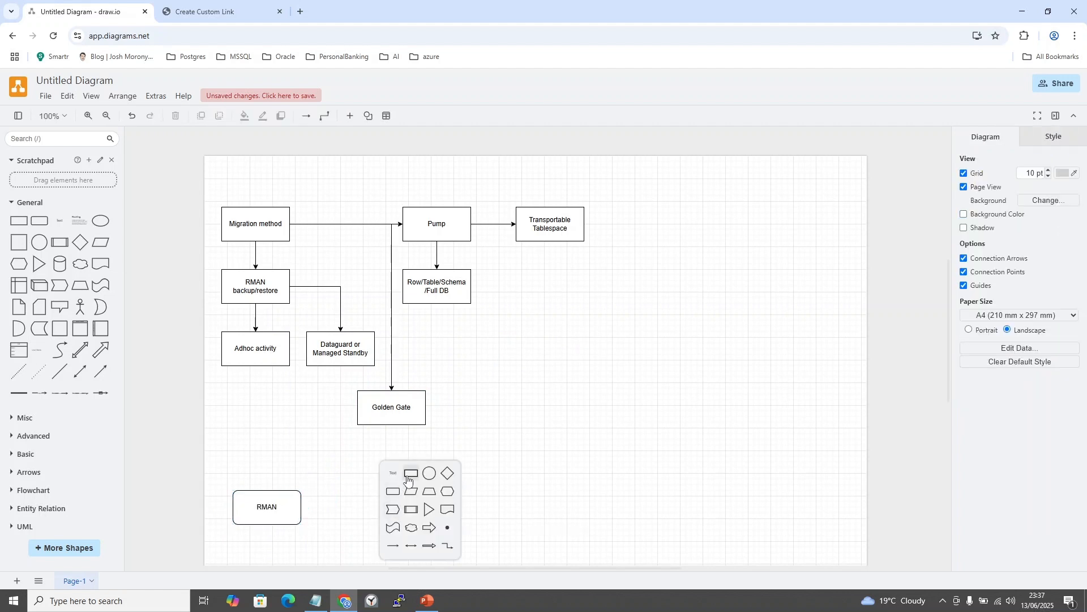
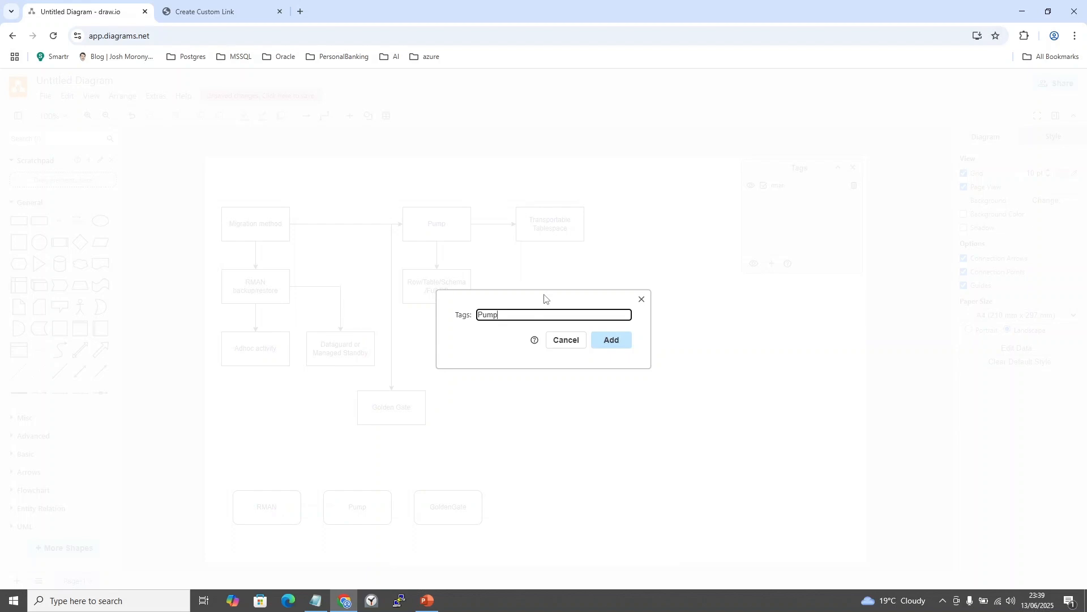
Add a "Pump" tag and assign it to the Row/Table/Schema/Full DB and Transportable Tablespace boxes.
{"action": "key", "text": "Return"}
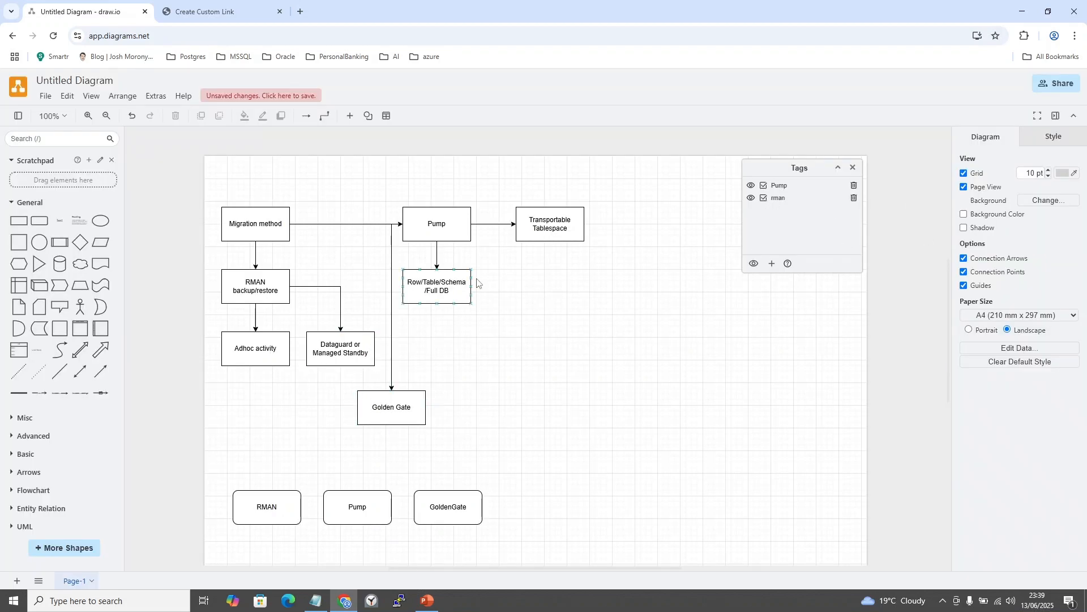
{"action": "left_click", "coordinate": [437, 285]}
{"action": "left_click", "coordinate": [533, 223], "text": "shift"}
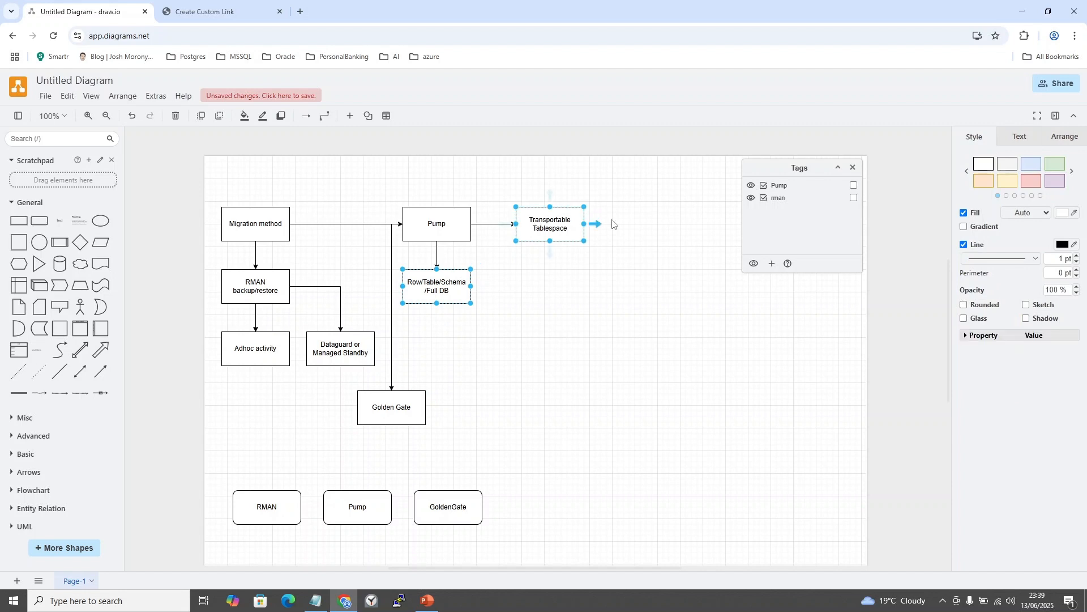
{"action": "left_click", "coordinate": [854, 186]}
{"action": "mouse_move", "coordinate": [553, 228]}
Add a "GG" tag and assign it to the Golden Gate, Transportable Tablespace and RMAN backup/restore boxes.
{"action": "left_click", "coordinate": [772, 265]}
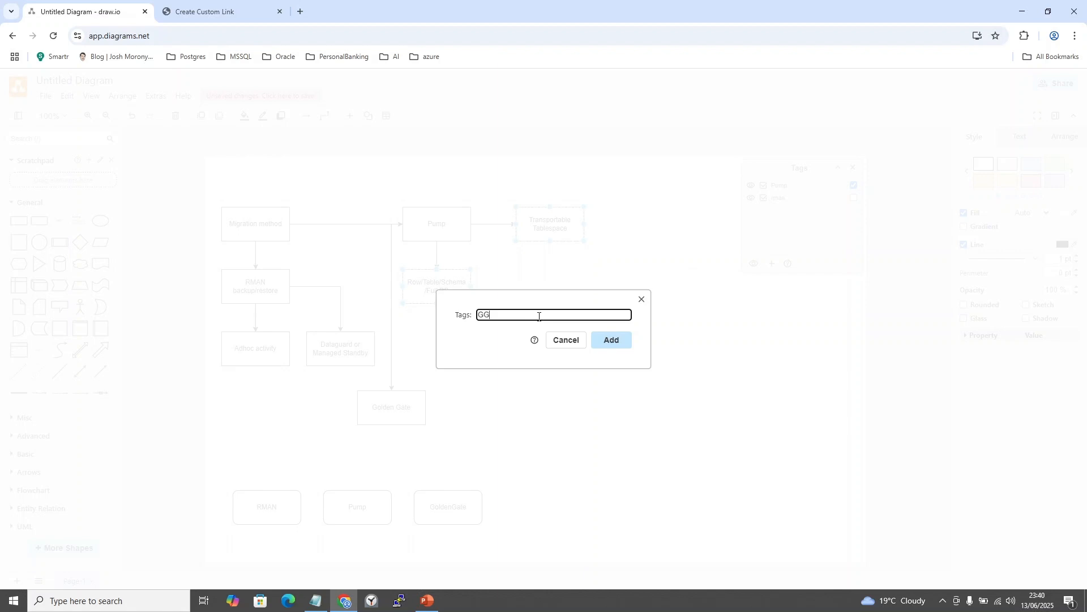
{"action": "key", "text": "Return"}
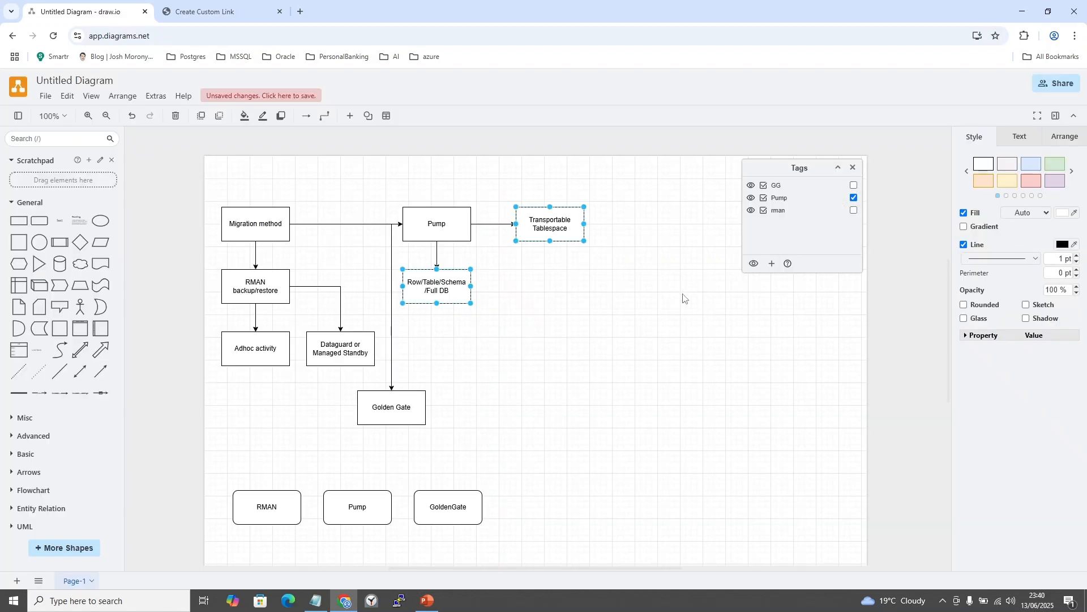
{"action": "left_click", "coordinate": [639, 319]}
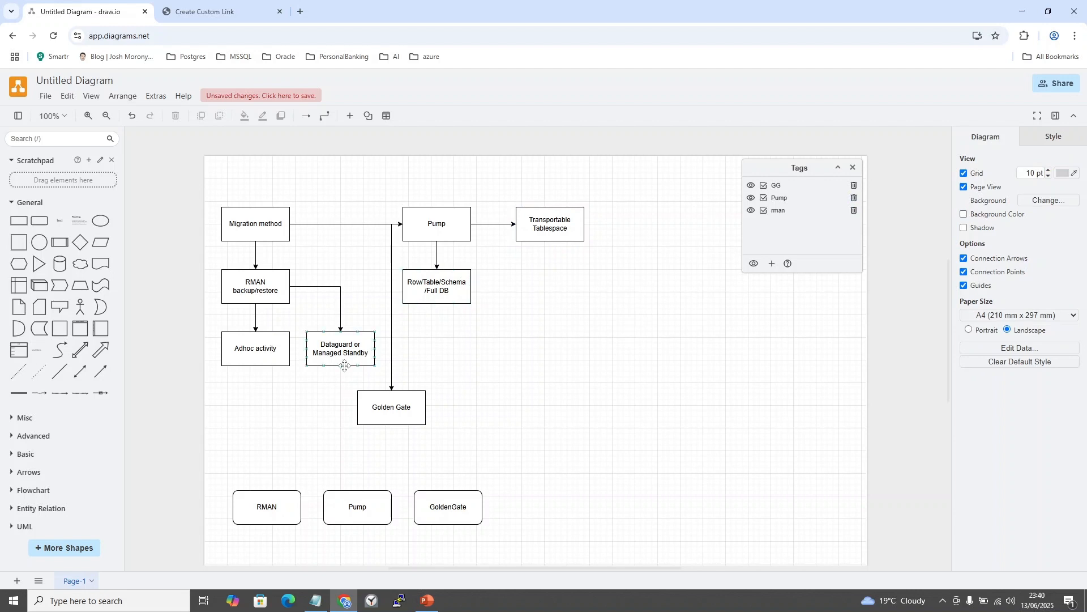
{"action": "left_click", "coordinate": [378, 404]}
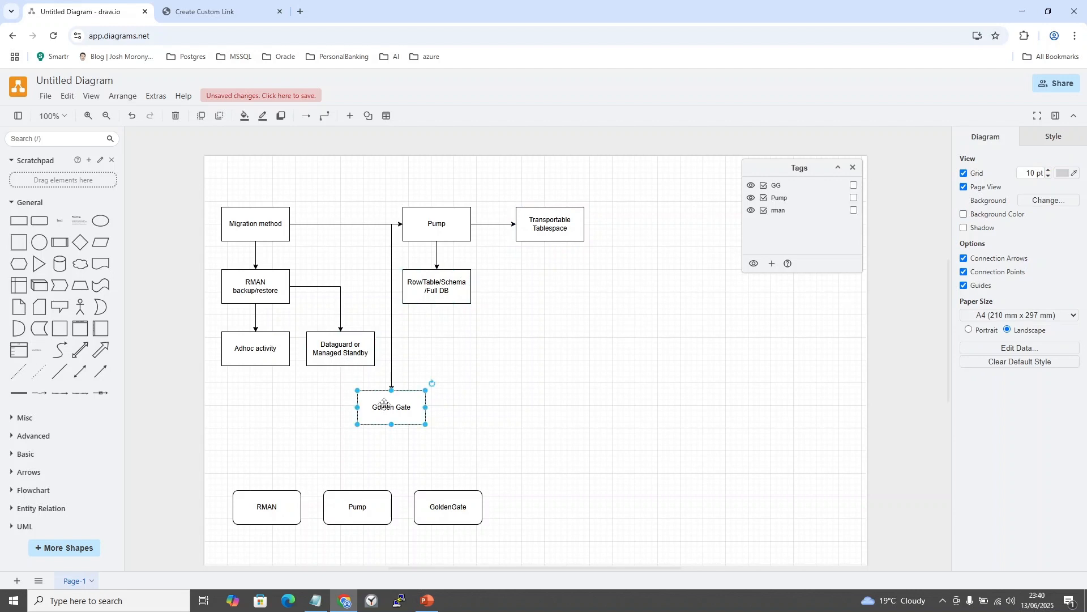
{"action": "left_click", "coordinate": [563, 223], "text": "shift"}
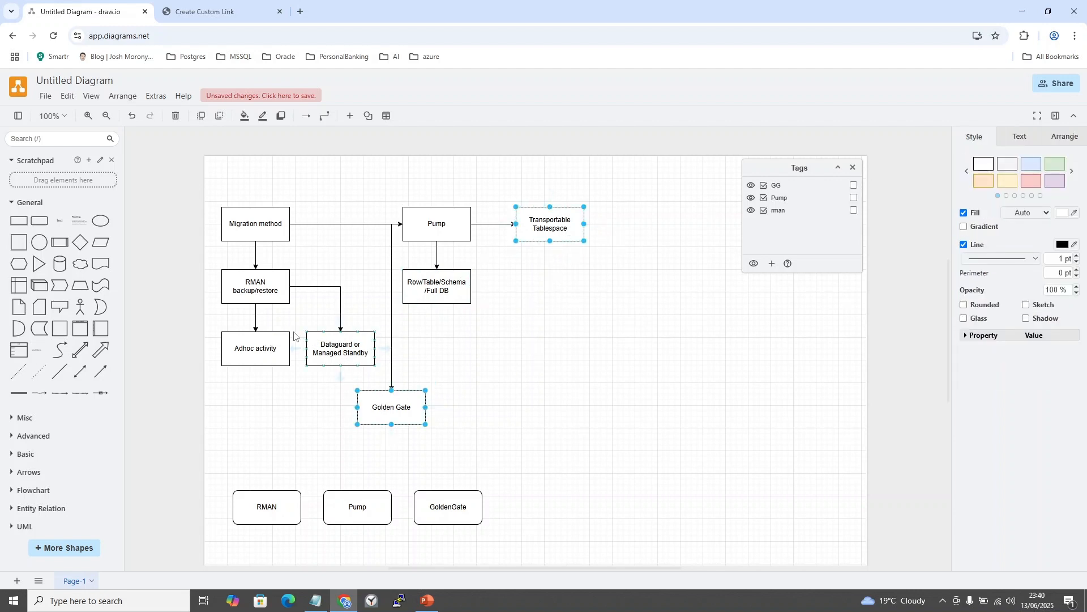
{"action": "left_click", "coordinate": [267, 282], "text": "shift"}
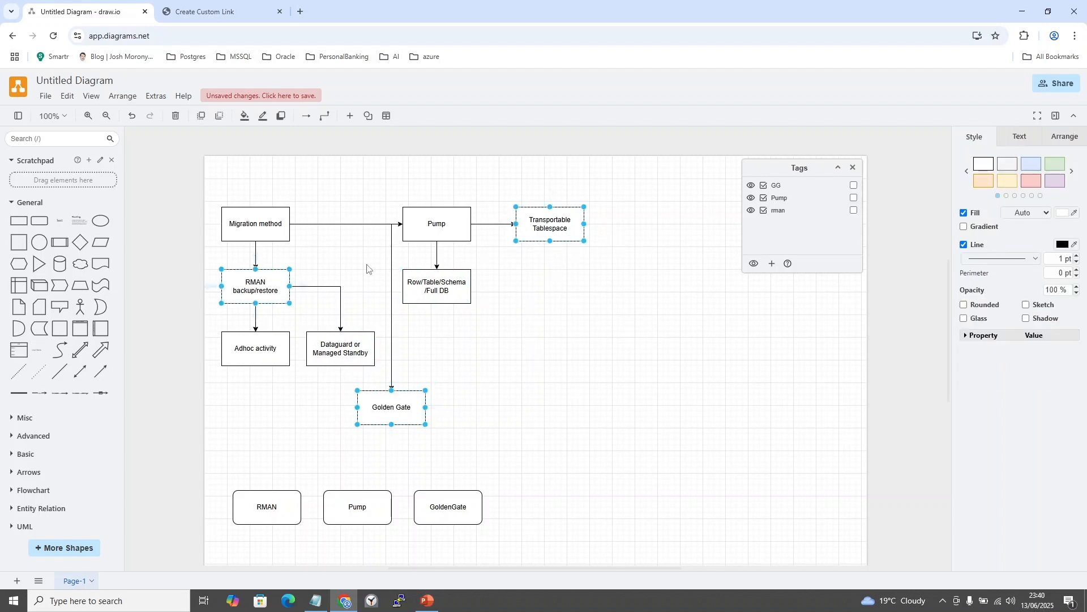
{"action": "left_click", "coordinate": [854, 185]}
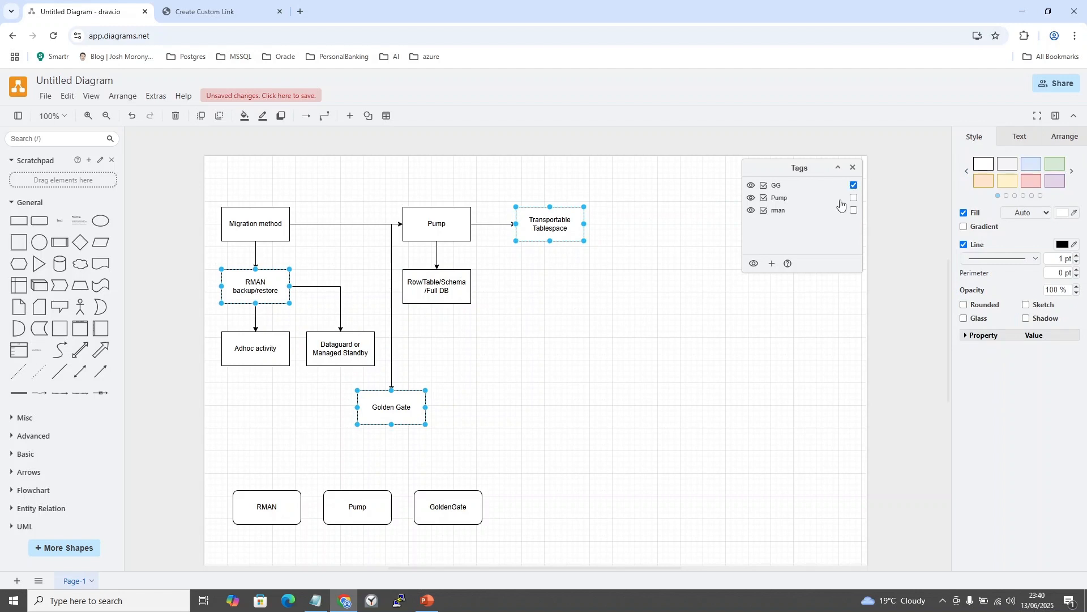
{"action": "left_click", "coordinate": [638, 356]}
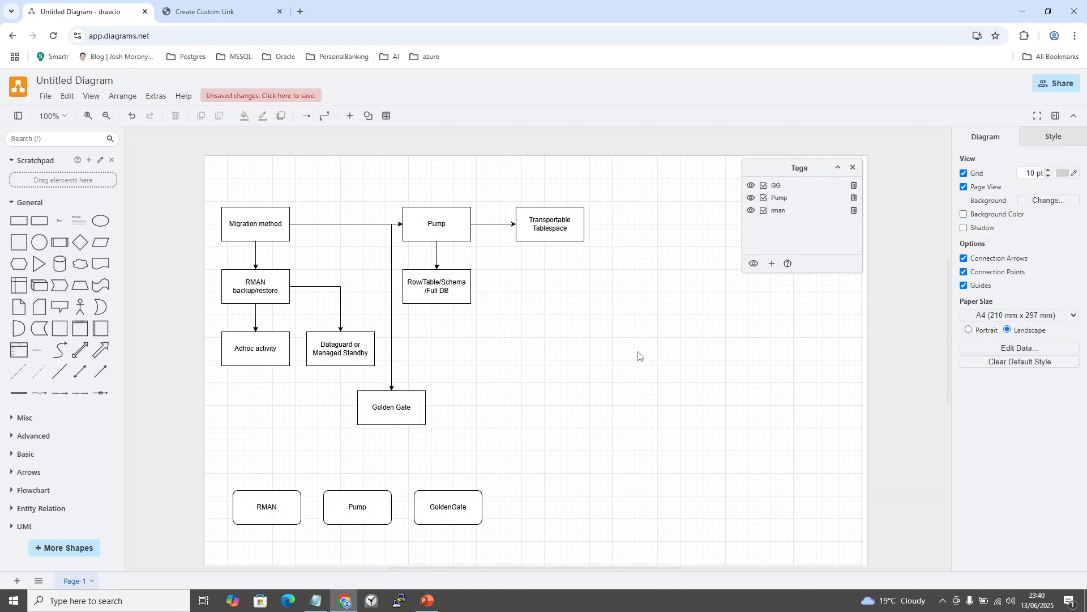
Toggle the GG tag's visibility and select its tagged boxes to check which ones carry it.
{"action": "left_click", "coordinate": [751, 185]}
{"action": "left_click", "coordinate": [751, 185]}
{"action": "left_click", "coordinate": [390, 412]}
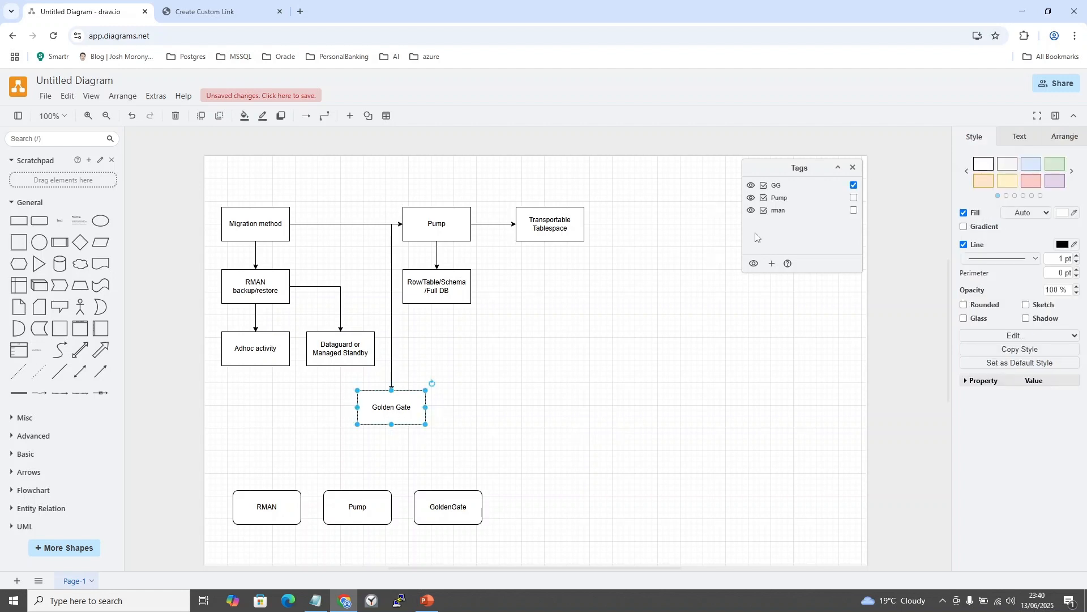
{"action": "left_click", "coordinate": [549, 368]}
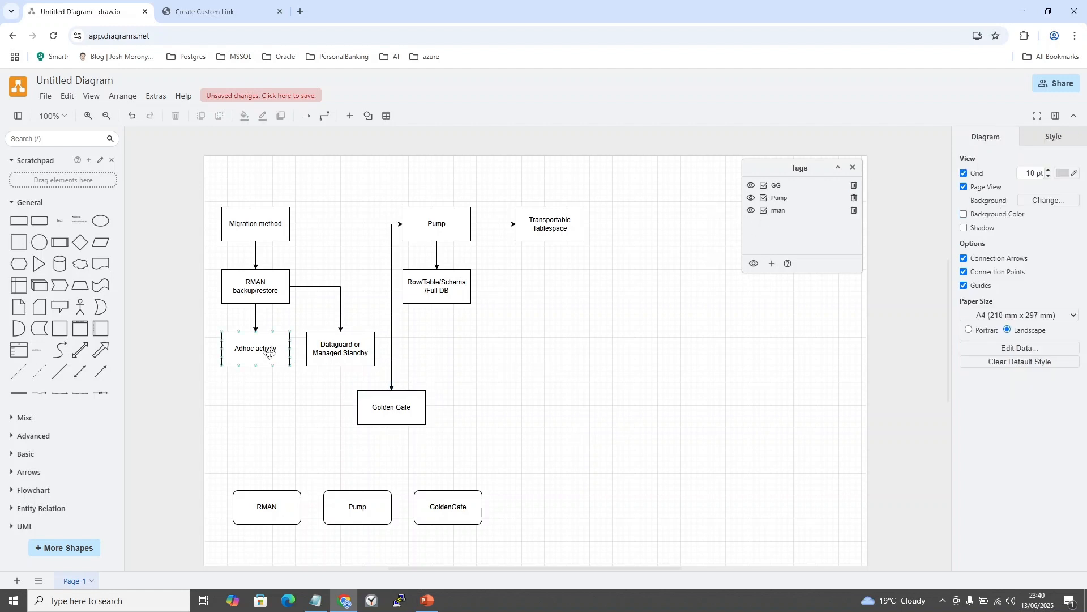
{"action": "left_click", "coordinate": [765, 192]}
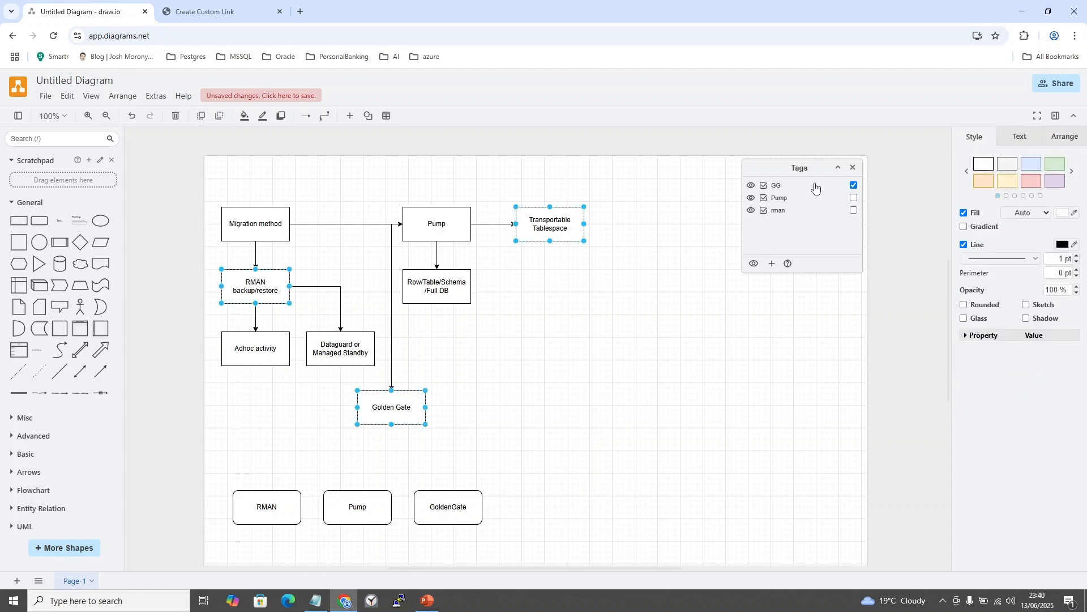
{"action": "left_click", "coordinate": [555, 216], "text": "shift"}
{"action": "left_click", "coordinate": [264, 292], "text": "shift"}
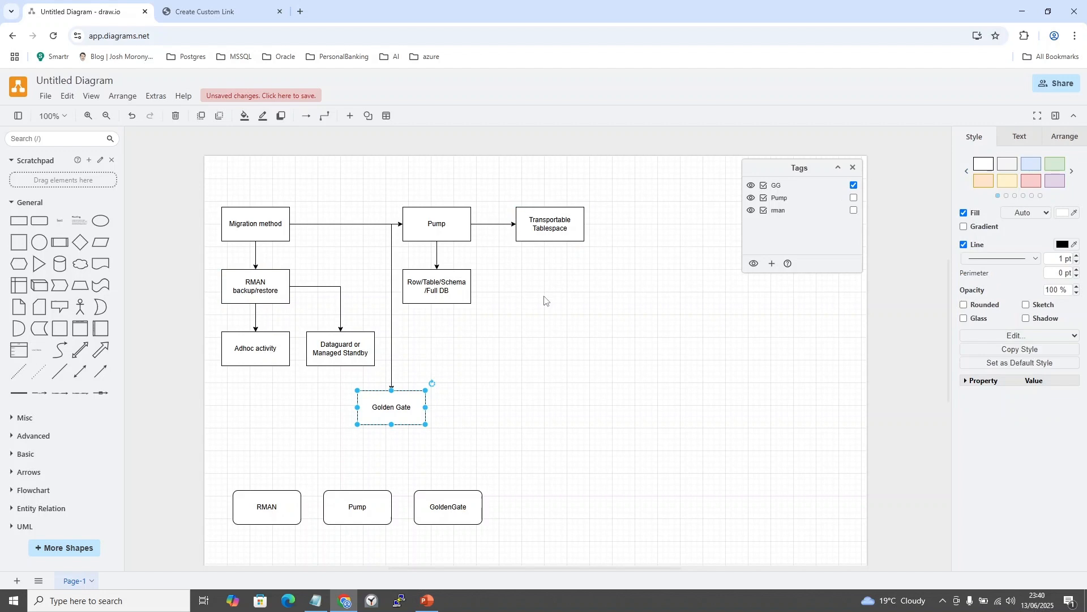
{"action": "left_click", "coordinate": [724, 299]}
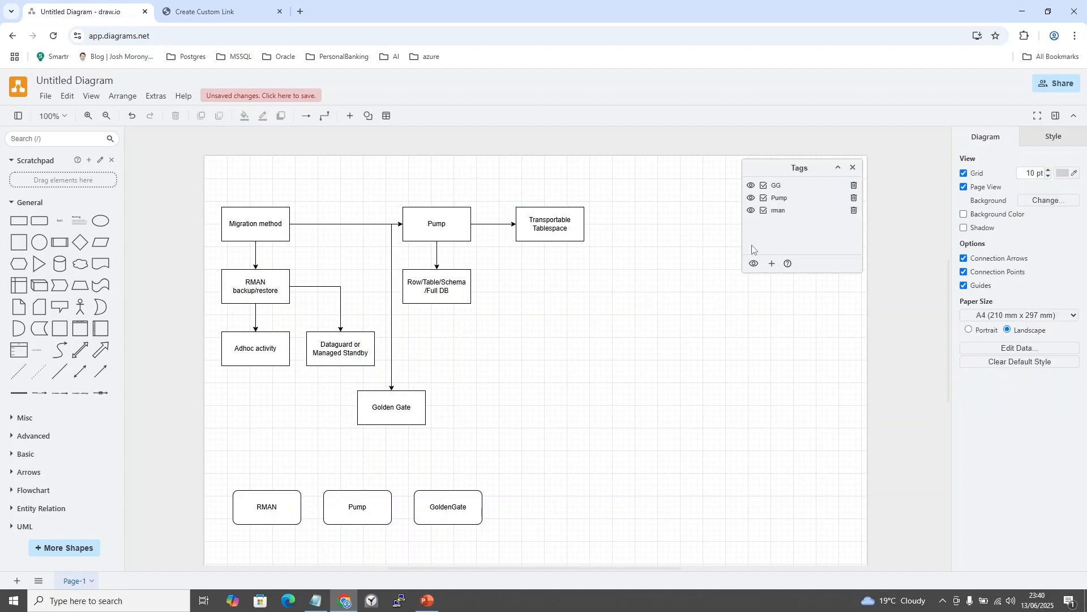
Isolate the Pump and rman tags in turn, and remove the GG and rman tags from the Transportable Tablespace box.
{"action": "double_click", "coordinate": [778, 199]}
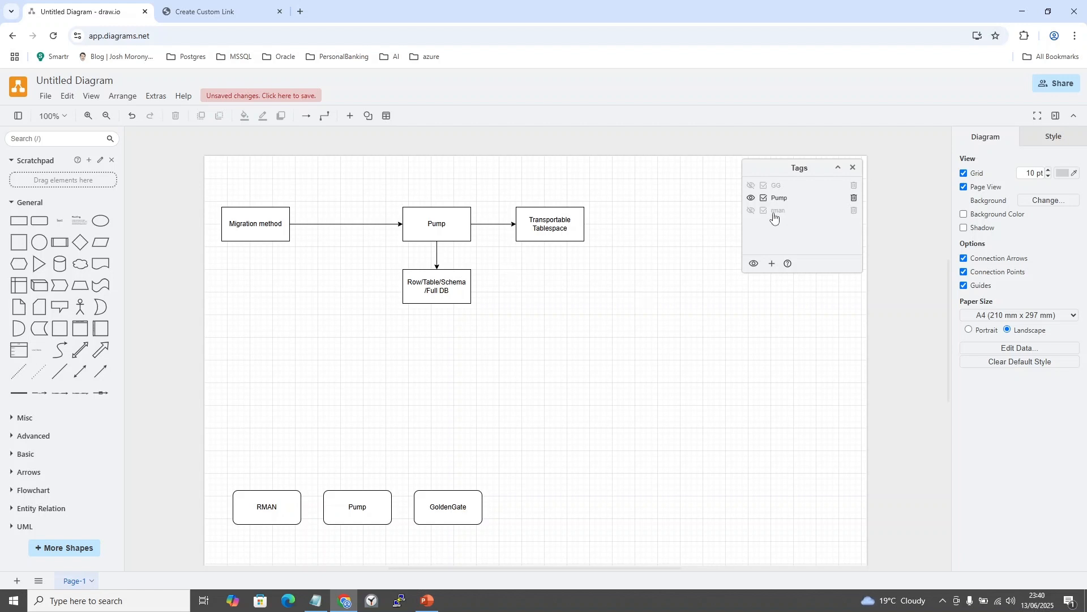
{"action": "double_click", "coordinate": [776, 211]}
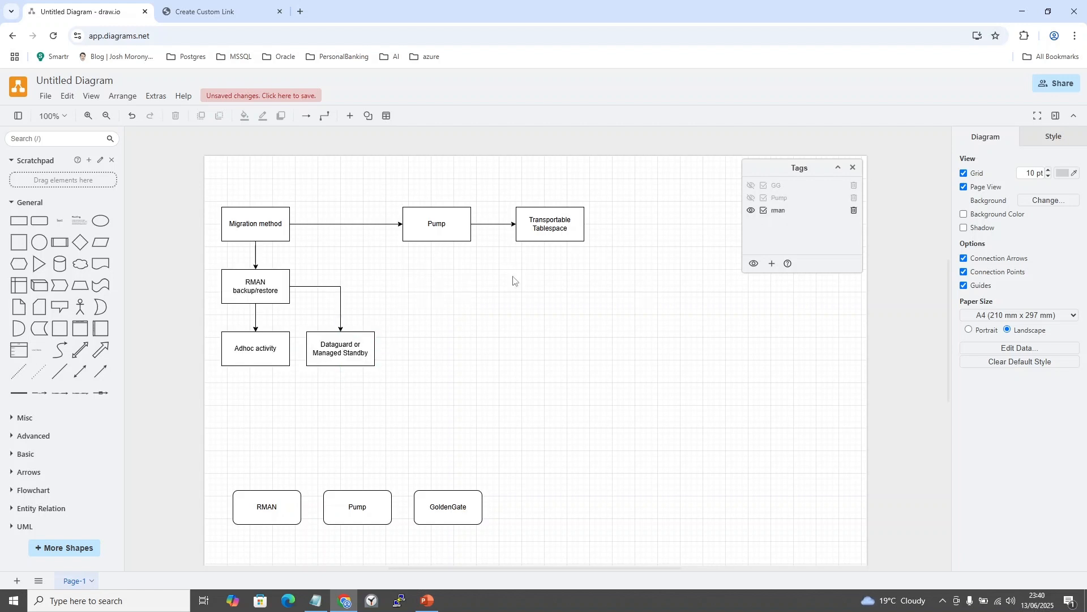
{"action": "left_click", "coordinate": [579, 222]}
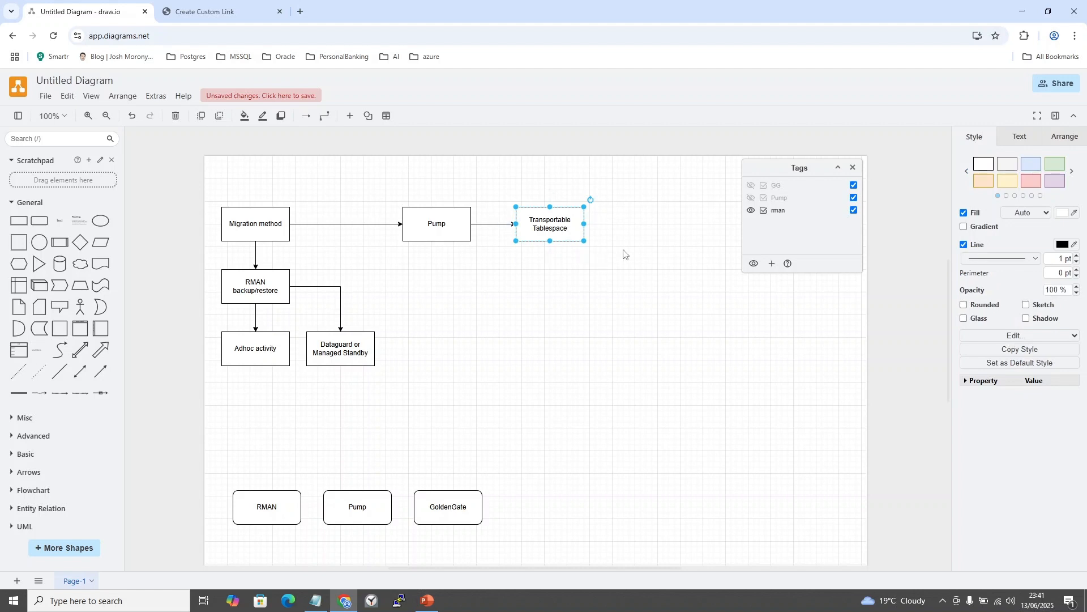
{"action": "left_click", "coordinate": [854, 187]}
{"action": "left_click", "coordinate": [855, 211]}
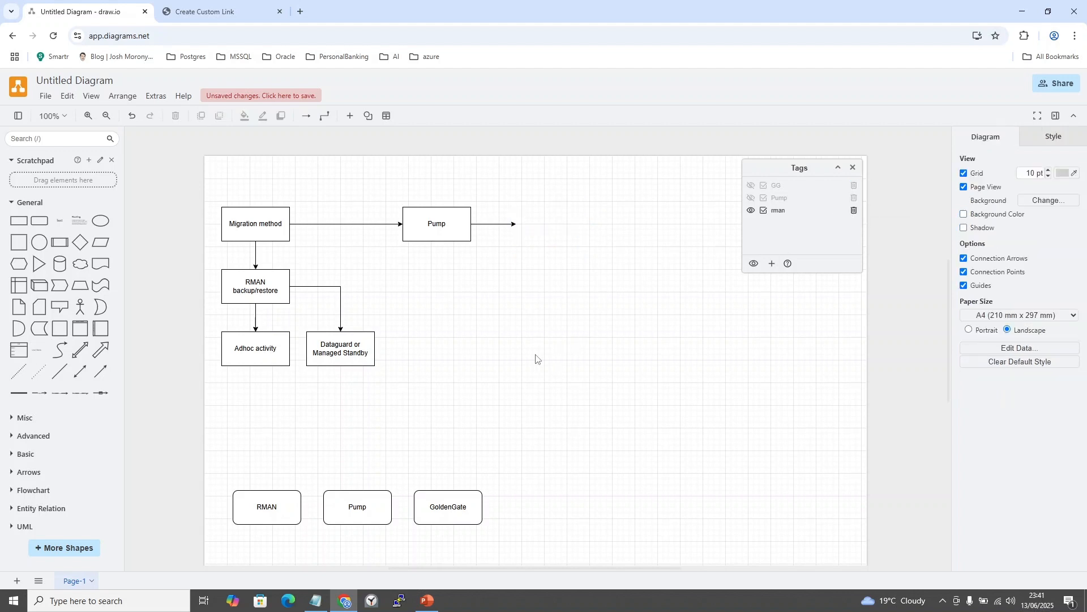
Assign the Pump tag to the Pump box, and check the tags on the Migration method and Adhoc activity boxes.
{"action": "left_click", "coordinate": [453, 220]}
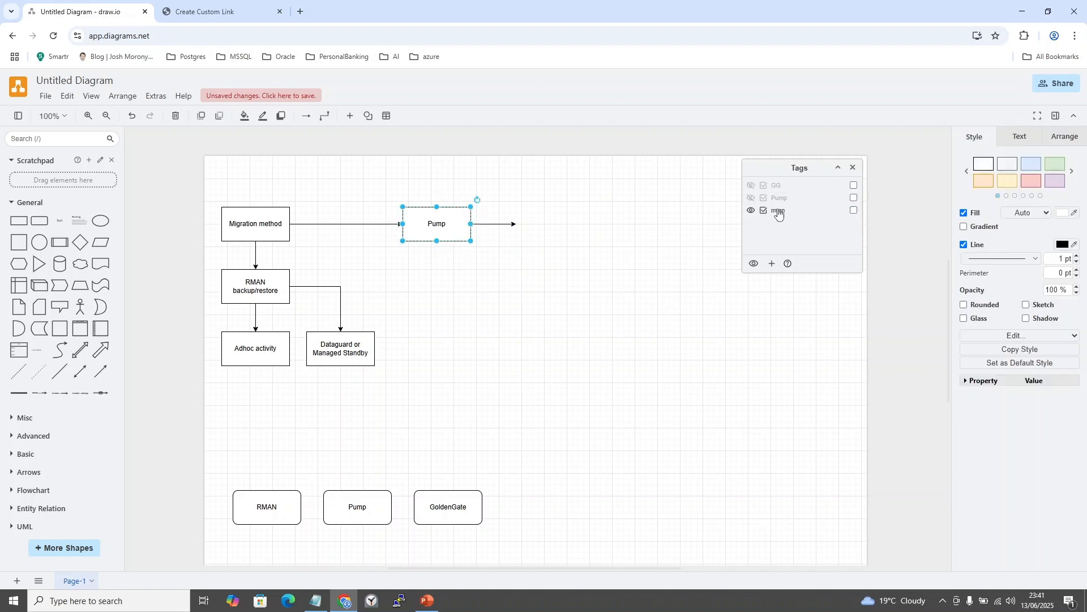
{"action": "left_click", "coordinate": [854, 210]}
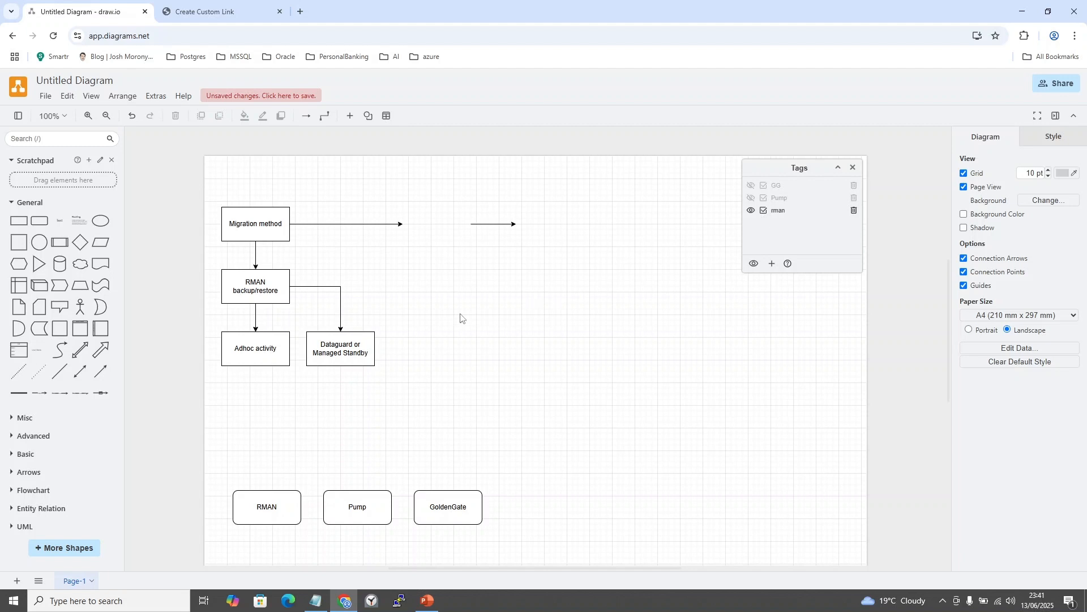
{"action": "left_click", "coordinate": [230, 223]}
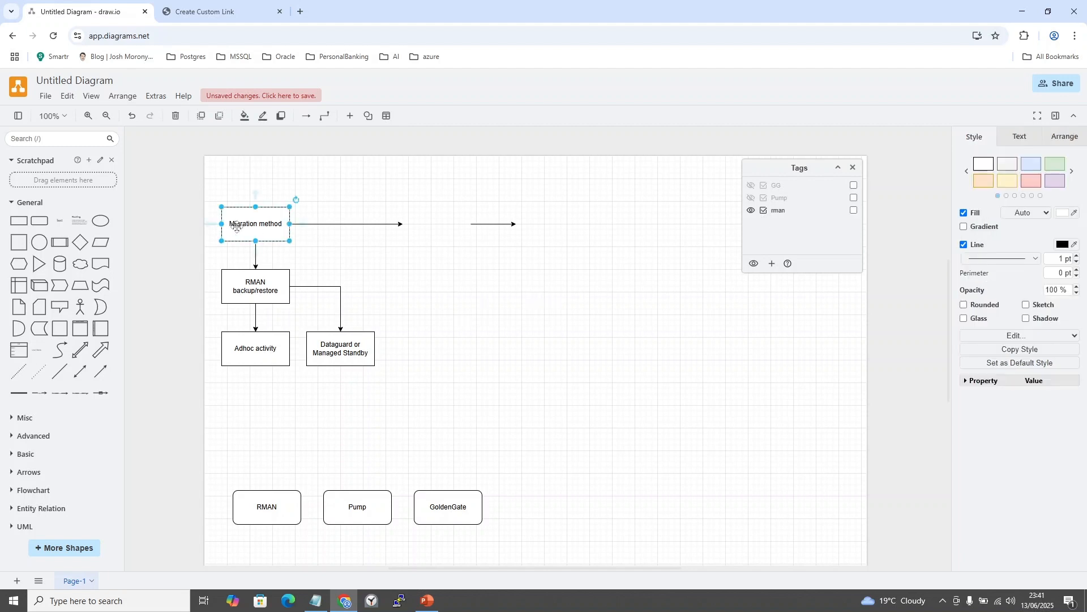
{"action": "left_click", "coordinate": [229, 337]}
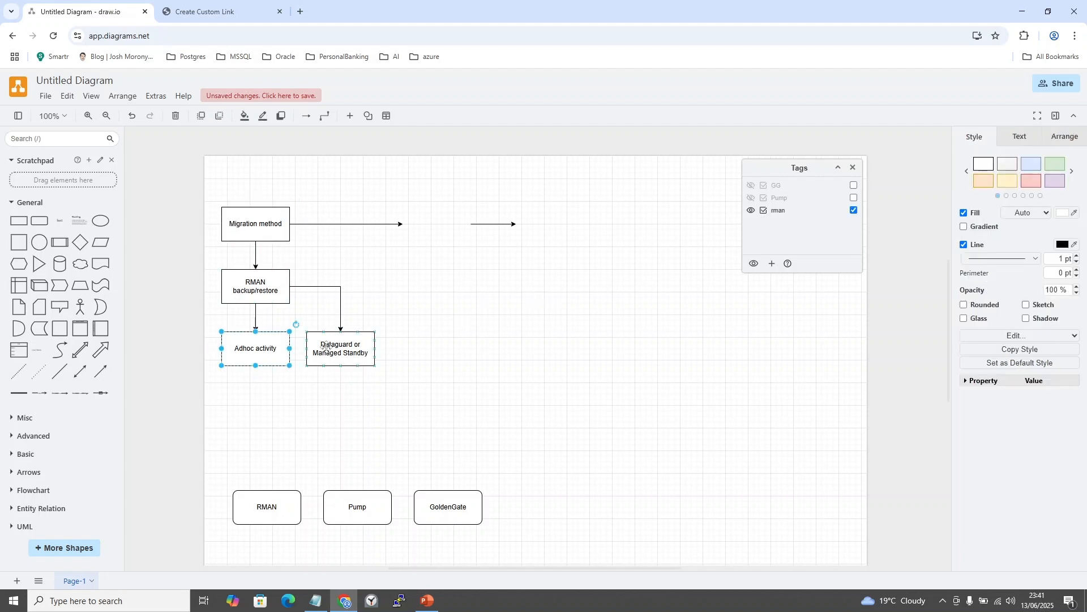
Show the Pump and GG tagged boxes again and check which boxes carry the rman and Pump tags.
{"action": "left_click", "coordinate": [751, 198]}
{"action": "left_click", "coordinate": [752, 185]}
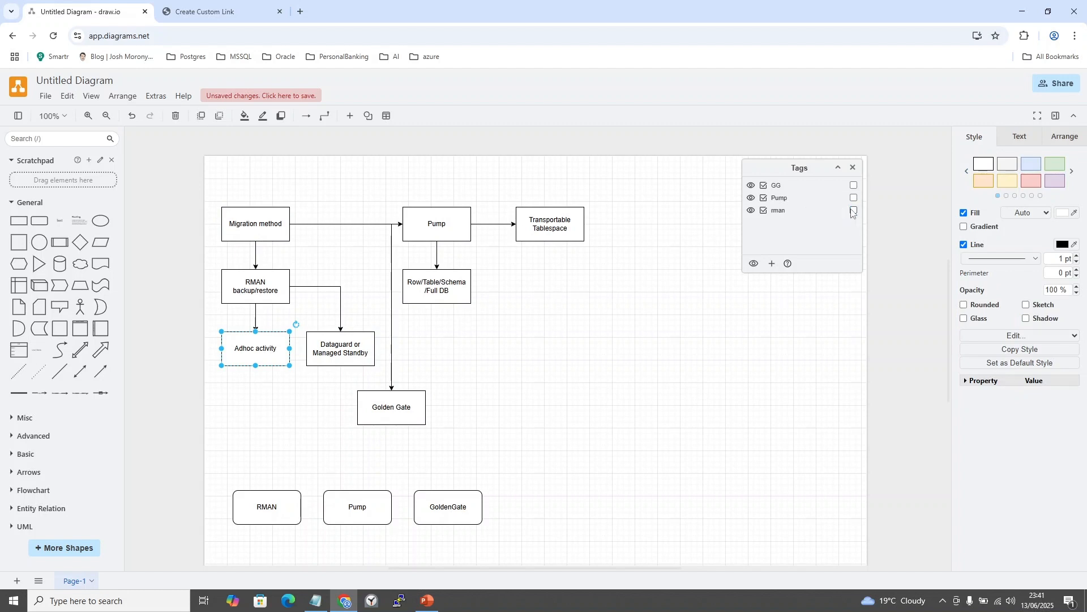
{"action": "left_click", "coordinate": [552, 282]}
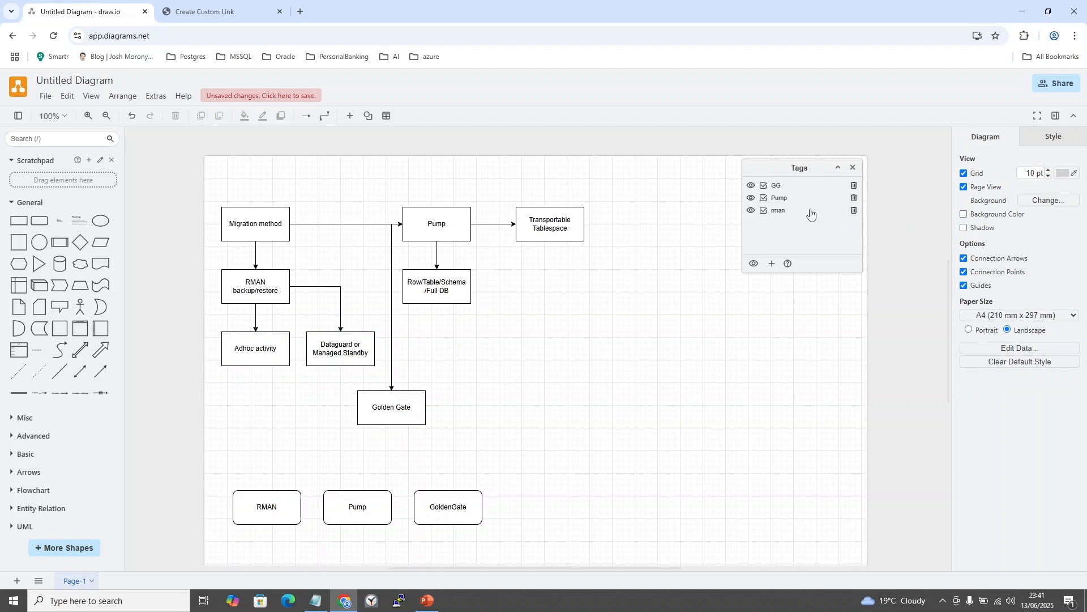
{"action": "left_click", "coordinate": [766, 211]}
{"action": "left_click", "coordinate": [766, 199]}
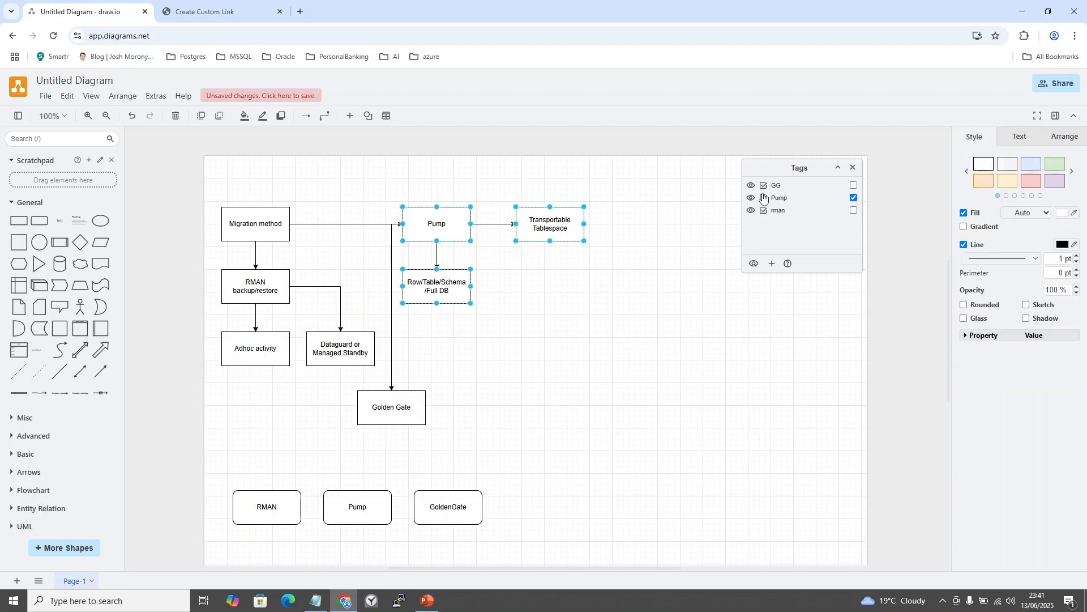
Replace the GG tag with rman on the RMAN backup/restore and Golden Gate boxes, and hide the Pump and GG tags.
{"action": "left_click", "coordinate": [765, 186]}
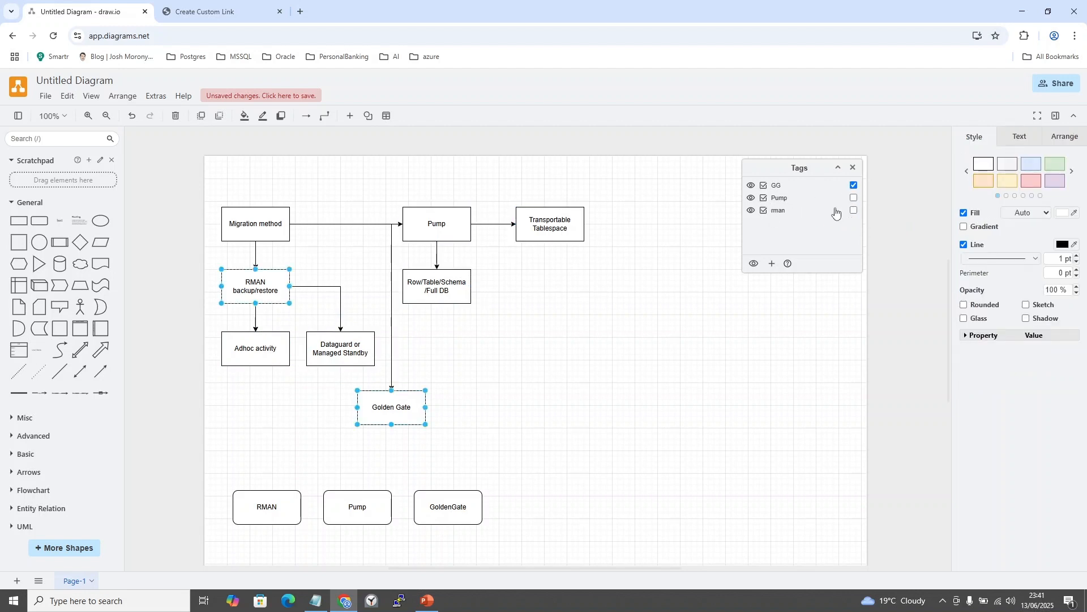
{"action": "left_click", "coordinate": [854, 211]}
{"action": "left_click", "coordinate": [854, 185]}
{"action": "left_click", "coordinate": [753, 198]}
{"action": "left_click", "coordinate": [751, 186]}
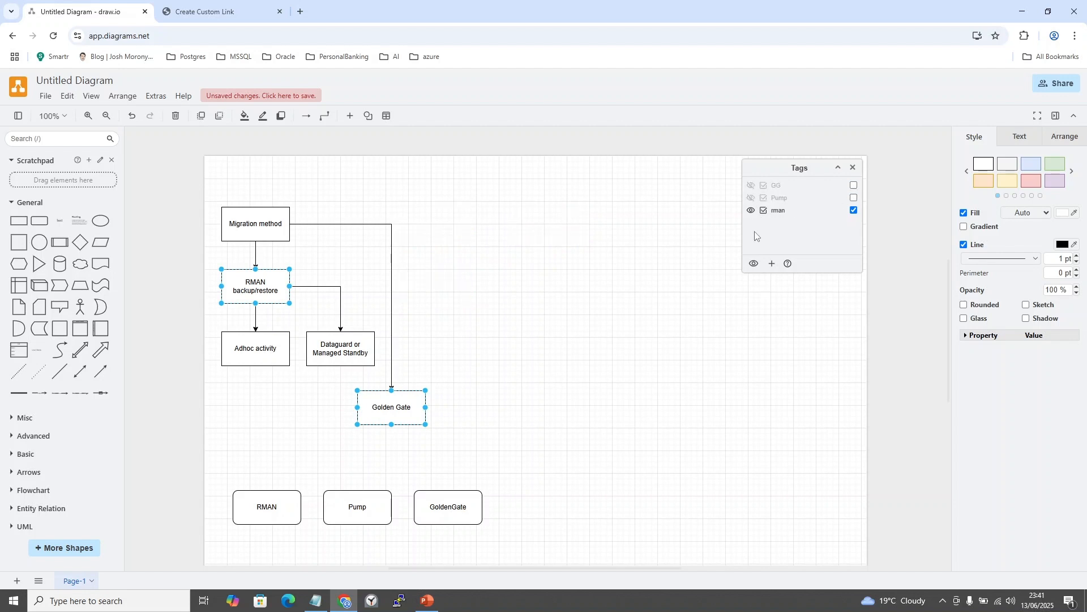
Assign the rman tag to the RMAN backup/restore, Adhoc activity and Dataguard or Managed Standby boxes together.
{"action": "left_click", "coordinate": [395, 403], "text": "shift"}
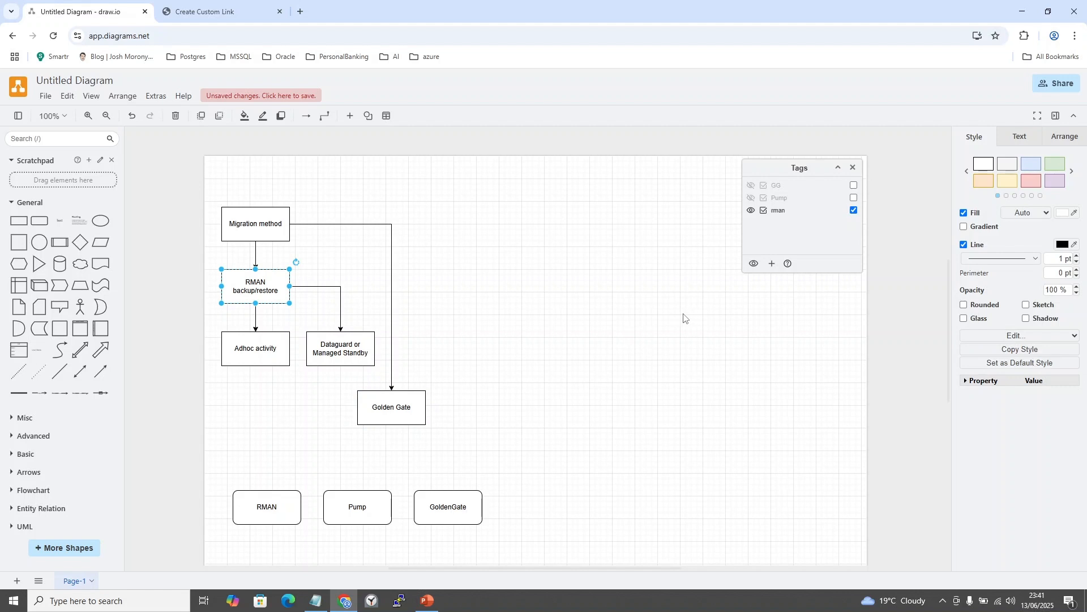
{"action": "left_click", "coordinate": [334, 347], "text": "shift"}
{"action": "left_click", "coordinate": [240, 347], "text": "shift"}
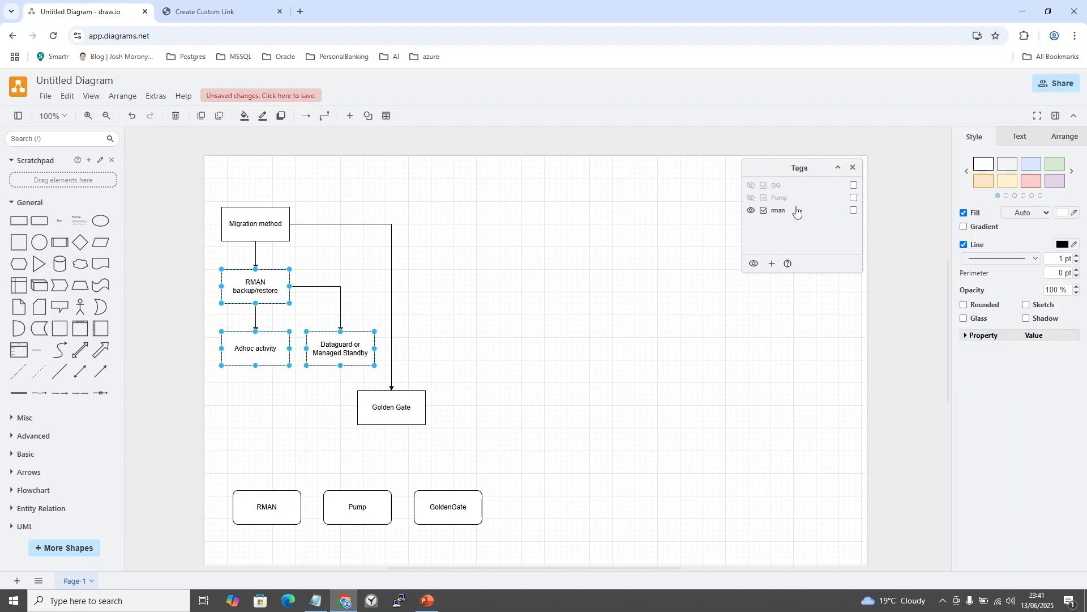
{"action": "left_click", "coordinate": [471, 331]}
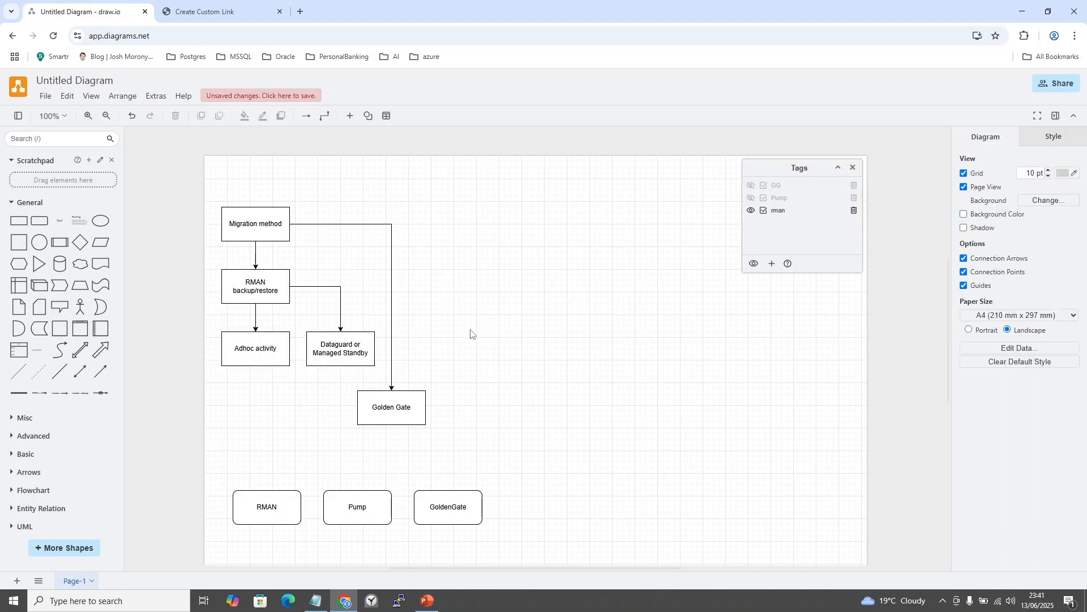
Test the rman tag's visibility and the GG-only view, and restore the visibility of all three tags.
{"action": "left_click", "coordinate": [751, 211]}
{"action": "left_click", "coordinate": [751, 211]}
{"action": "left_click", "coordinate": [780, 189]}
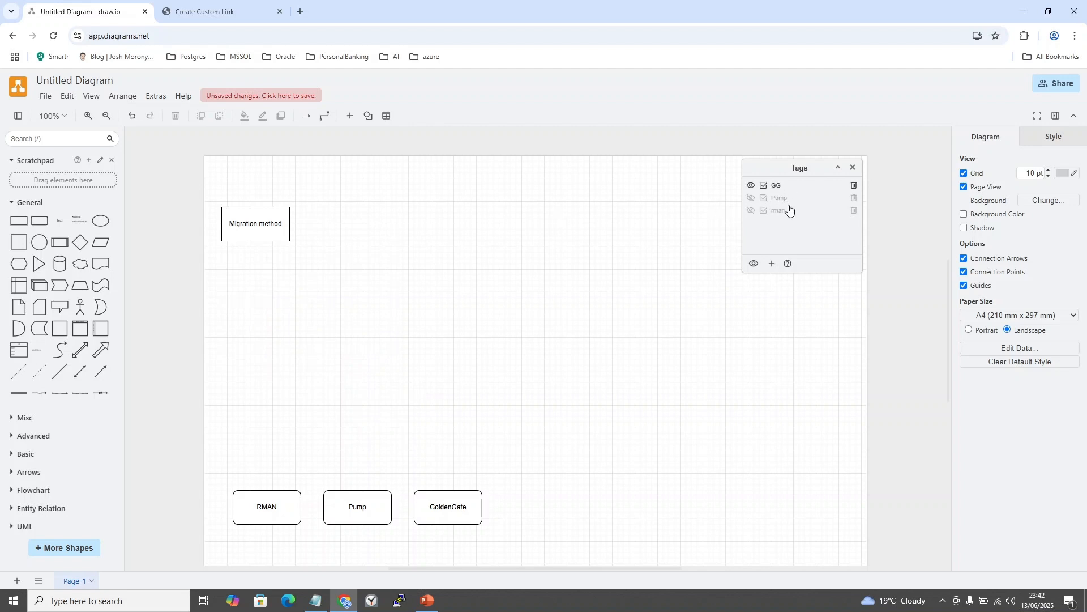
{"action": "left_click", "coordinate": [751, 211]}
{"action": "left_click", "coordinate": [751, 198]}
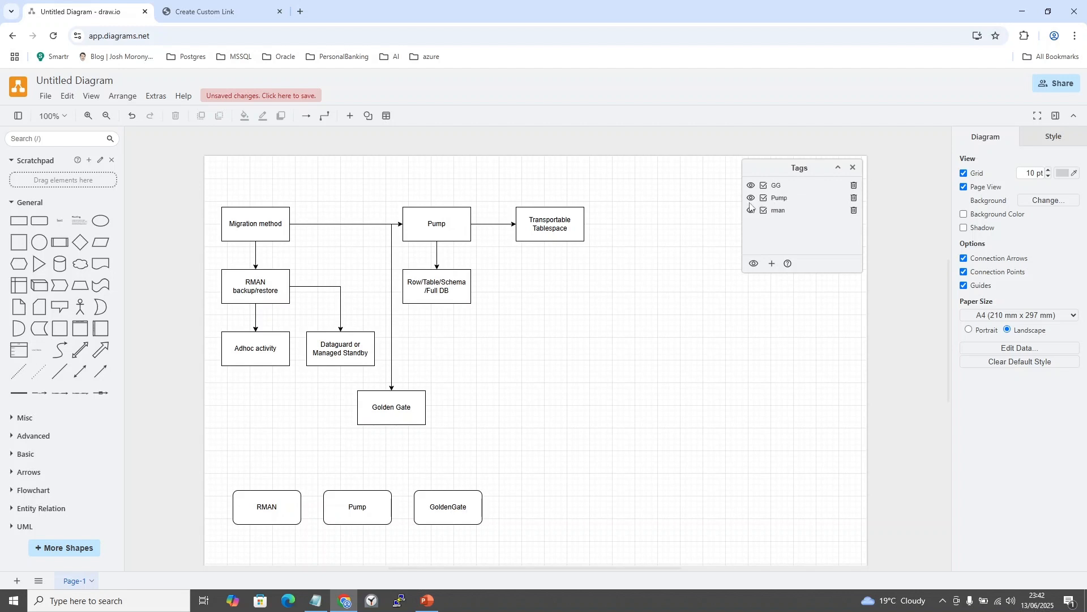
Replace the rman tag with the GG tag on the Golden Gate box.
{"action": "left_click", "coordinate": [411, 400]}
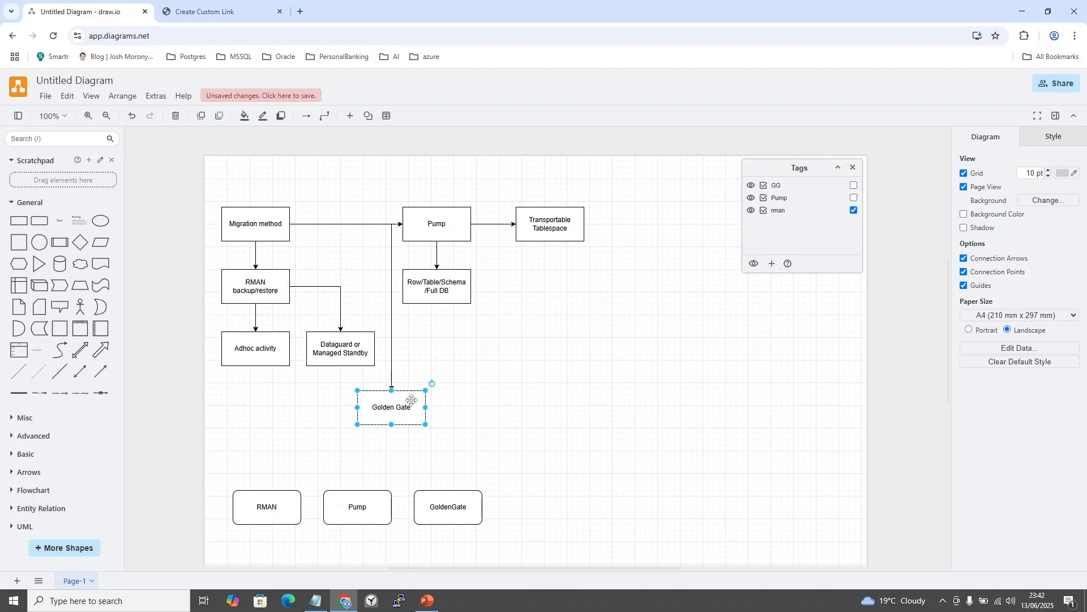
{"action": "left_click", "coordinate": [855, 210]}
{"action": "left_click", "coordinate": [855, 185]}
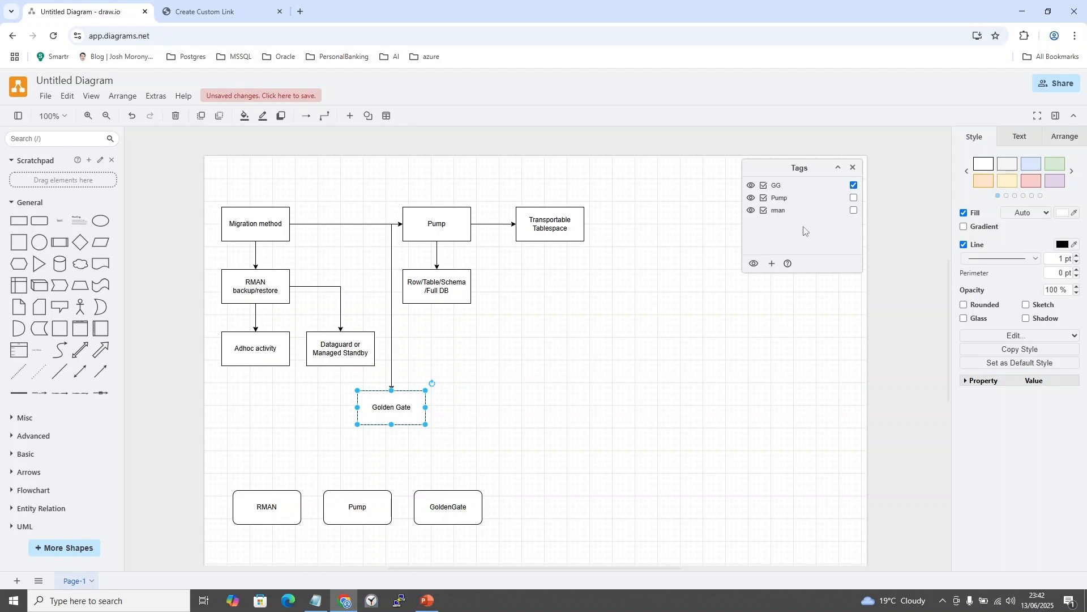
{"action": "left_click", "coordinate": [604, 345]}
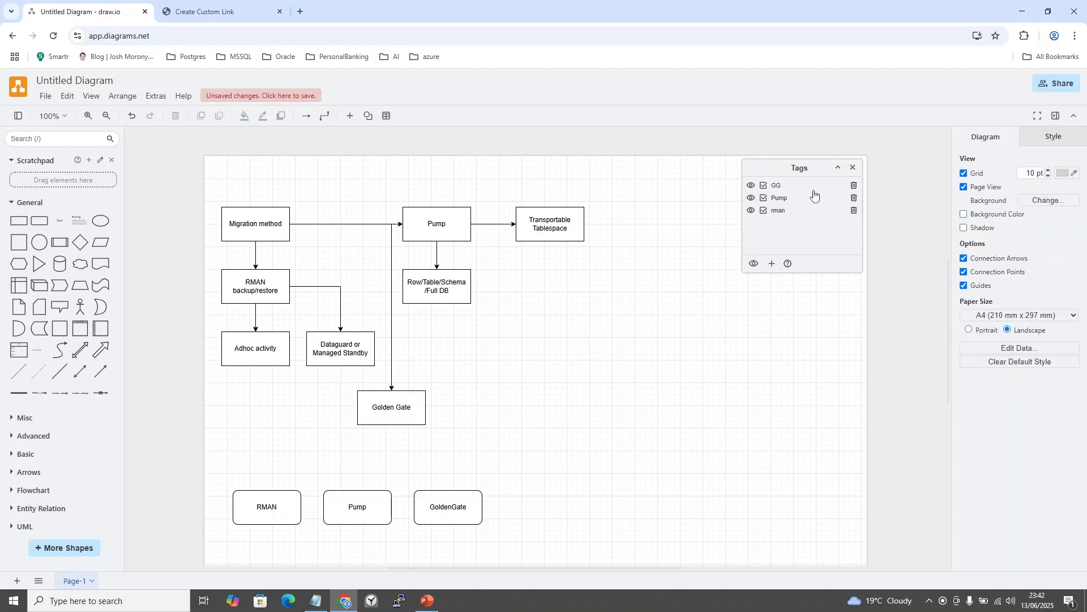
Test hiding the Pump and rman tags one at a time, and restore the visibility of all tags.
{"action": "left_click", "coordinate": [755, 191]}
{"action": "left_click", "coordinate": [754, 193]}
{"action": "left_click", "coordinate": [752, 198]}
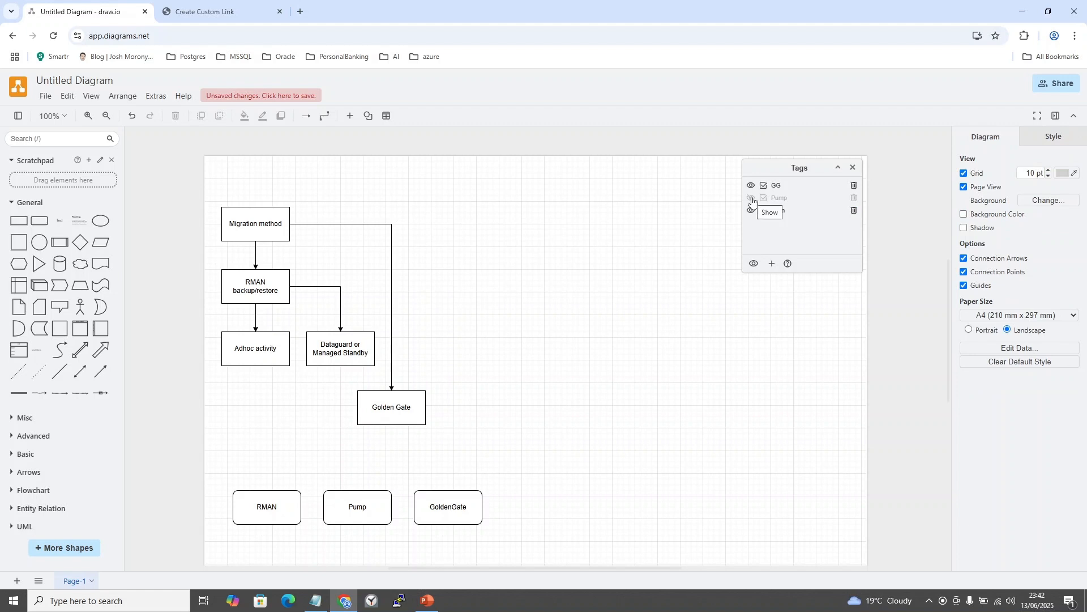
{"action": "left_click", "coordinate": [751, 200]}
{"action": "left_click", "coordinate": [752, 211]}
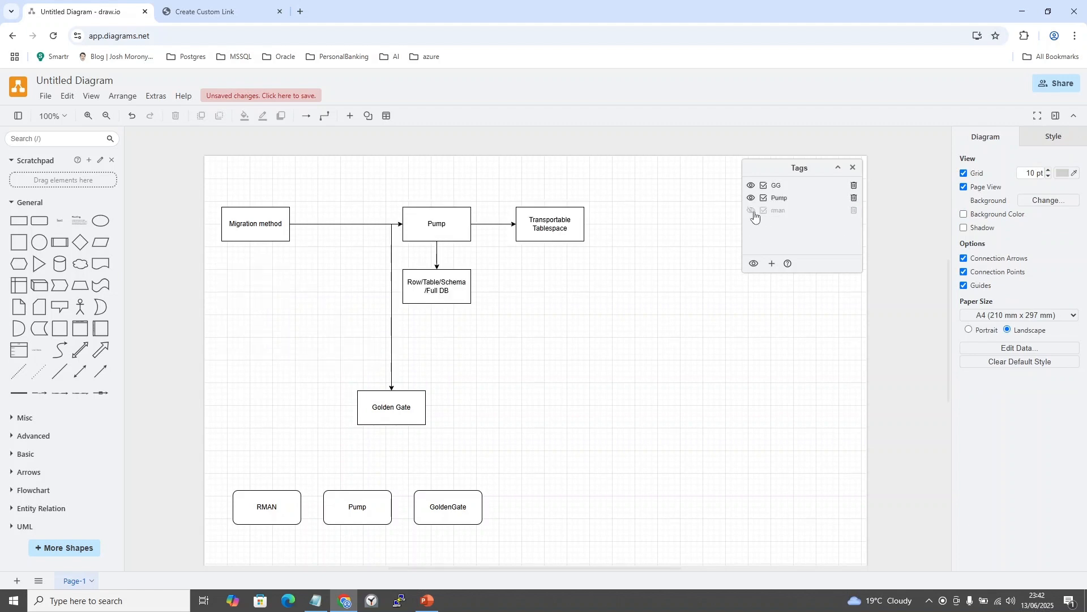
{"action": "left_click", "coordinate": [752, 211]}
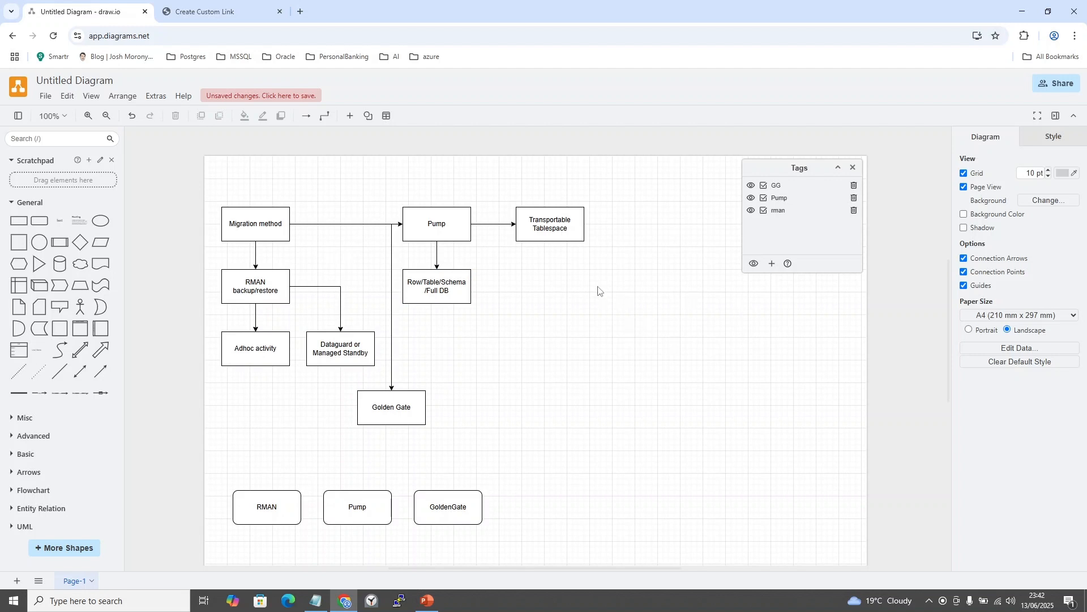
Publish the diagram in presentation mode to preview it, and return to the diagram editor.
{"action": "left_click", "coordinate": [43, 98]}
{"action": "mouse_move", "coordinate": [181, 279]}
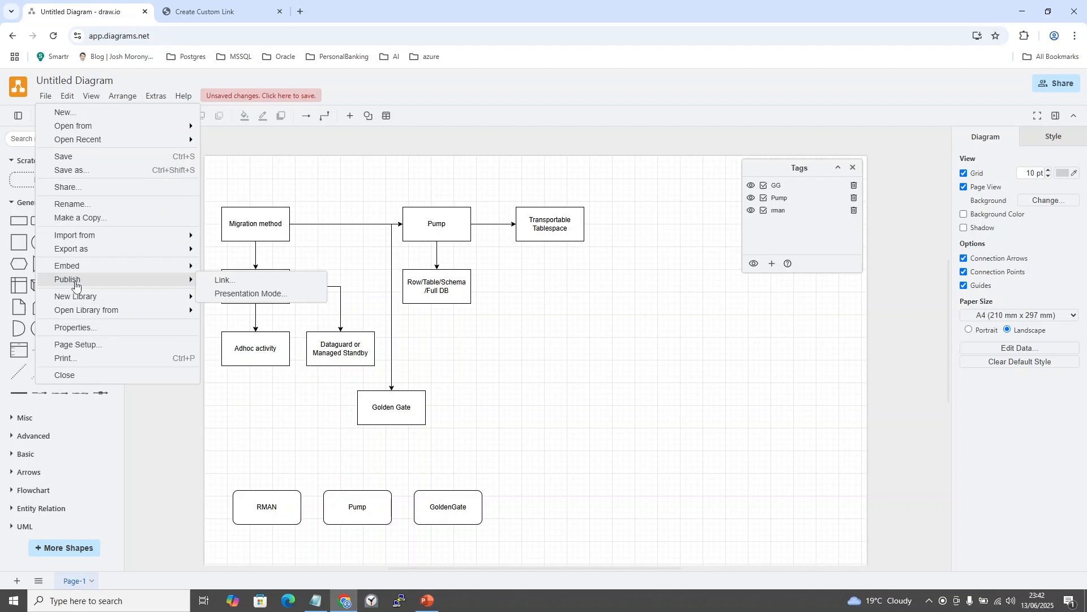
{"action": "left_click", "coordinate": [222, 294]}
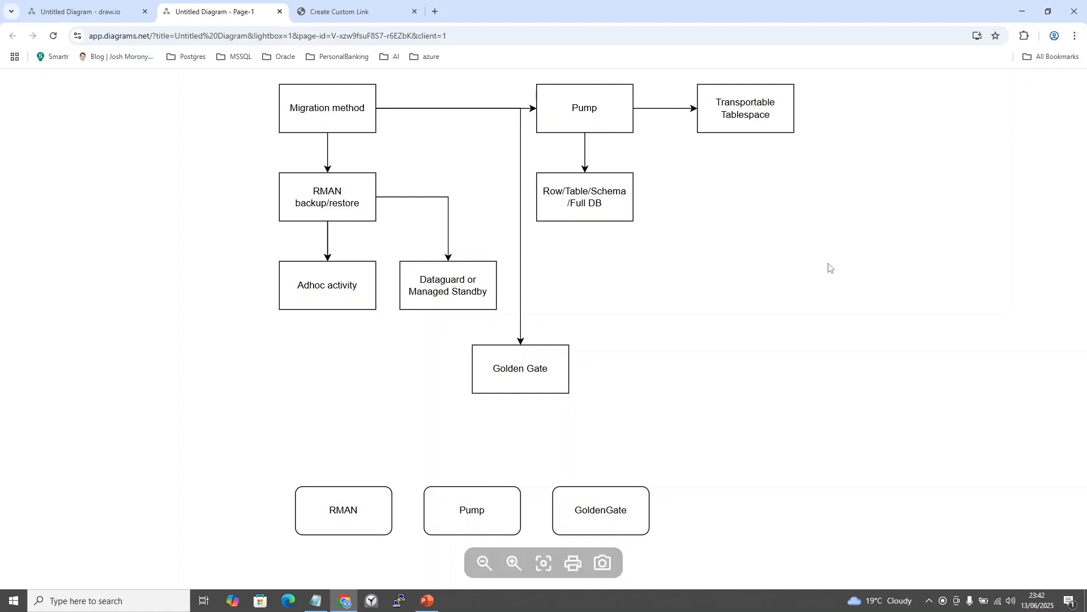
{"action": "left_click", "coordinate": [114, 13]}
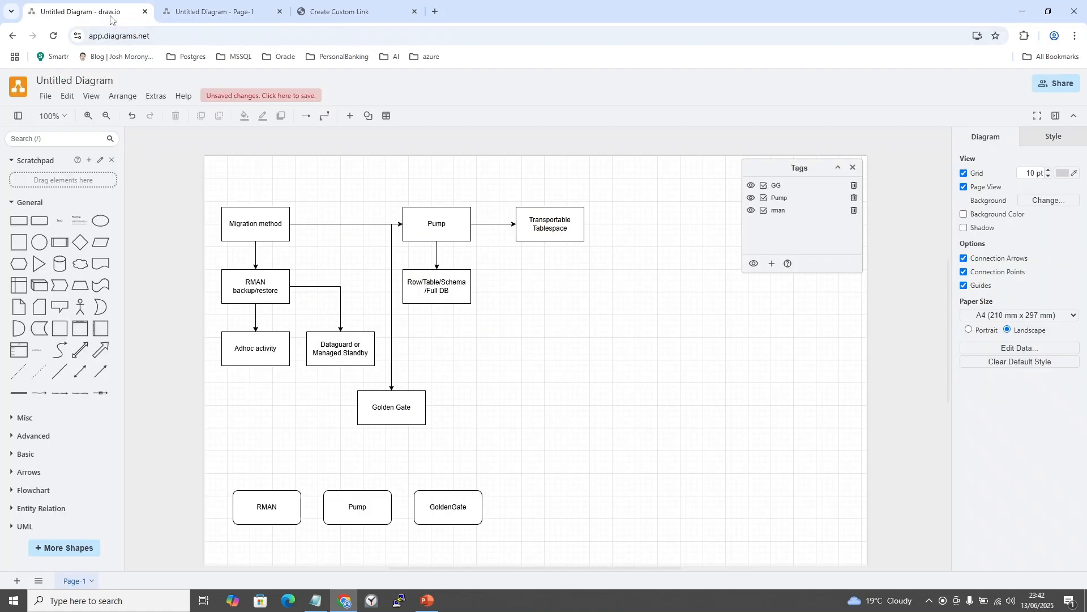
Switch to the Notepad notes and complete the step2 line with "create your diagram".
{"action": "left_click", "coordinate": [288, 501]}
{"action": "key", "text": "alt+Tab"}
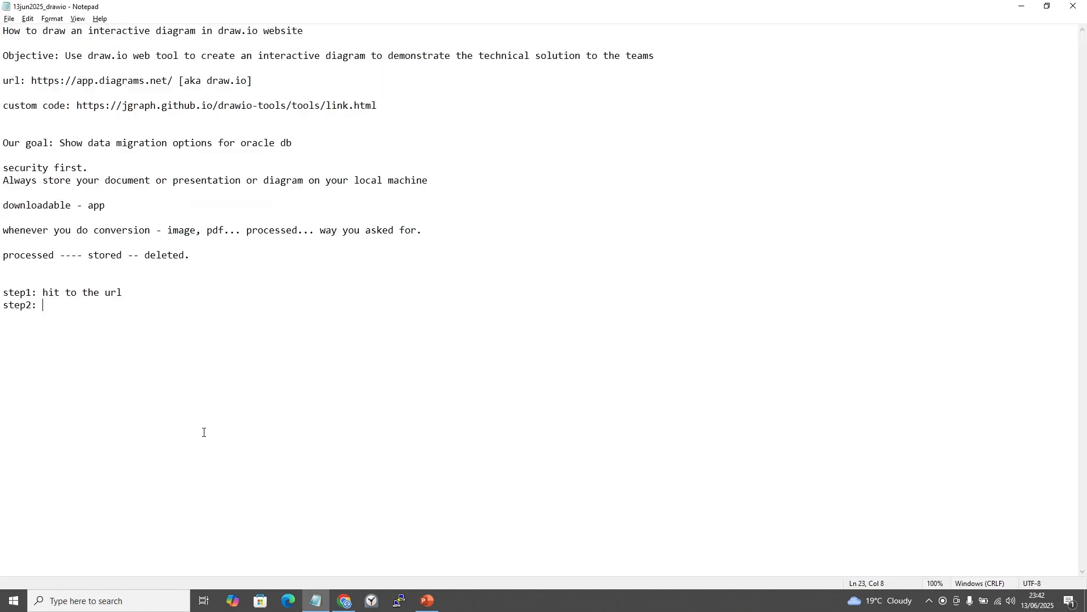
{"action": "type", "text": "create "}
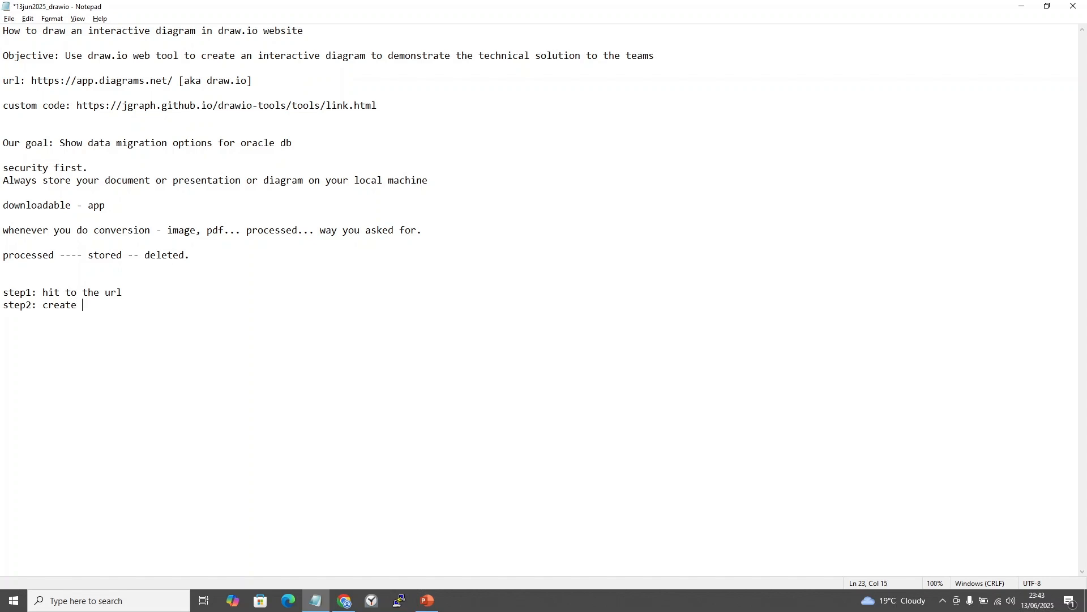
{"action": "type", "text": "your diagram"}
{"action": "key", "text": "Return"}
Add the line "step3: make it interactive by creation actions using custom links" to the notes and save the file.
{"action": "type", "text": "step"}
{"action": "key", "text": "BackSpace"}
{"action": "type", "text": "3"}
{"action": "key", "text": "BackSpace"}
{"action": "type", "text": "@ make it"}
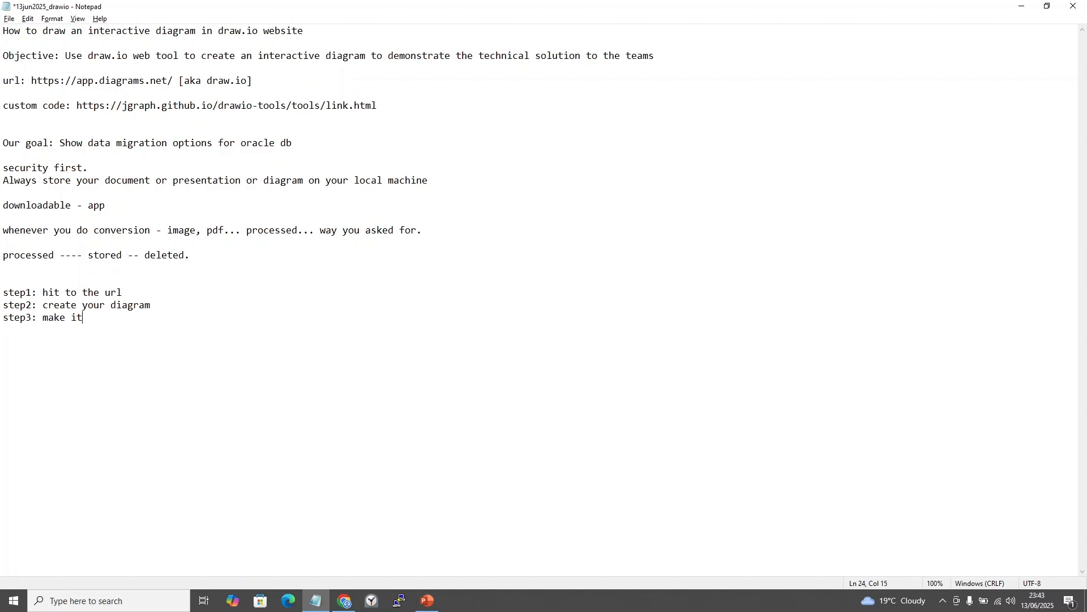
{"action": "type", "text": " interactive by creation cust"}
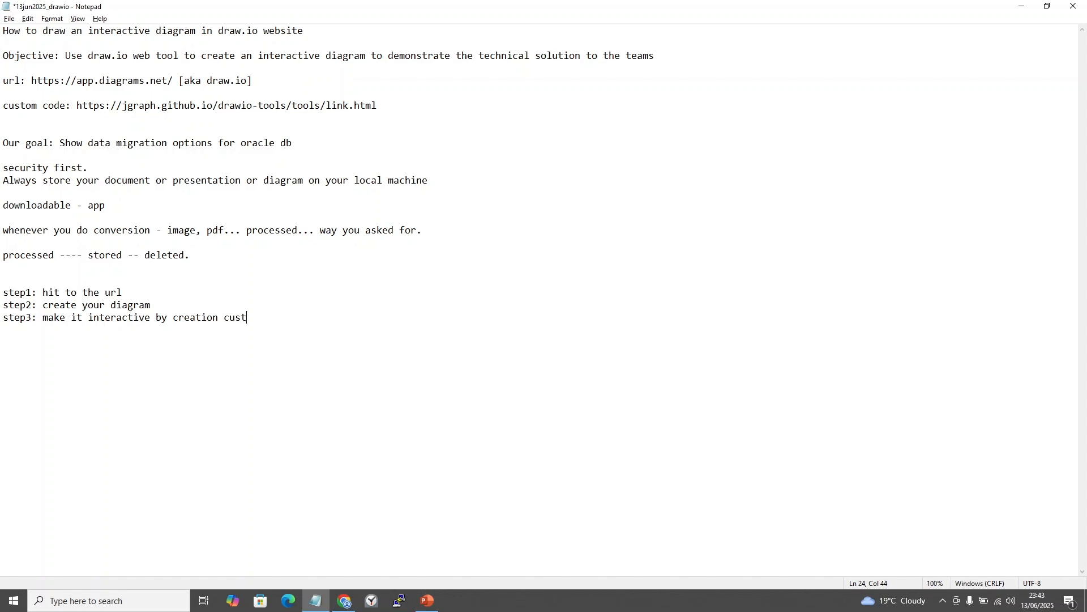
{"action": "type", "text": "omer"}
{"action": "key", "text": "BackSpace"}
{"action": "key", "text": "BackSpace"}
{"action": "key", "text": "BackSpace"}
{"action": "key", "text": "BackSpace"}
{"action": "key", "text": "BackSpace"}
{"action": "key", "text": "BackSpace"}
{"action": "key", "text": "BackSpace"}
{"action": "key", "text": "BackSpace"}
{"action": "type", "text": "actions o"}
{"action": "type", "text": "r cust"}
{"action": "key", "text": "BackSpace"}
{"action": "key", "text": "BackSpace"}
{"action": "key", "text": "BackSpace"}
{"action": "key", "text": "BackSpace"}
{"action": "key", "text": "BackSpace"}
{"action": "key", "text": "BackSpace"}
{"action": "type", "text": "using custom links"}
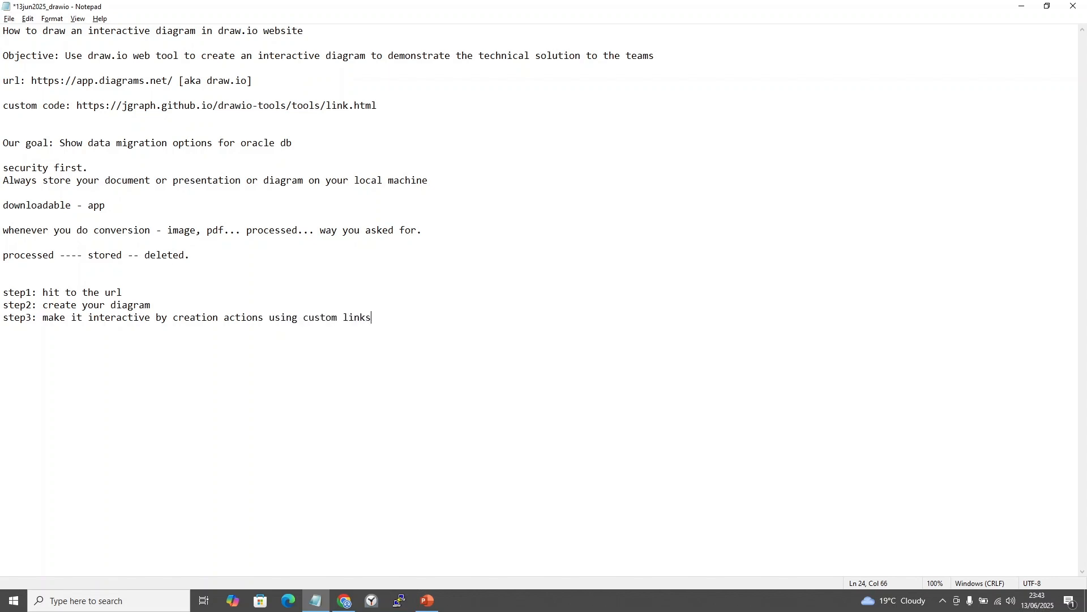
{"action": "key", "text": "ctrl+s"}
Switch to the browser, open the rounded RMAN box's link editor, and check the Create Custom Link page against the custom code URL in the notes.
{"action": "key", "text": "alt+Tab"}
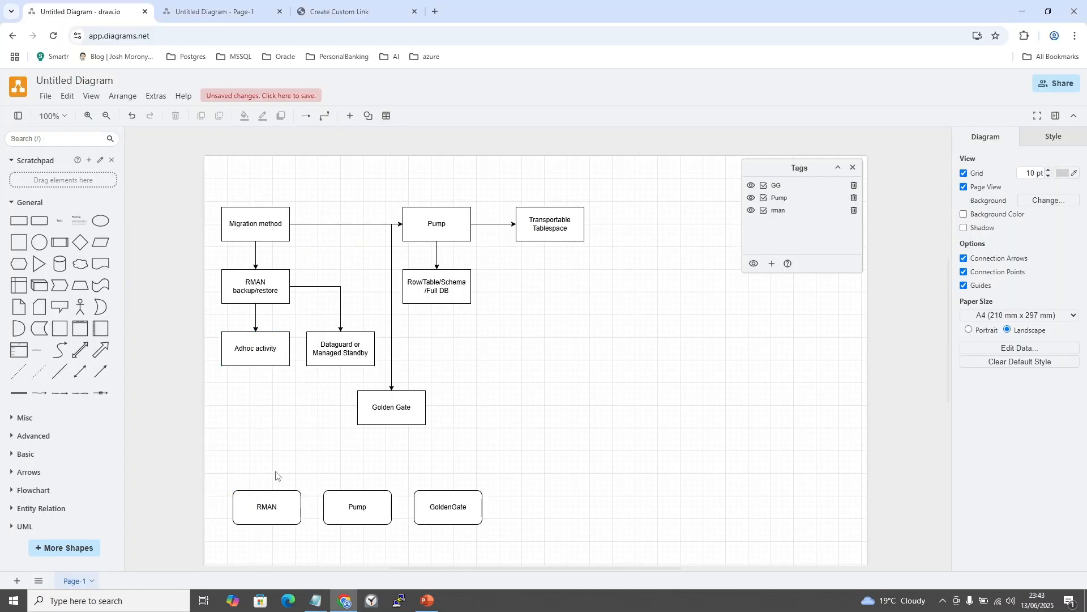
{"action": "left_click", "coordinate": [268, 497]}
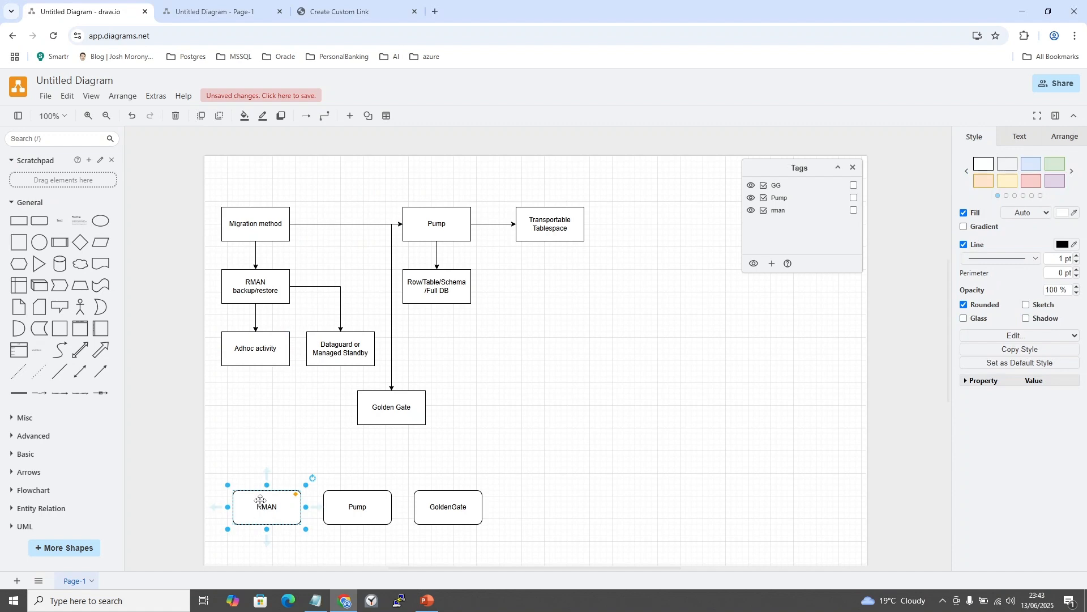
{"action": "right_click", "coordinate": [261, 500]}
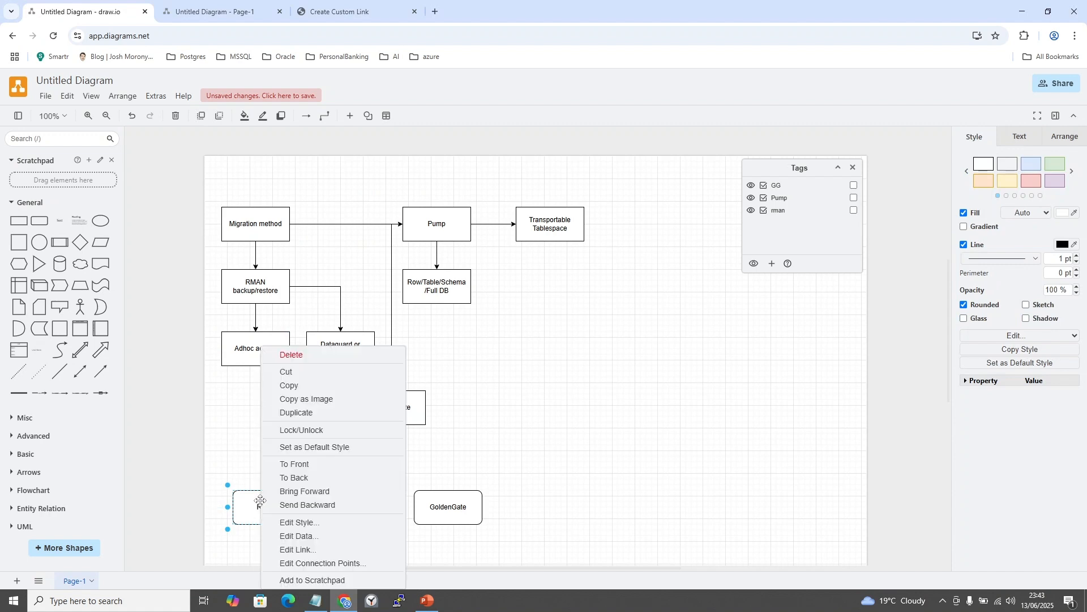
{"action": "left_click", "coordinate": [292, 549]}
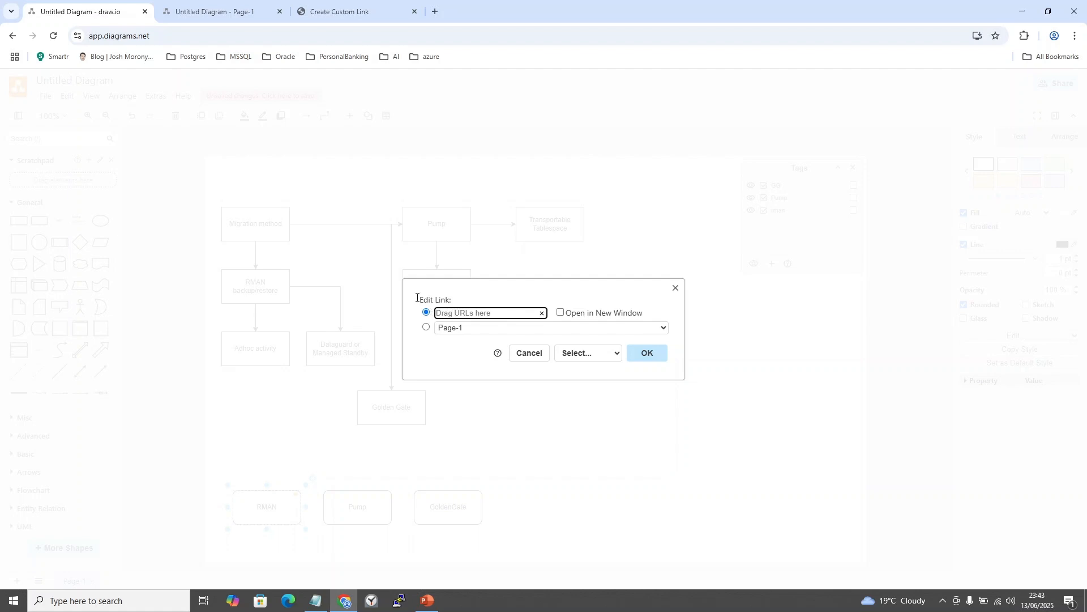
{"action": "left_click", "coordinate": [340, 12]}
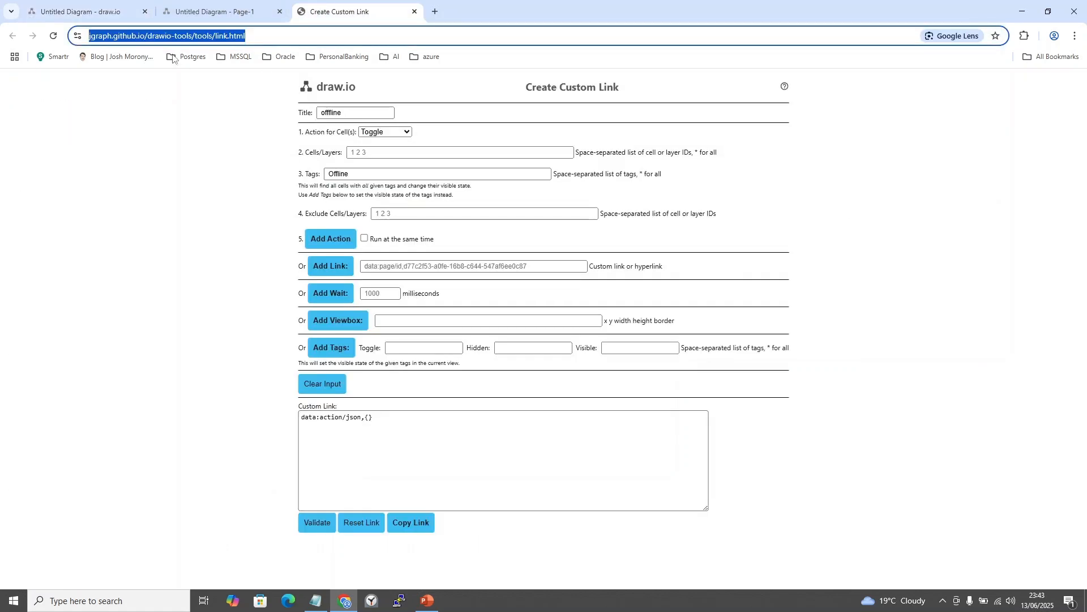
{"action": "left_click", "coordinate": [177, 179]}
{"action": "key", "text": "alt+Tab"}
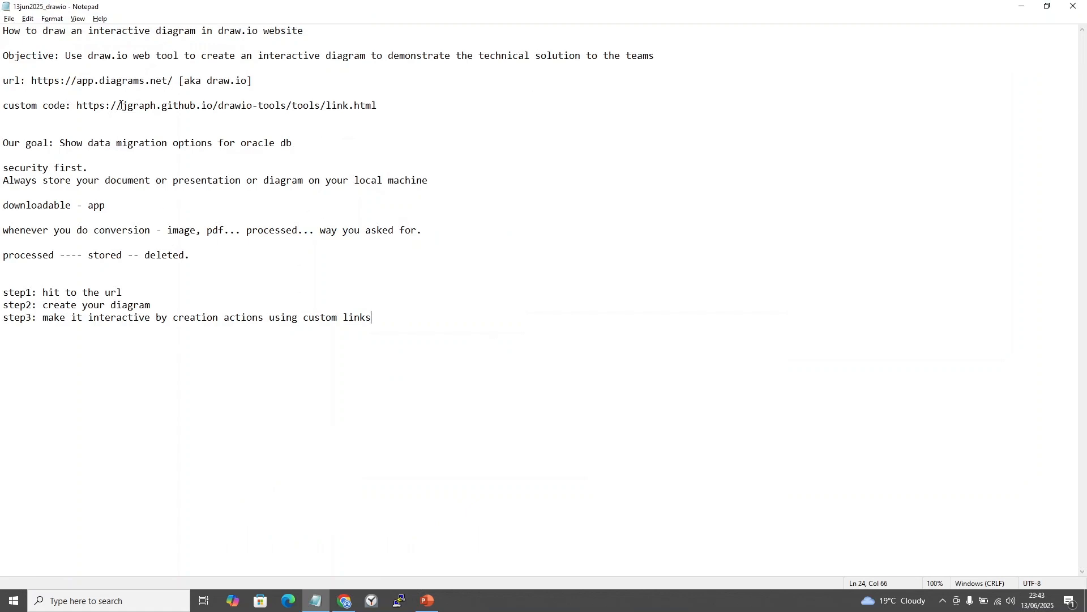
{"action": "key", "text": "alt+Tab"}
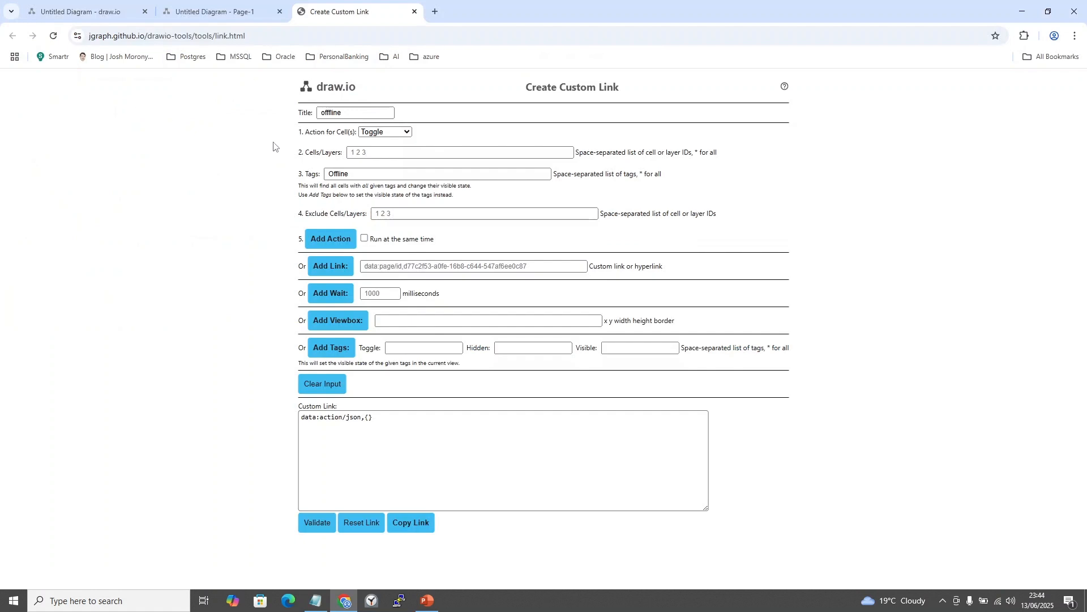
Set the custom link's title to rman and its cell action to Toggle.
{"action": "left_click", "coordinate": [336, 117]}
{"action": "double_click", "coordinate": [340, 113]}
{"action": "type", "text": "rman"}
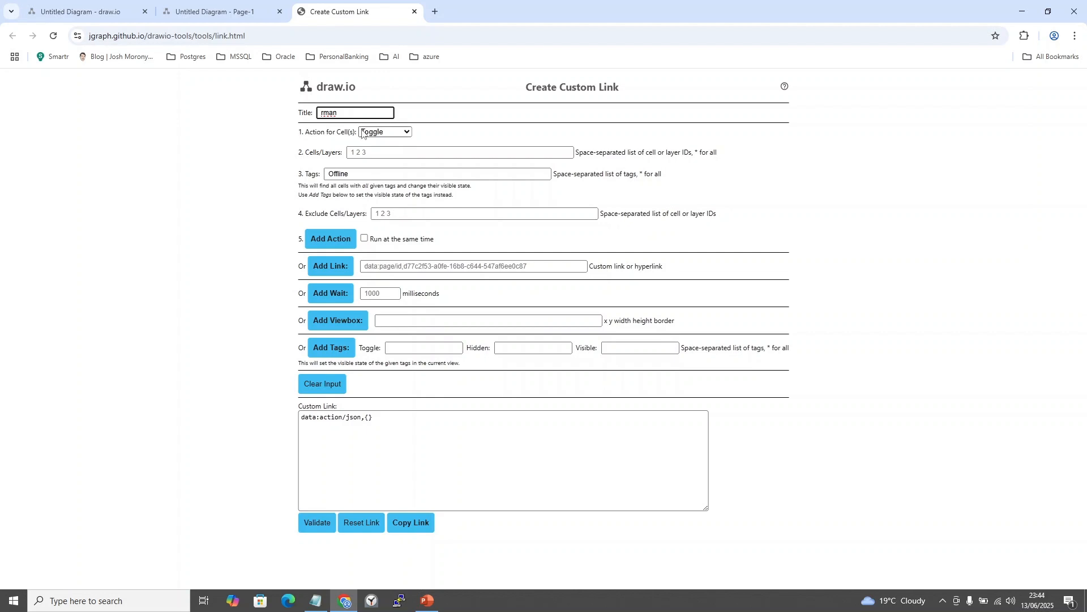
{"action": "left_click", "coordinate": [381, 134]}
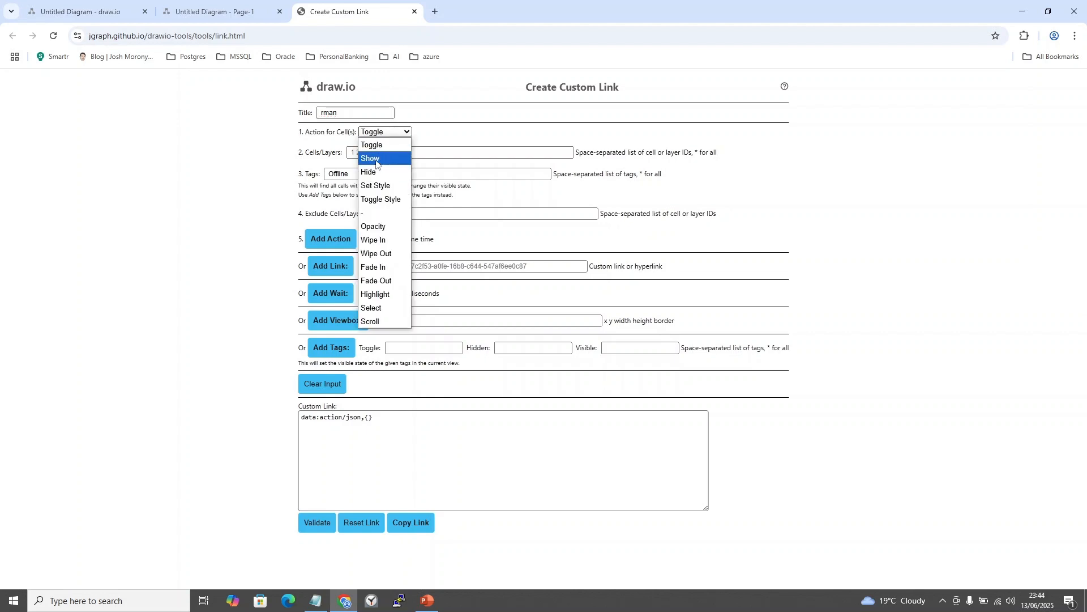
{"action": "left_click", "coordinate": [381, 149]}
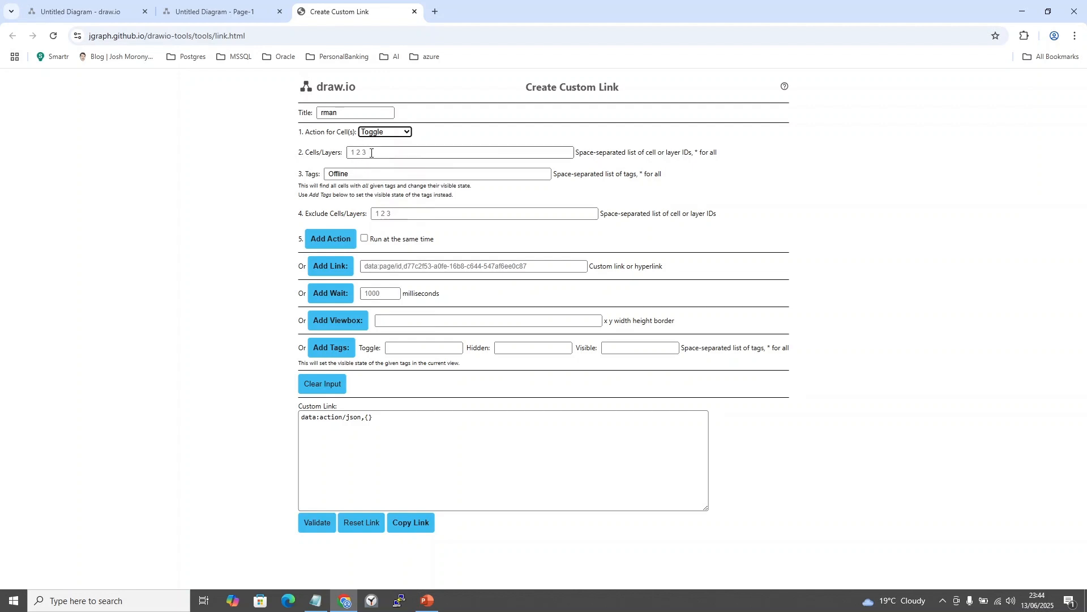
Check the tag name in the diagram, closing the open link editor, and set the custom link's tag to rman.
{"action": "double_click", "coordinate": [334, 171]}
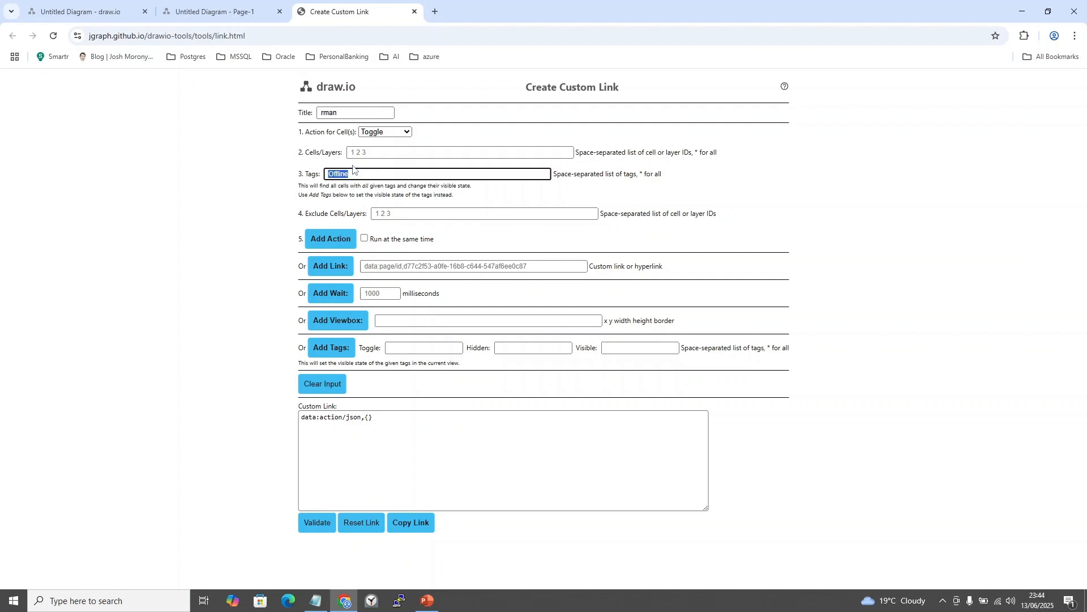
{"action": "key", "text": "alt"}
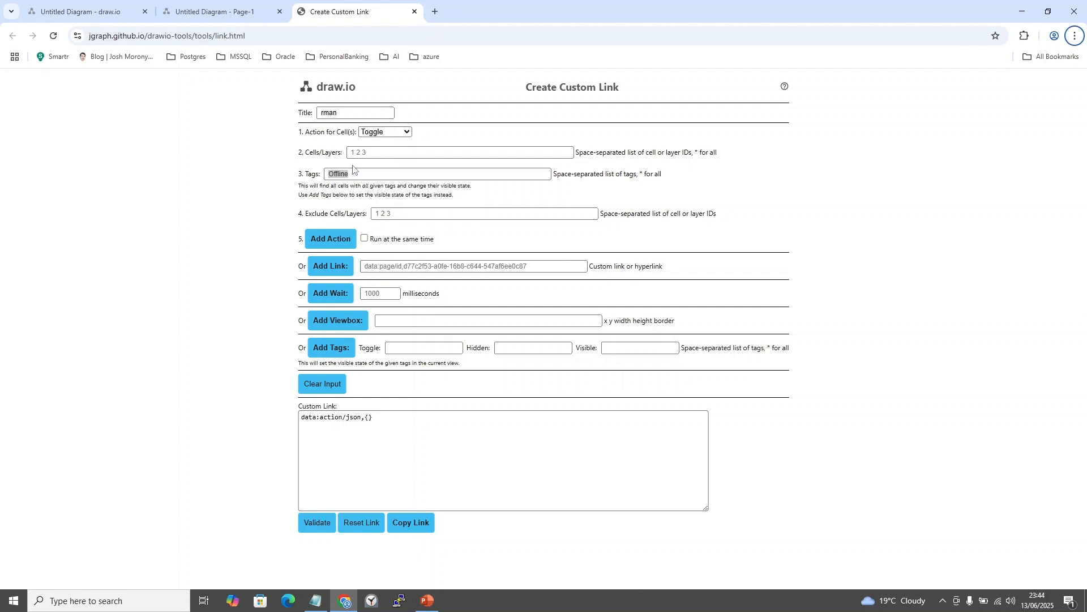
{"action": "left_click", "coordinate": [116, 11]}
{"action": "left_click", "coordinate": [675, 288]}
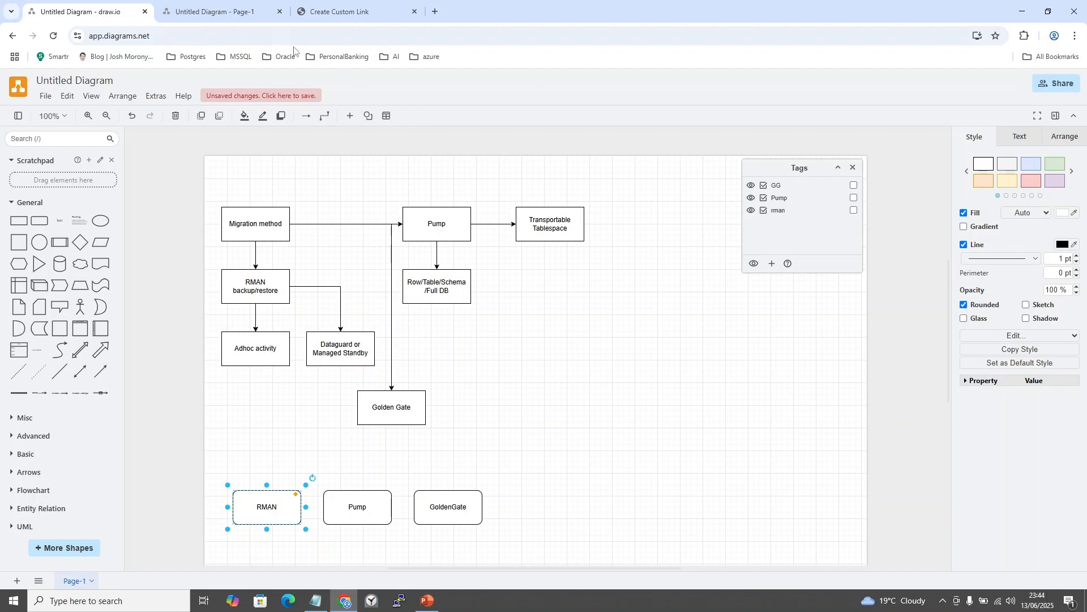
{"action": "left_click", "coordinate": [326, 12]}
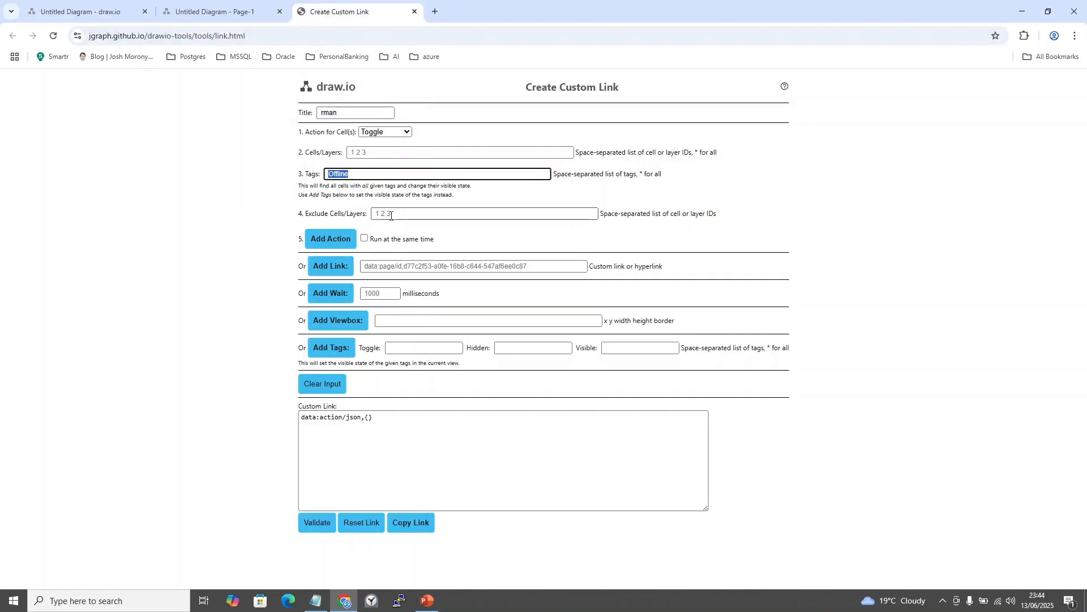
{"action": "type", "text": "rman"}
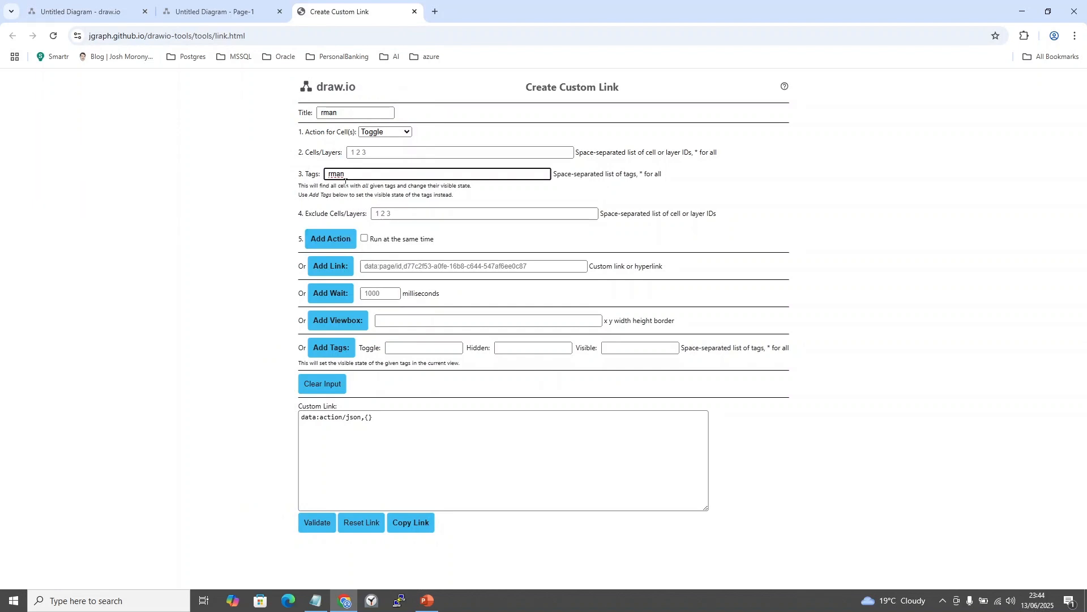
Add the rman toggle action to the custom link, validate the link and copy it.
{"action": "left_click", "coordinate": [339, 243]}
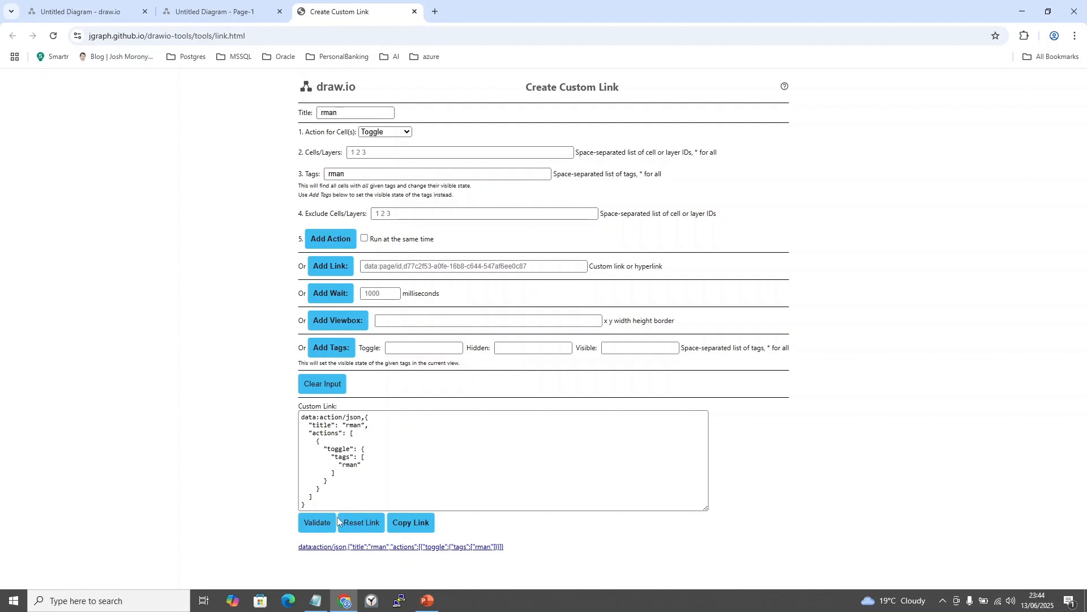
{"action": "left_click", "coordinate": [317, 522]}
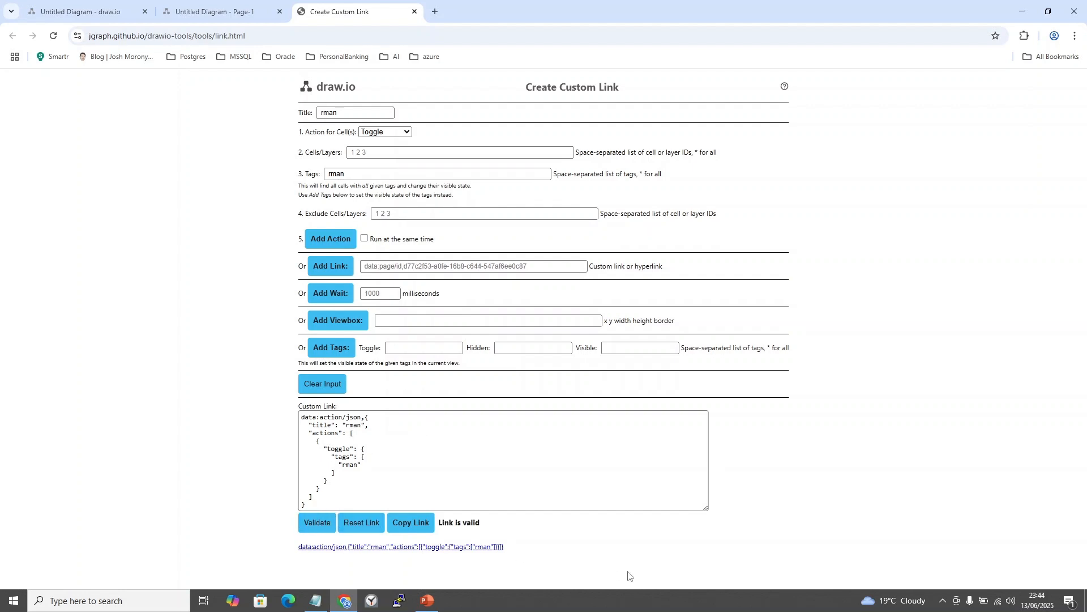
{"action": "left_click", "coordinate": [411, 522]}
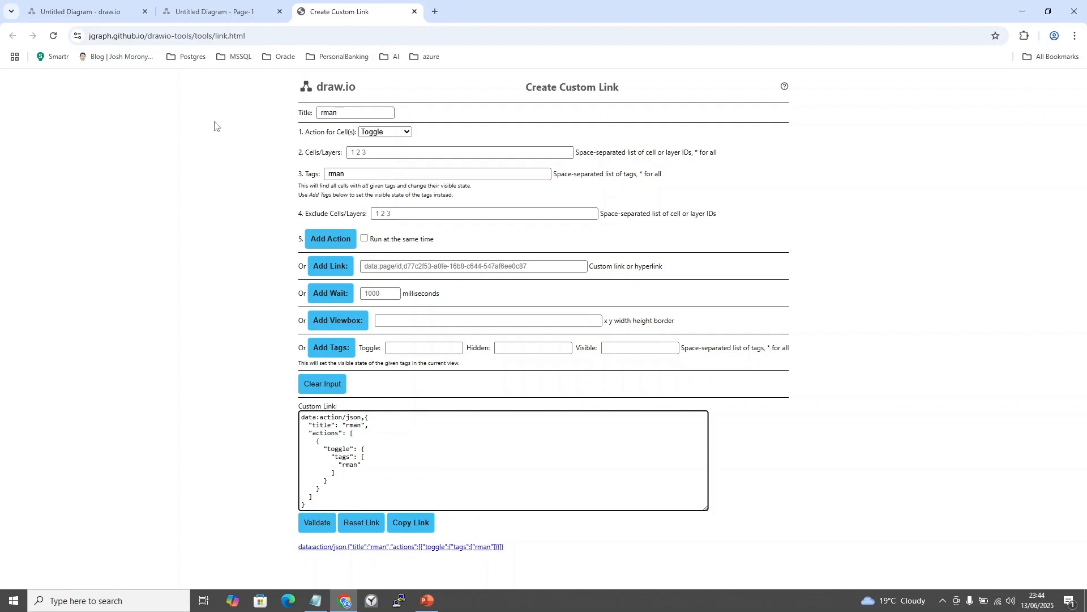
Paste the copied rman toggle link as the link of the rounded RMAN box in the diagram.
{"action": "left_click", "coordinate": [87, 11]}
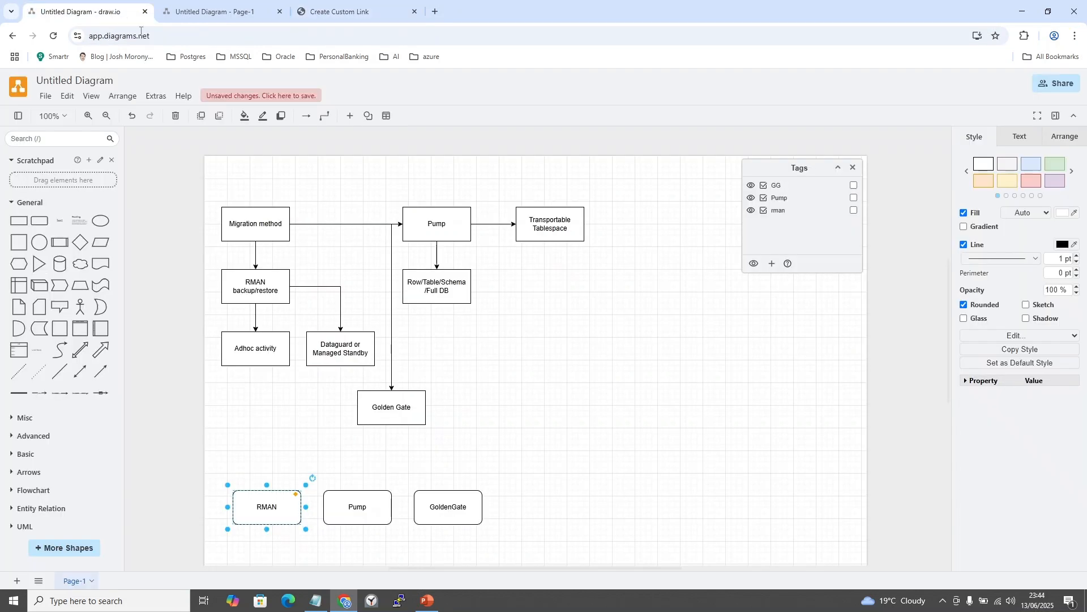
{"action": "right_click", "coordinate": [276, 509]}
{"action": "left_click", "coordinate": [317, 550]}
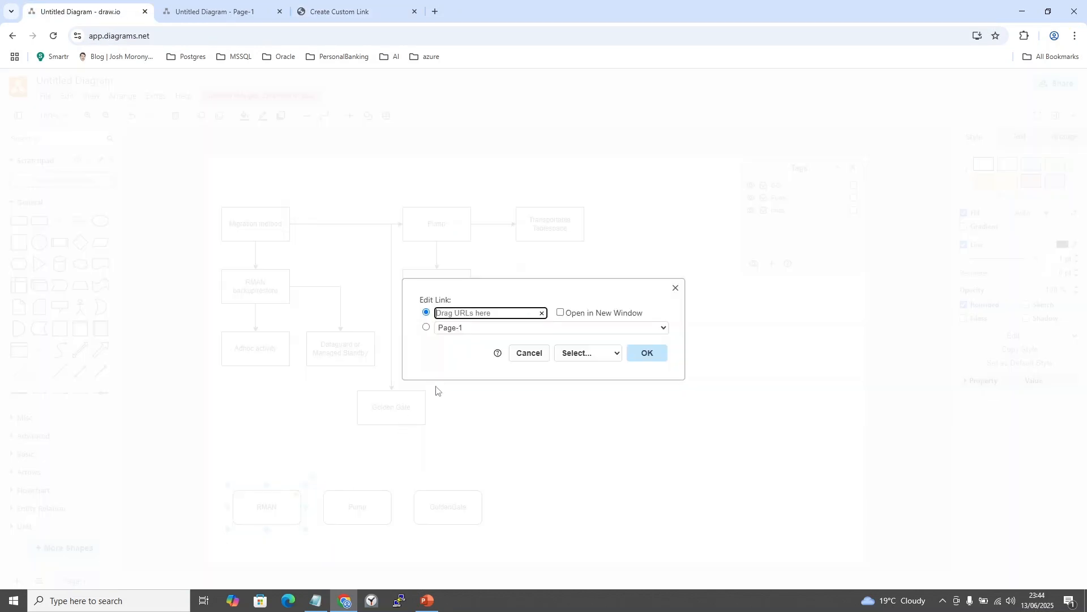
{"action": "key", "text": "ctrl+v"}
{"action": "left_click", "coordinate": [651, 366]}
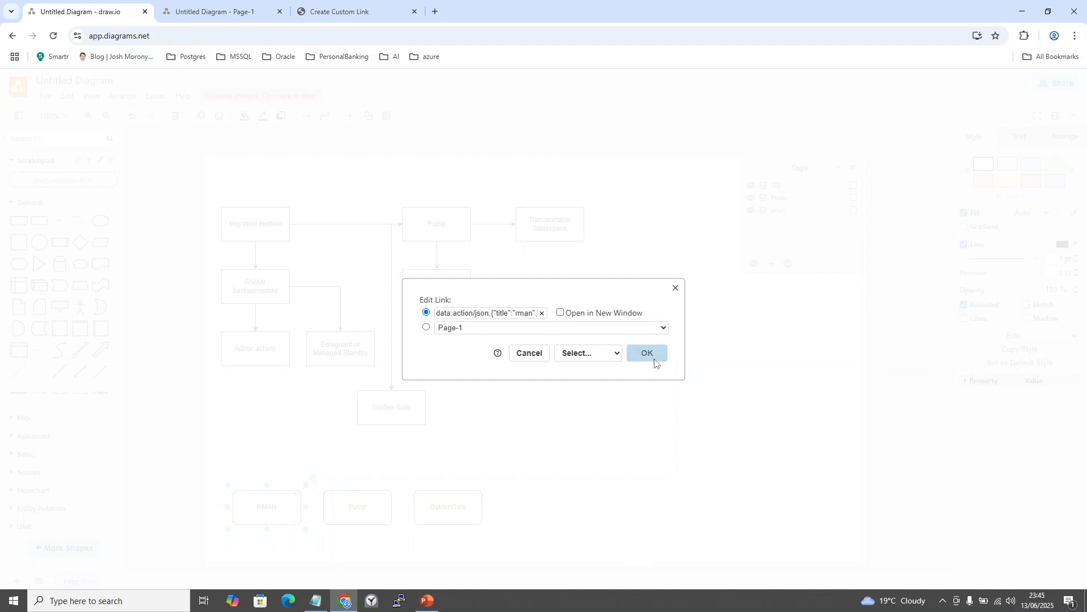
Test the rman link on the rounded RMAN box by toggling the RMAN branch off and on.
{"action": "left_click", "coordinate": [563, 425]}
{"action": "left_click", "coordinate": [273, 512]}
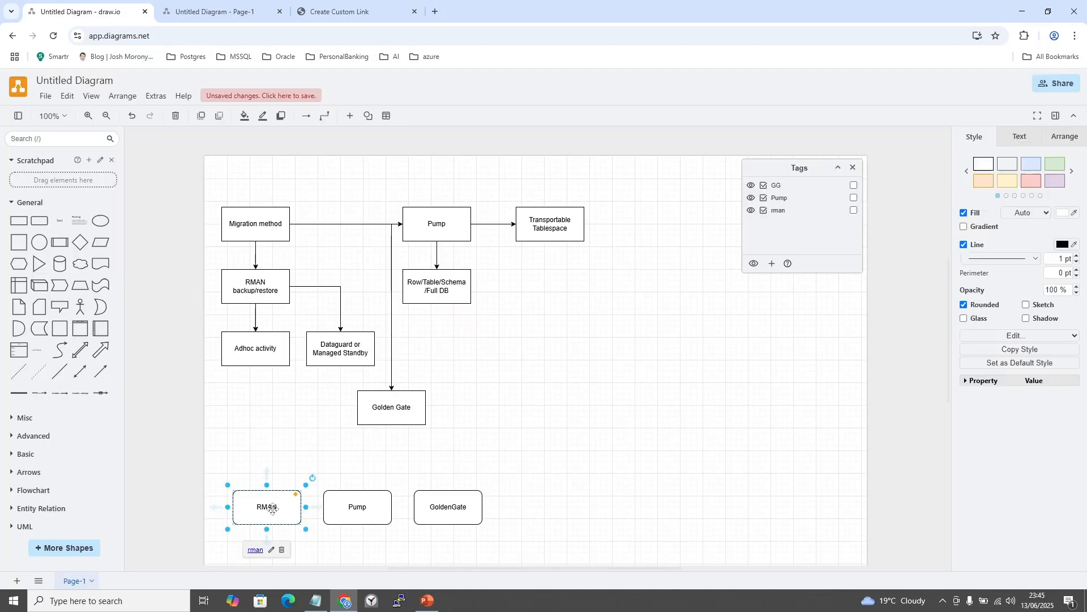
{"action": "left_click", "coordinate": [259, 550]}
{"action": "left_click", "coordinate": [256, 551]}
{"action": "left_click", "coordinate": [568, 393]}
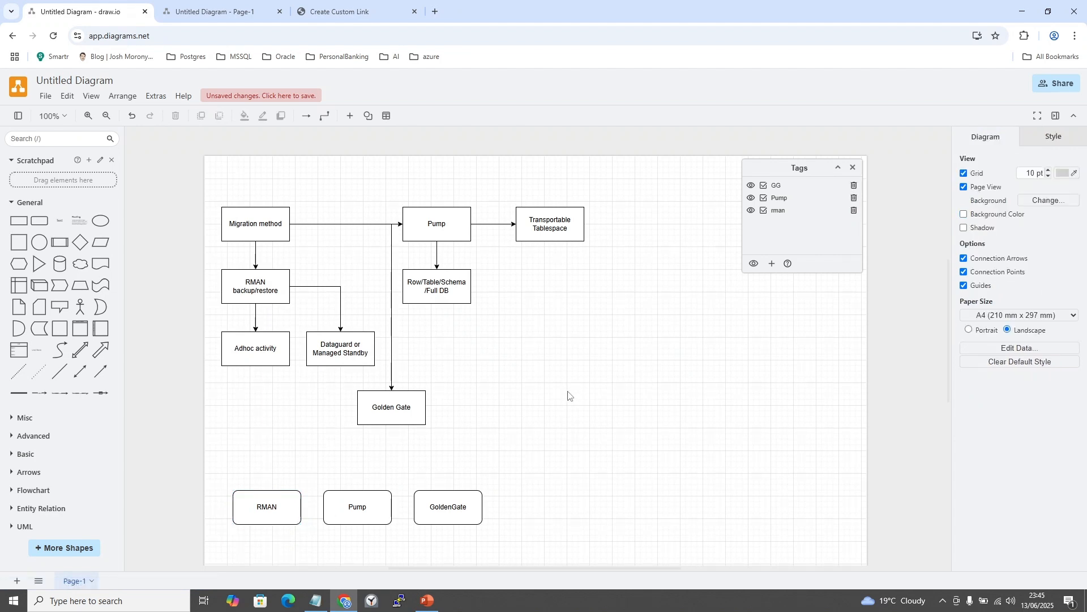
{"action": "key", "text": "ctrl+s"}
{"action": "key", "text": "Escape"}
Open the link editor for the rounded Pump box.
{"action": "left_click", "coordinate": [381, 508]}
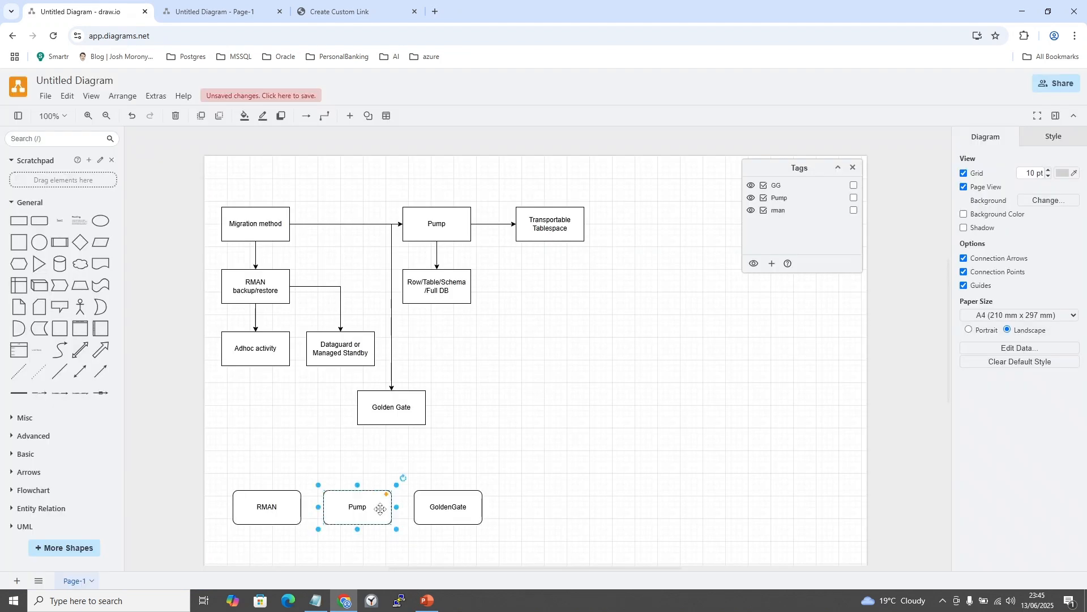
{"action": "right_click", "coordinate": [381, 508]}
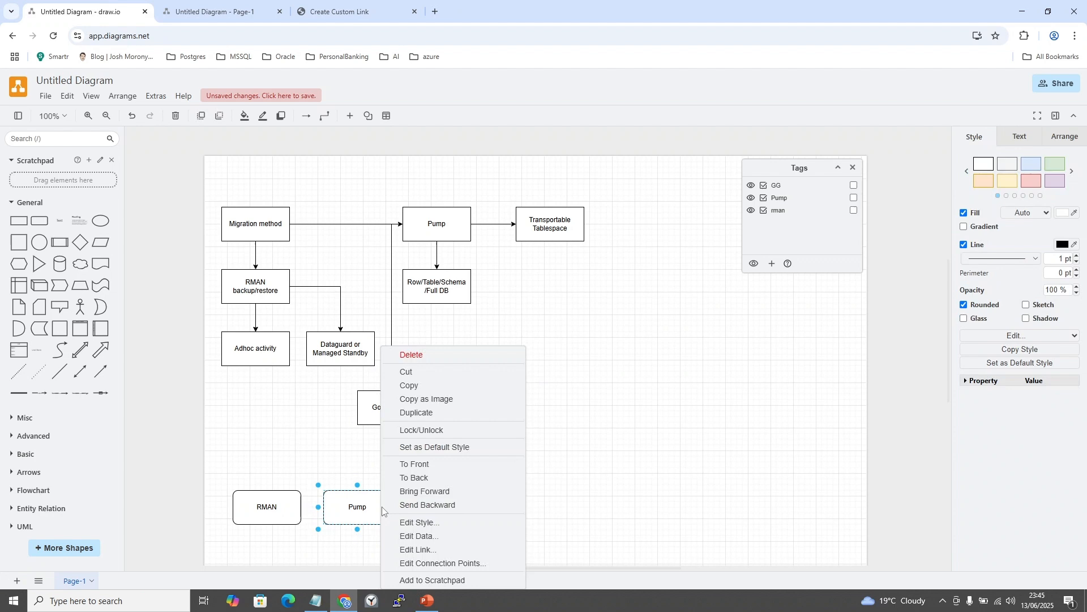
{"action": "left_click", "coordinate": [422, 547]}
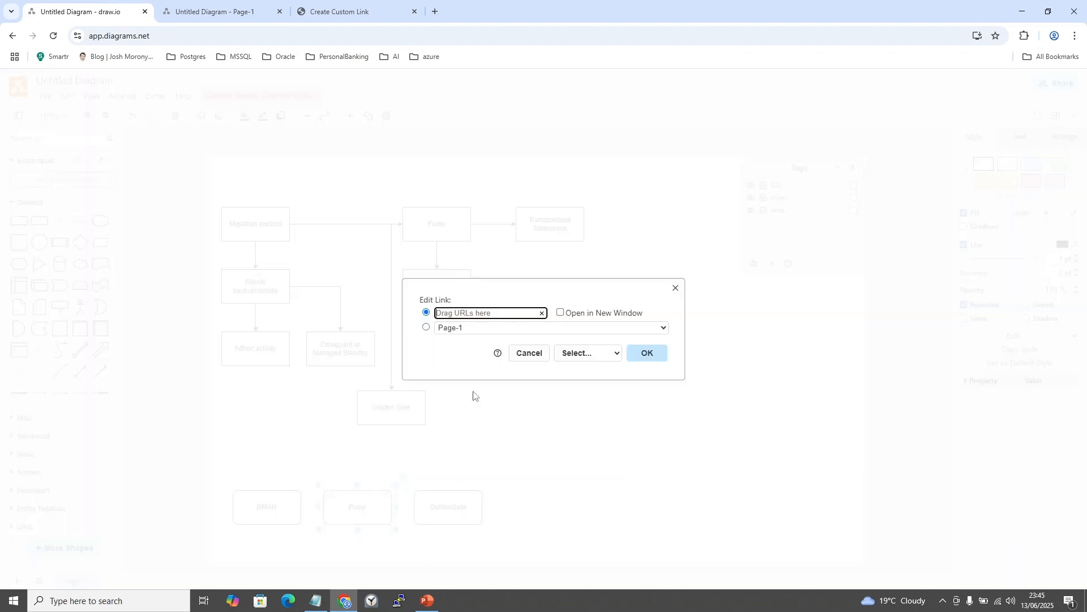
In the Create Custom Link tool, set the link's title to pump and its tag to Pump.
{"action": "left_click", "coordinate": [339, 12]}
{"action": "double_click", "coordinate": [331, 113]}
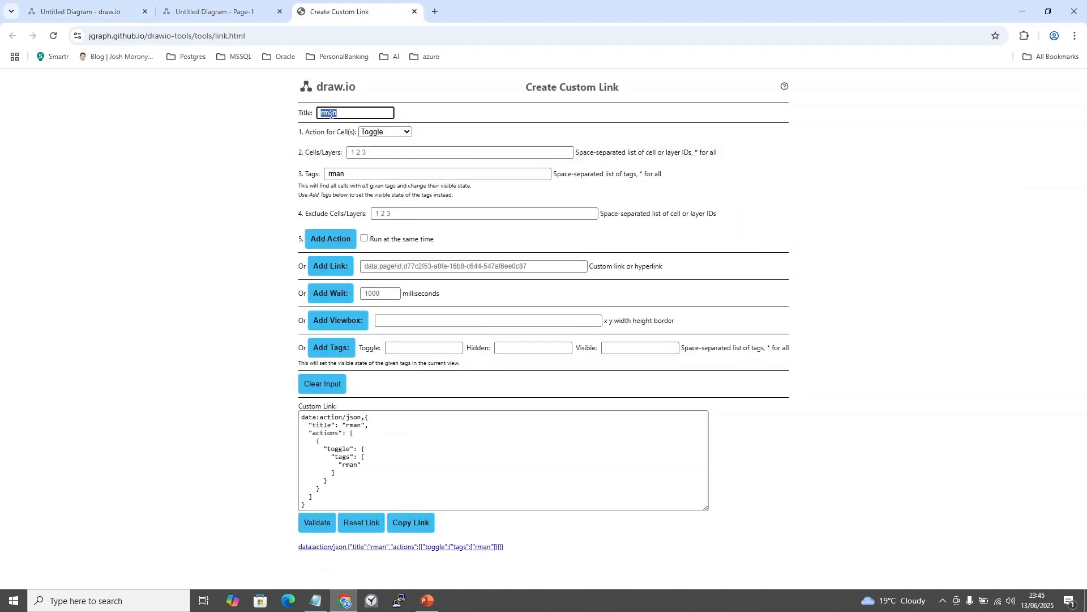
{"action": "type", "text": "pump"}
{"action": "left_click", "coordinate": [339, 175]}
{"action": "double_click", "coordinate": [340, 175]}
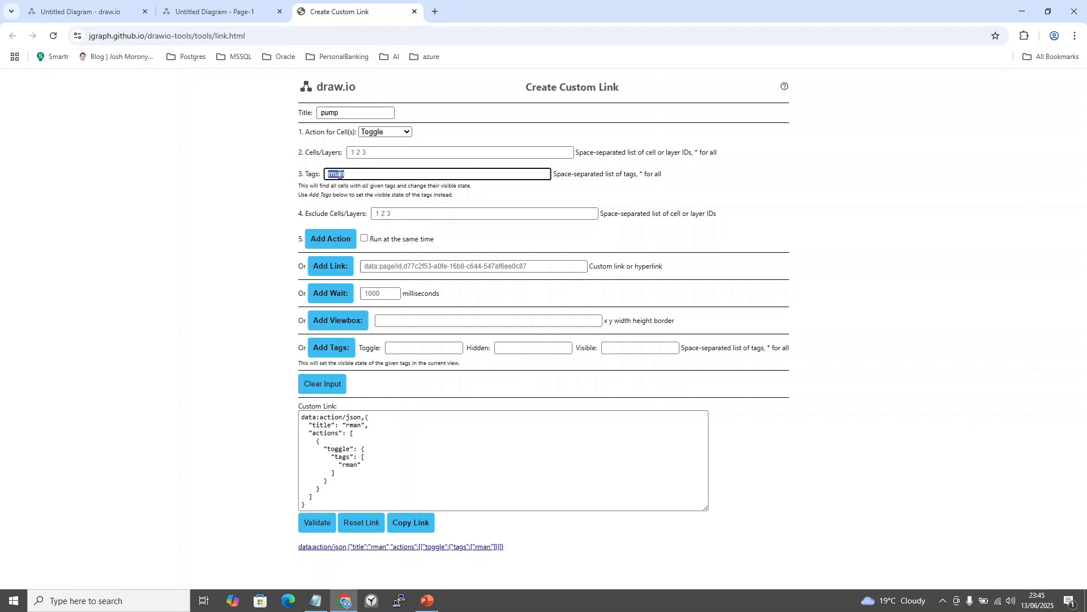
{"action": "type", "text": "Pump"}
Reset the generated custom link, add the Pump toggle action and copy the new link.
{"action": "left_click", "coordinate": [361, 523]}
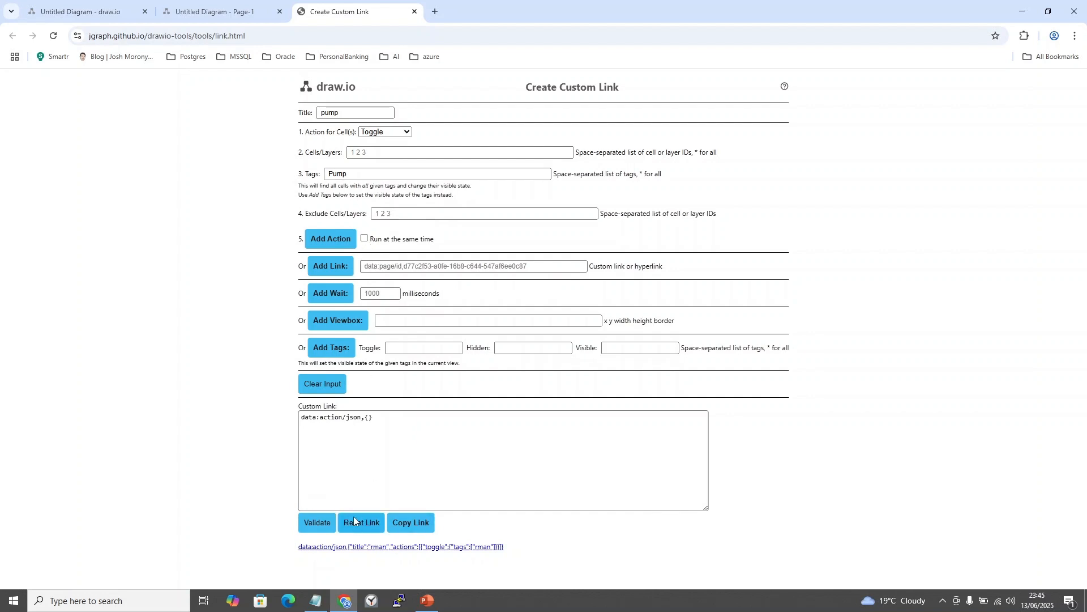
{"action": "left_click", "coordinate": [331, 238]}
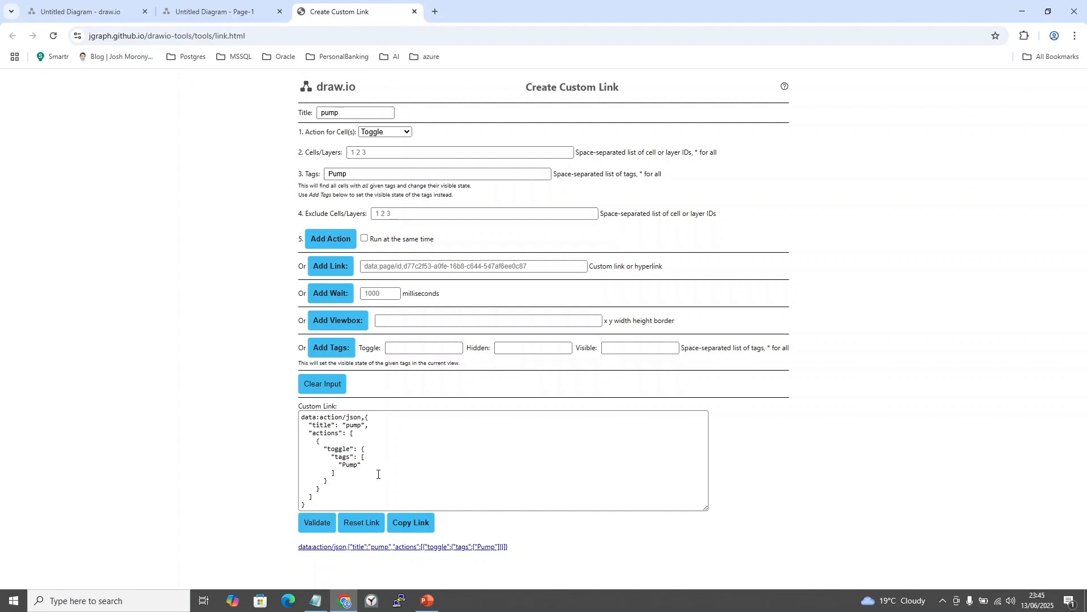
{"action": "left_click", "coordinate": [410, 522]}
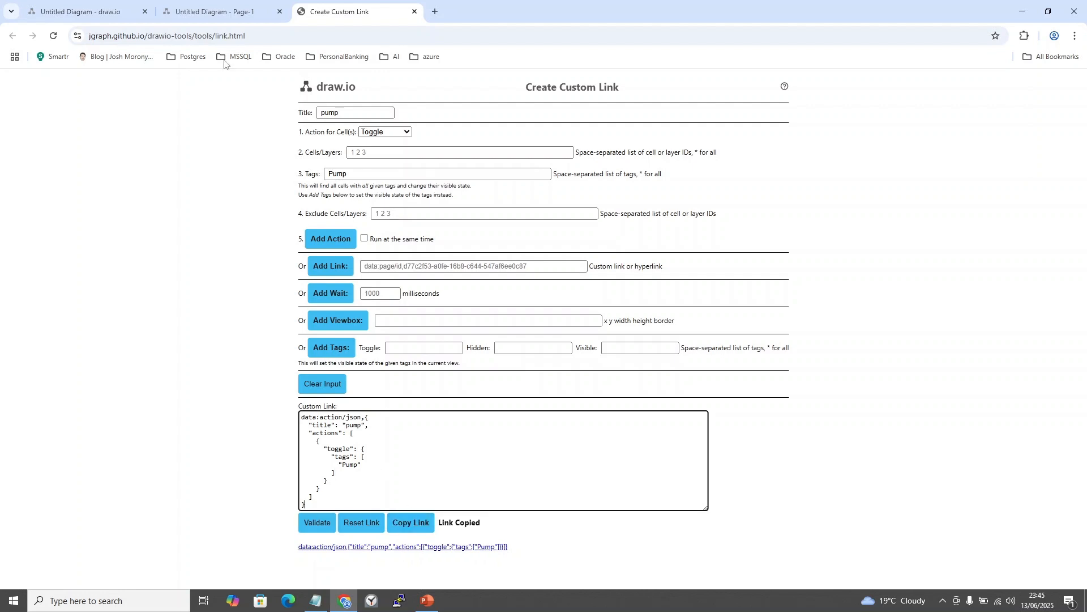
Paste the copied pump toggle link as the link of the rounded Pump box in the diagram.
{"action": "left_click", "coordinate": [110, 6]}
{"action": "key", "text": "ctrl+v"}
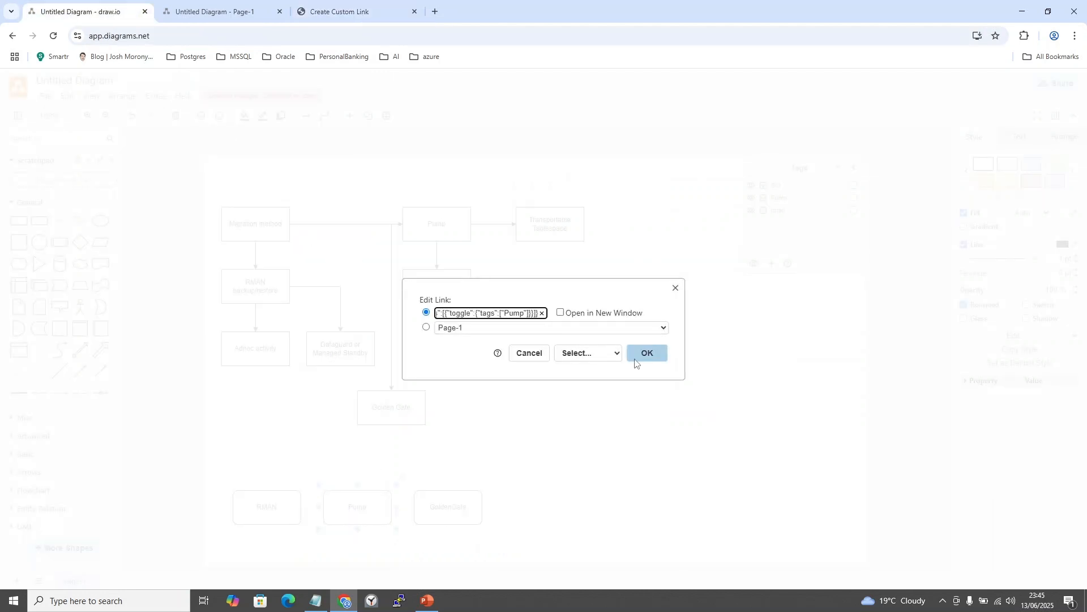
{"action": "left_click", "coordinate": [648, 352]}
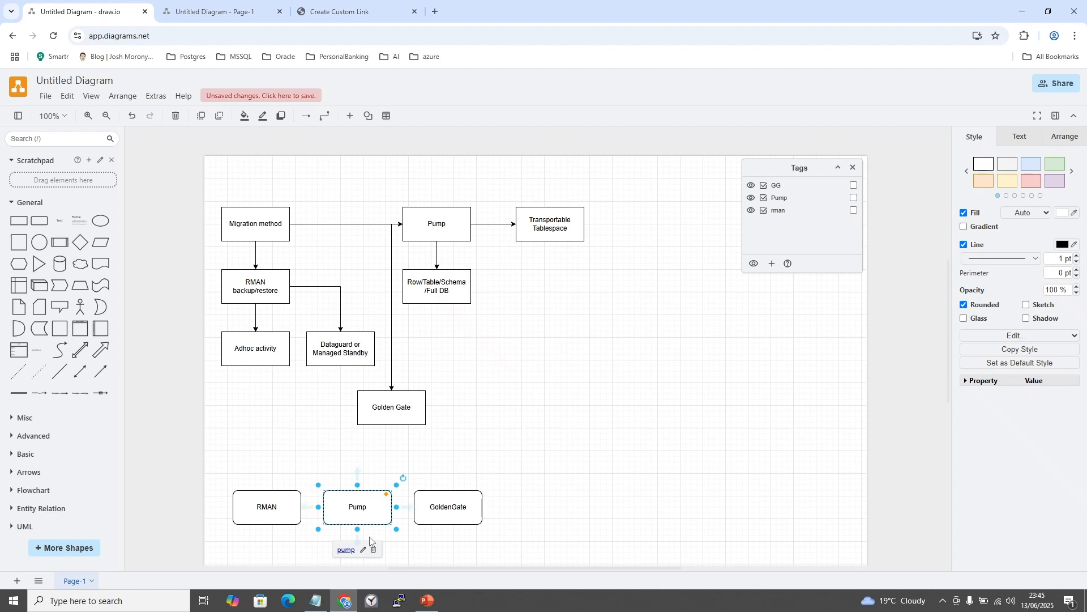
Test the pump link by toggling the Pump branch, and check the tag name in the generated link code.
{"action": "left_click", "coordinate": [347, 550]}
{"action": "left_click", "coordinate": [347, 551]}
{"action": "left_click", "coordinate": [317, 11]}
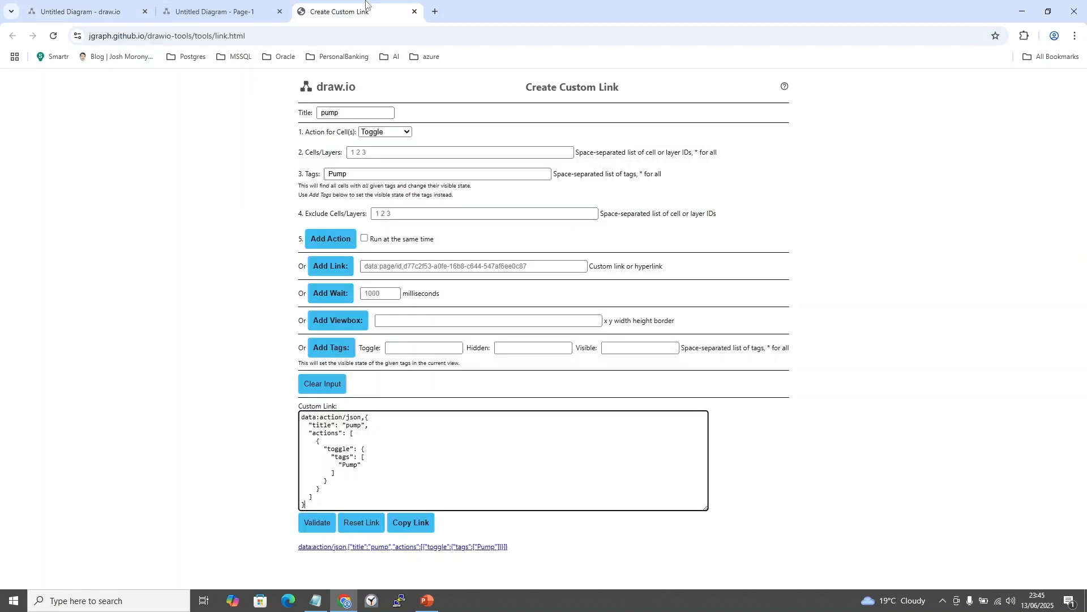
{"action": "double_click", "coordinate": [350, 465]}
{"action": "left_click", "coordinate": [105, 9]}
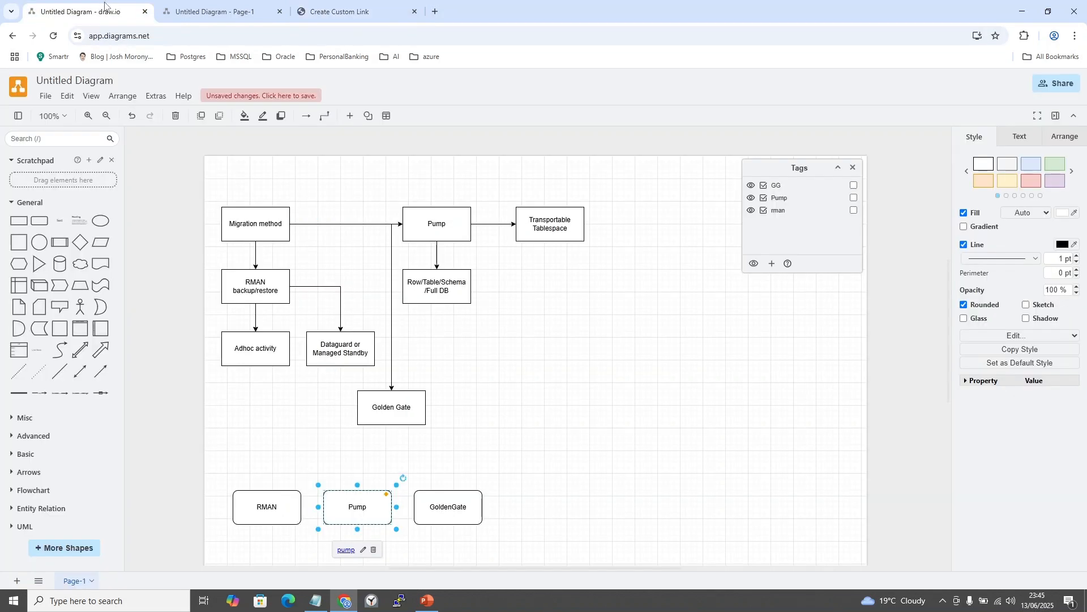
Open the link editor for the rounded GoldenGate box.
{"action": "left_click", "coordinate": [447, 510]}
{"action": "right_click", "coordinate": [451, 513]}
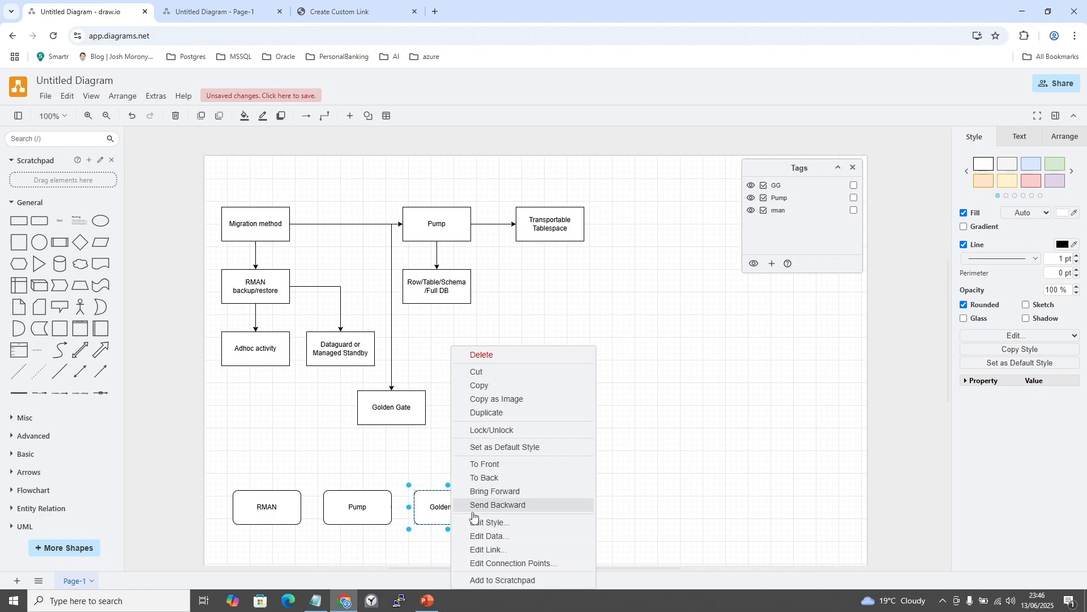
{"action": "left_click", "coordinate": [482, 553]}
In the Create Custom Link tool, set the link's tag to GG and its title to gg.
{"action": "left_click", "coordinate": [345, 12]}
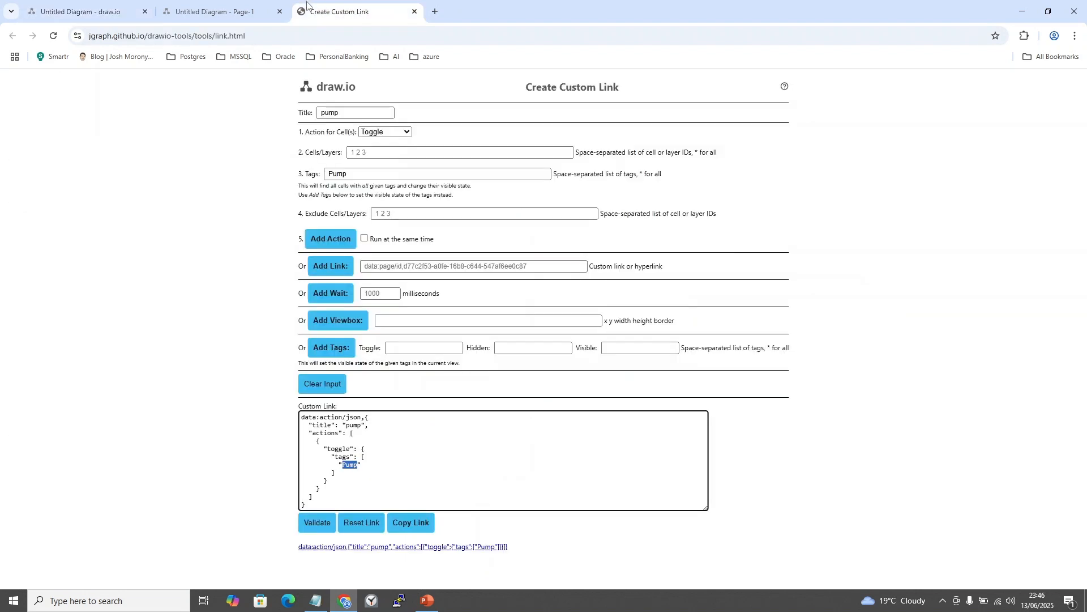
{"action": "double_click", "coordinate": [360, 172]}
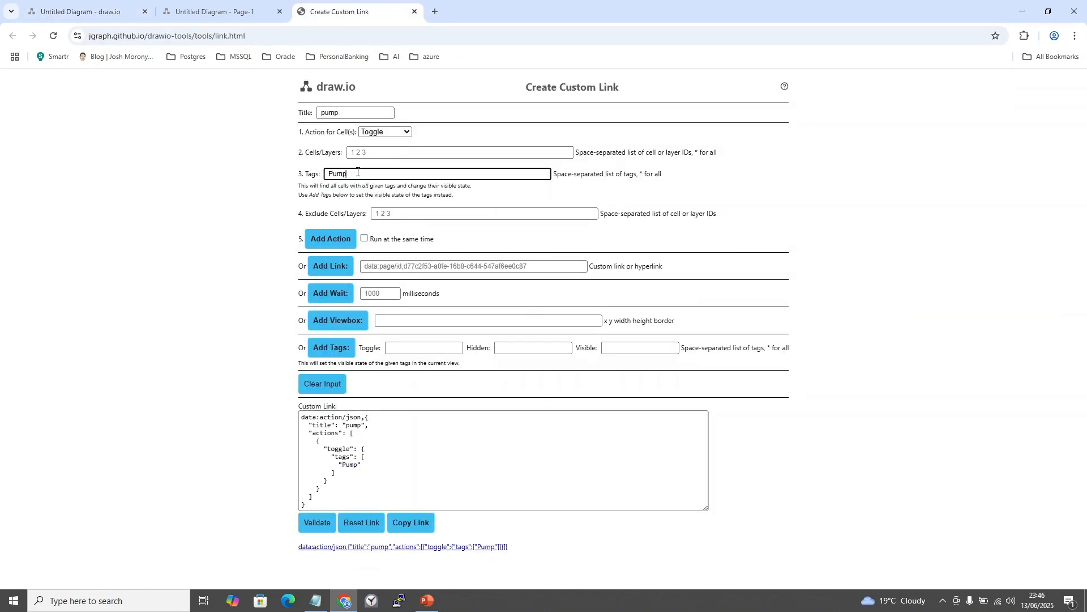
{"action": "type", "text": "GG"}
{"action": "double_click", "coordinate": [331, 112]}
{"action": "type", "text": "gg"}
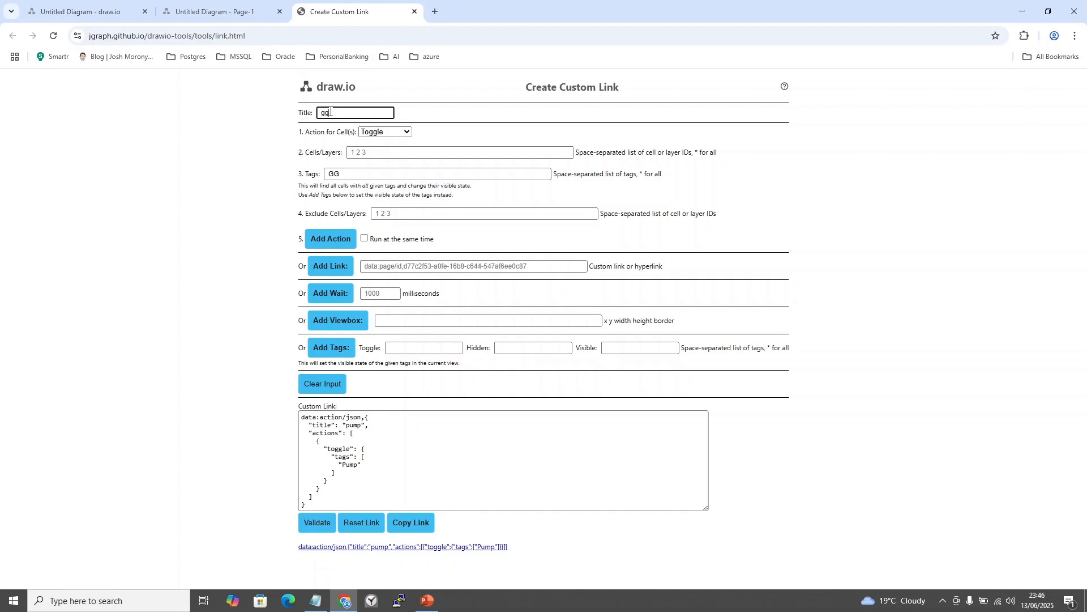
Reset the generated custom link, add the GG toggle action and copy the new link.
{"action": "left_click", "coordinate": [380, 527]}
{"action": "left_click", "coordinate": [330, 239]}
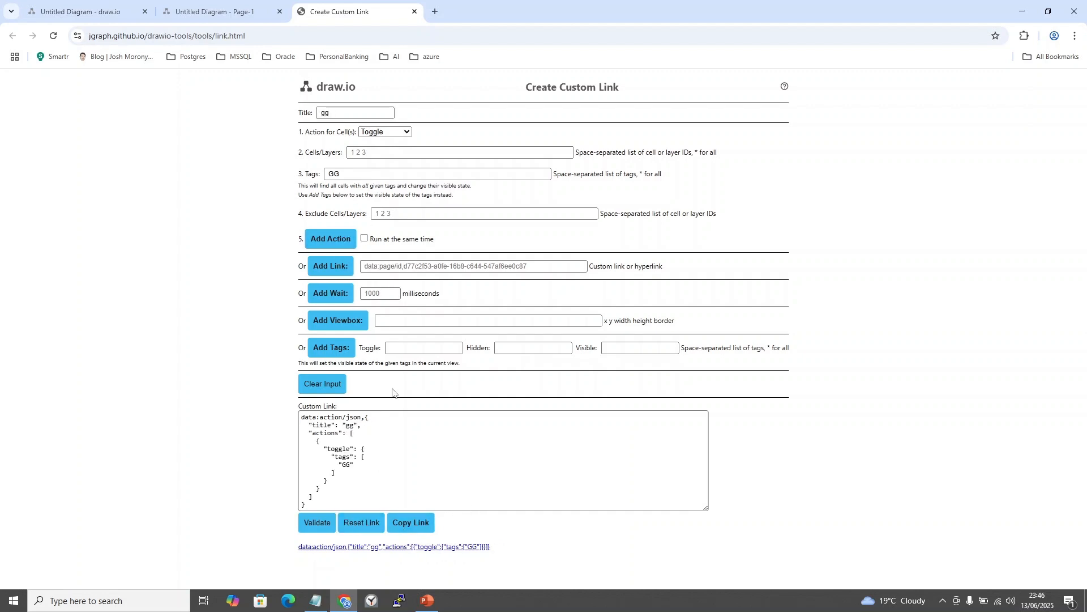
{"action": "left_click", "coordinate": [412, 522]}
{"action": "key", "text": "alt+Tab"}
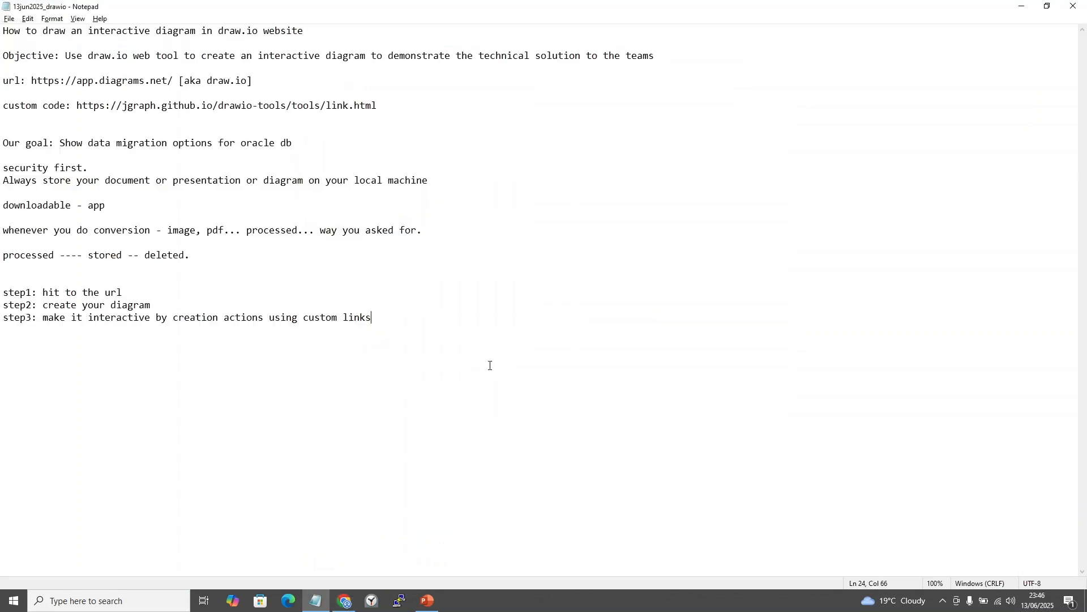
{"action": "key", "text": "alt+Tab"}
{"action": "key", "text": "alt+Tab"}
{"action": "key", "text": "alt+Tab"}
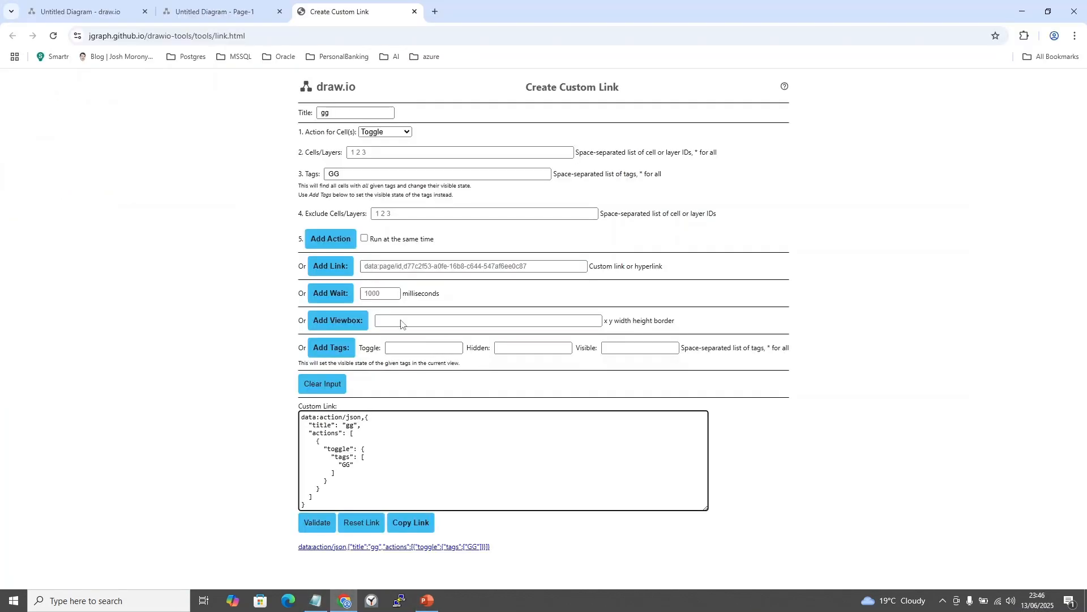
Paste the copied gg toggle link as the link of the rounded GoldenGate box in the diagram.
{"action": "left_click", "coordinate": [132, 12]}
{"action": "key", "text": "ctrl+v"}
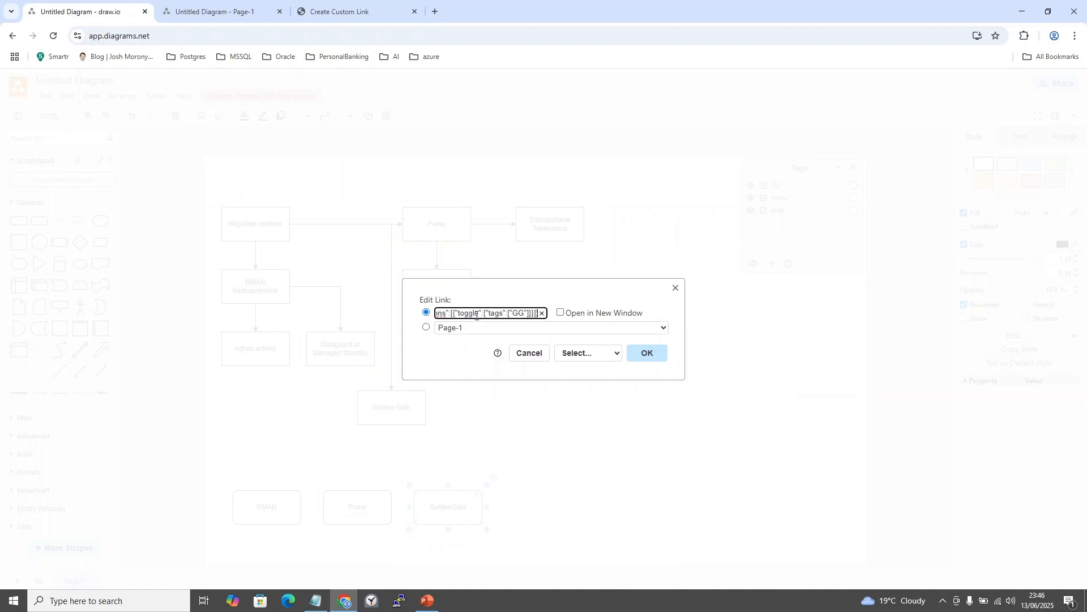
{"action": "left_click", "coordinate": [647, 354]}
{"action": "left_click", "coordinate": [605, 356]}
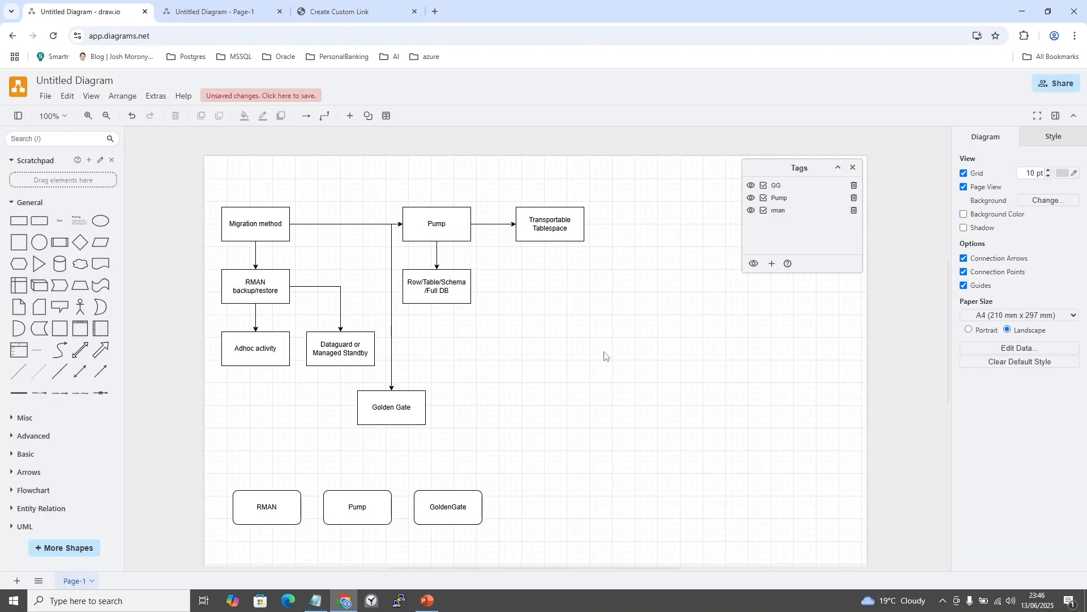
Test the gg link on the rounded GoldenGate box by toggling the Golden Gate branch off and on.
{"action": "left_click", "coordinate": [443, 508]}
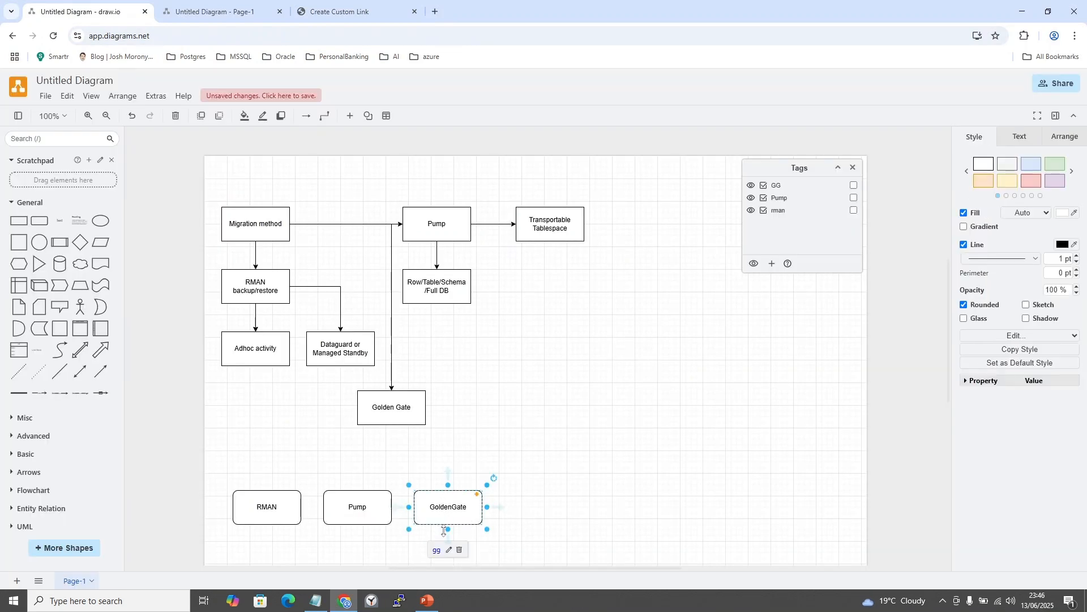
{"action": "left_click", "coordinate": [438, 552]}
{"action": "left_click", "coordinate": [438, 552]}
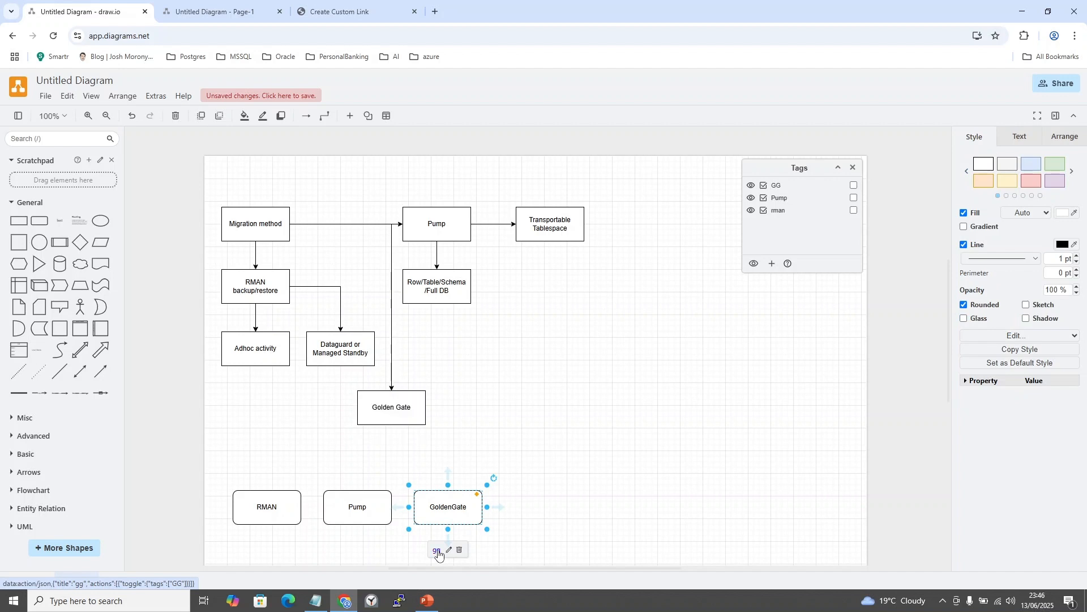
{"action": "left_click", "coordinate": [587, 303]}
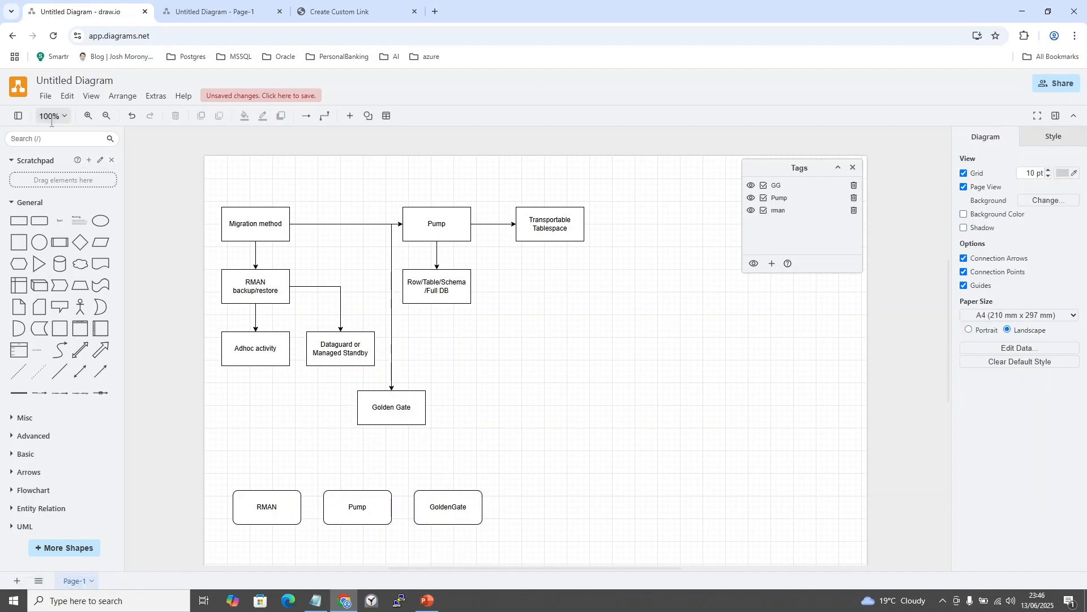
Publish the diagram in presentation mode.
{"action": "left_click", "coordinate": [46, 100]}
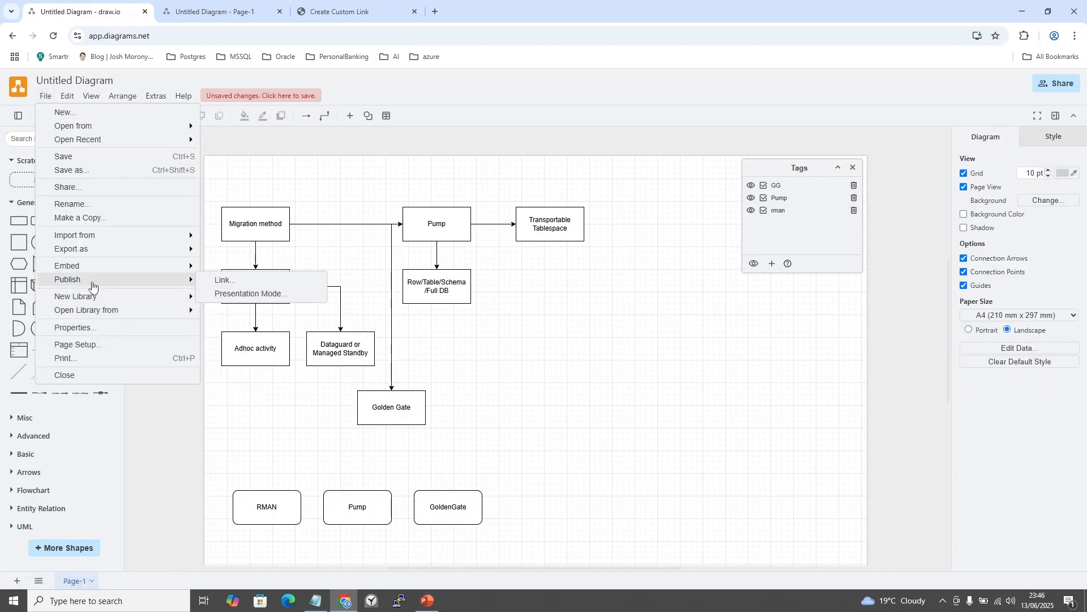
{"action": "mouse_move", "coordinate": [170, 296]}
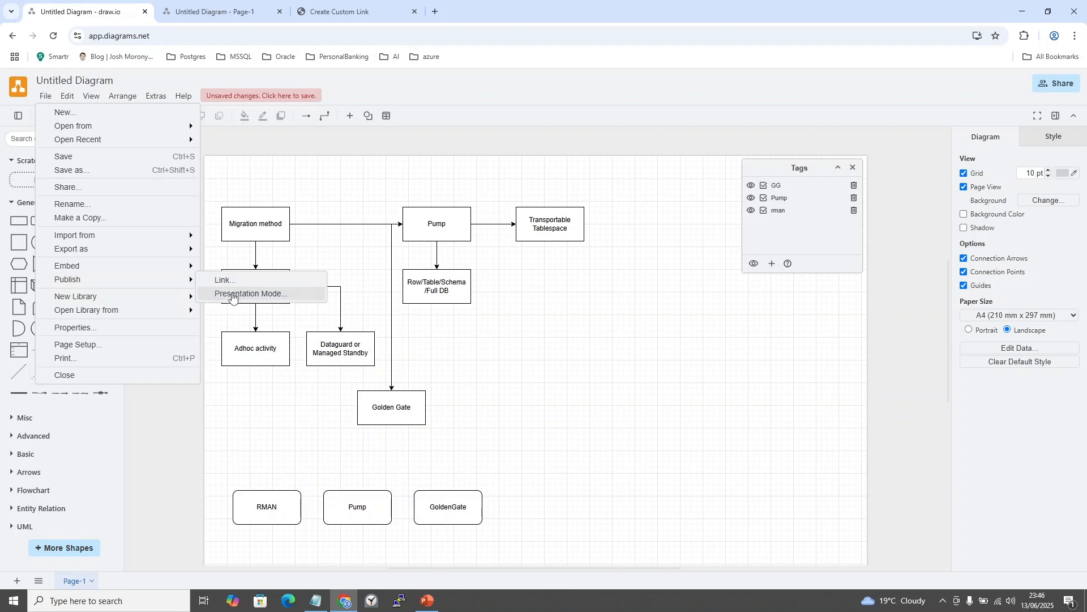
{"action": "left_click", "coordinate": [232, 295]}
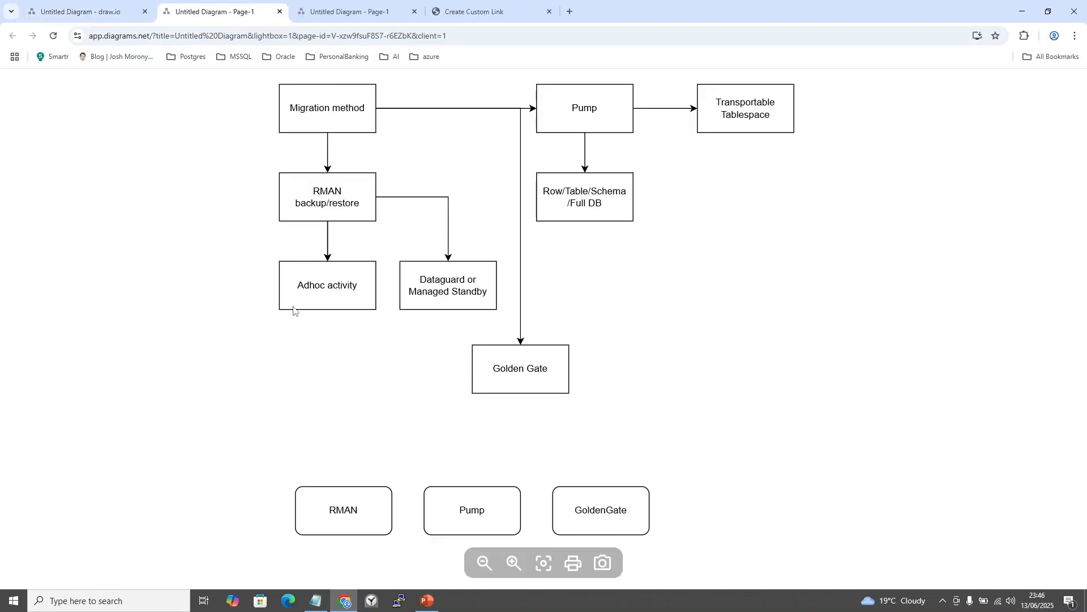
Test the RMAN and Pump buttons in the presentation view by toggling their branches, comparing with the other open presentation page.
{"action": "left_click", "coordinate": [350, 509]}
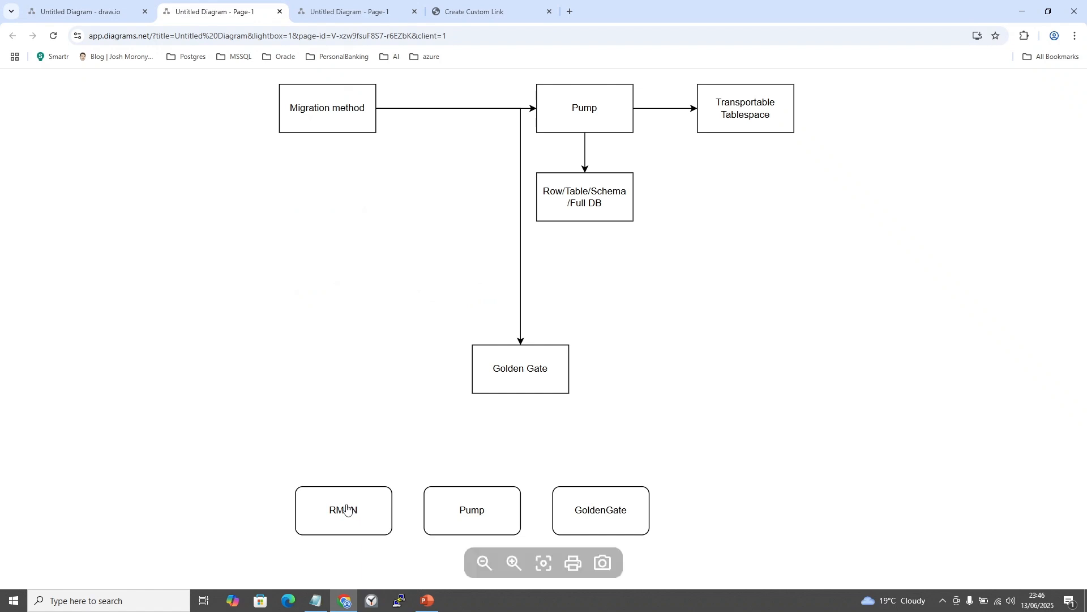
{"action": "left_click", "coordinate": [383, 3]}
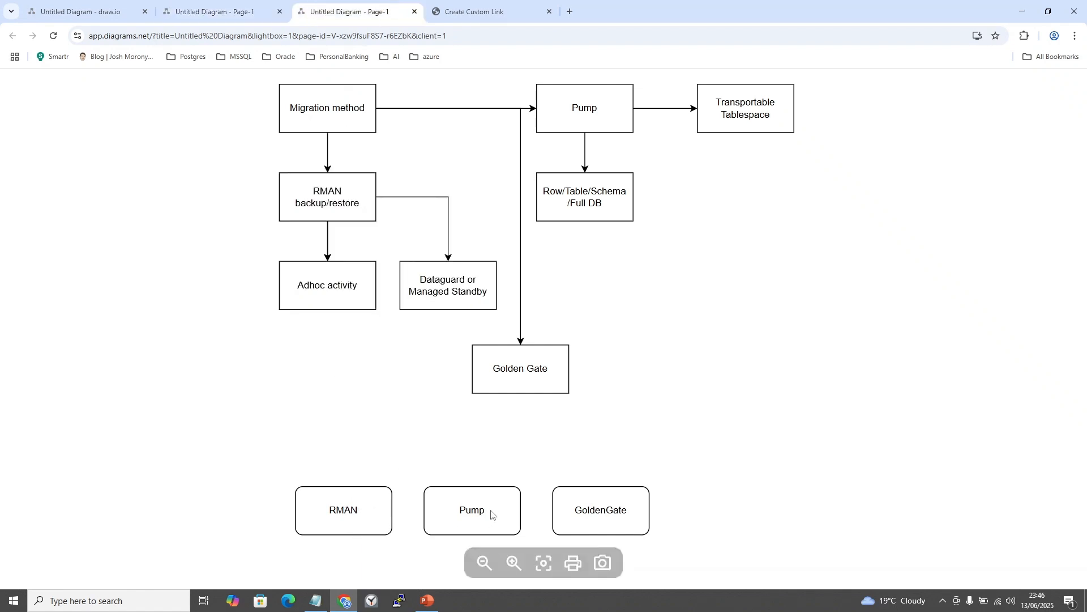
{"action": "left_click", "coordinate": [260, 13]}
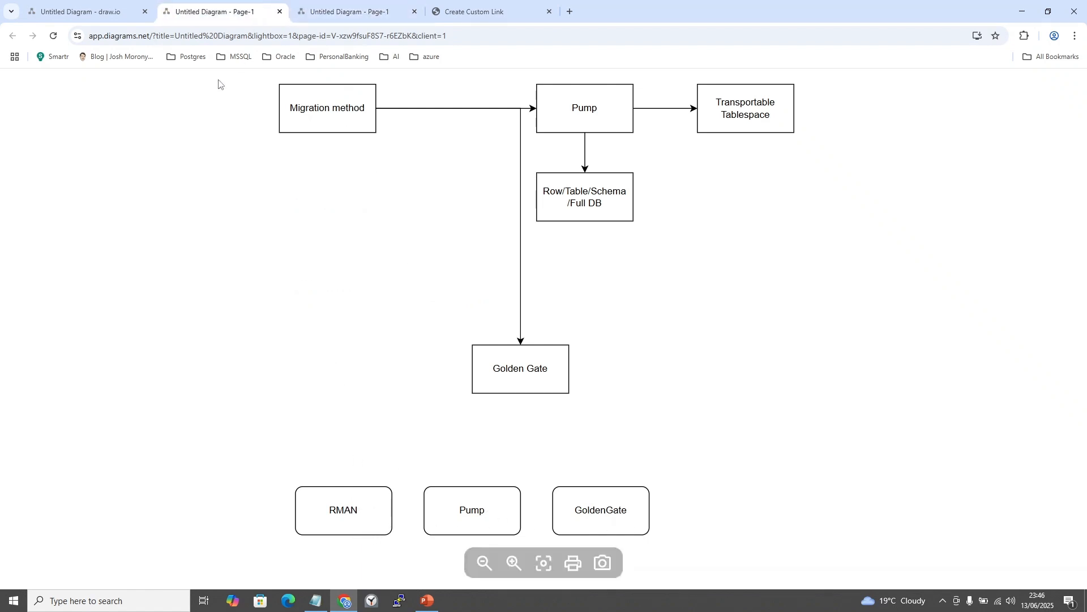
{"action": "left_click", "coordinate": [349, 519]}
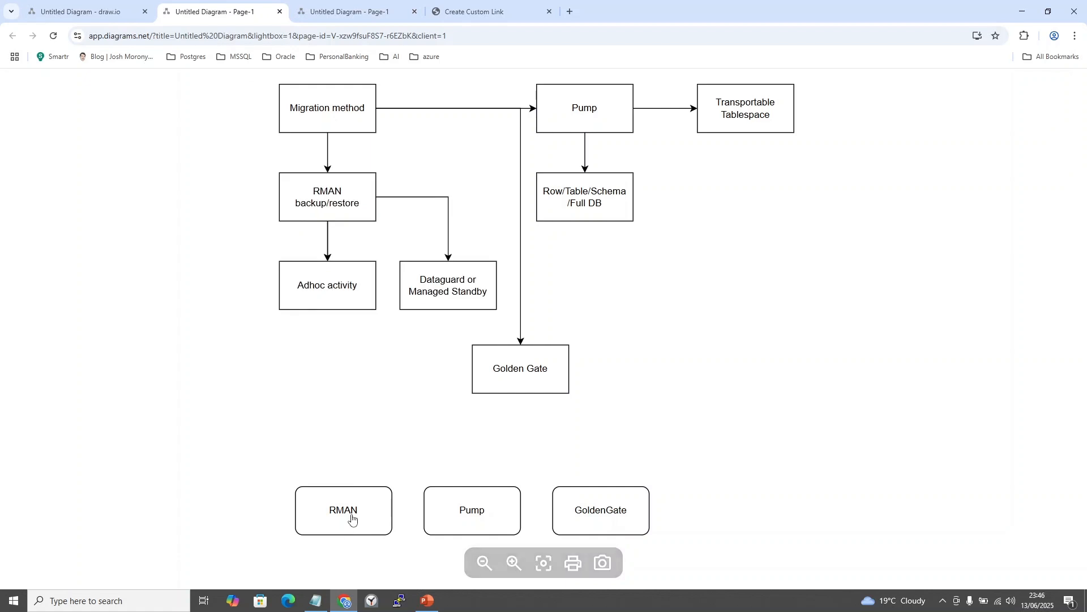
{"action": "left_click", "coordinate": [349, 517]}
{"action": "left_click", "coordinate": [348, 515]}
{"action": "left_click", "coordinate": [456, 513]}
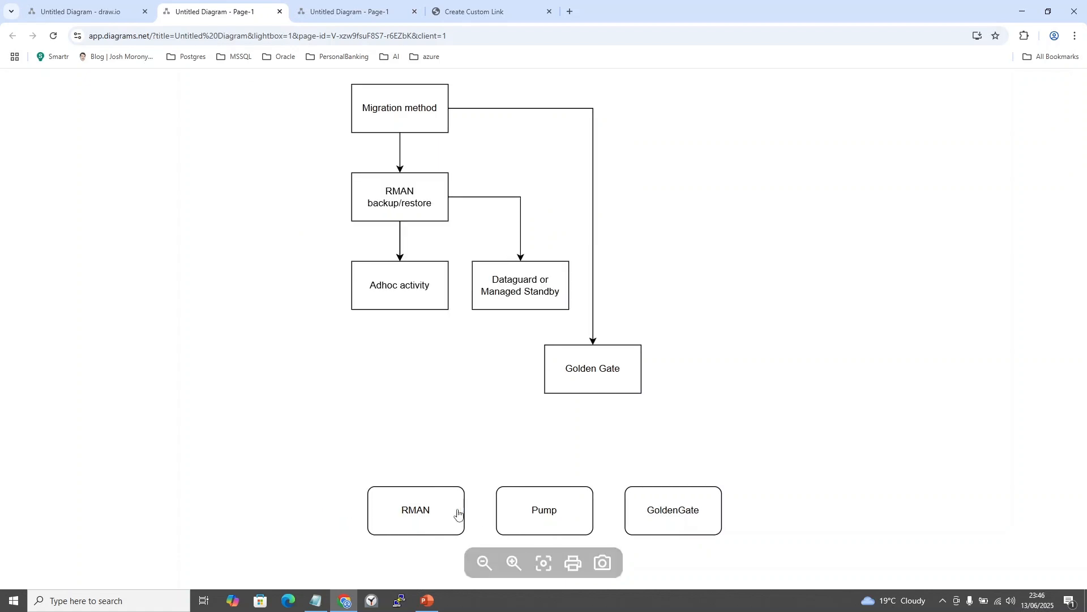
{"action": "left_click", "coordinate": [457, 512]}
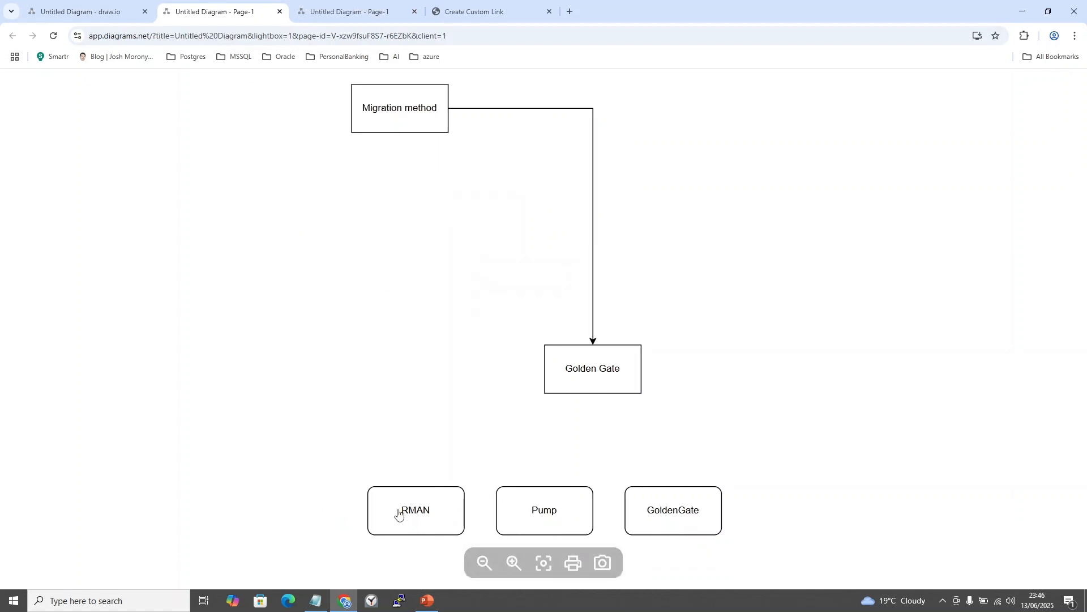
Test the RMAN, Pump and GoldenGate buttons in the presentation view by toggling each branch off and on.
{"action": "left_click", "coordinate": [426, 515]}
{"action": "left_click", "coordinate": [532, 513]}
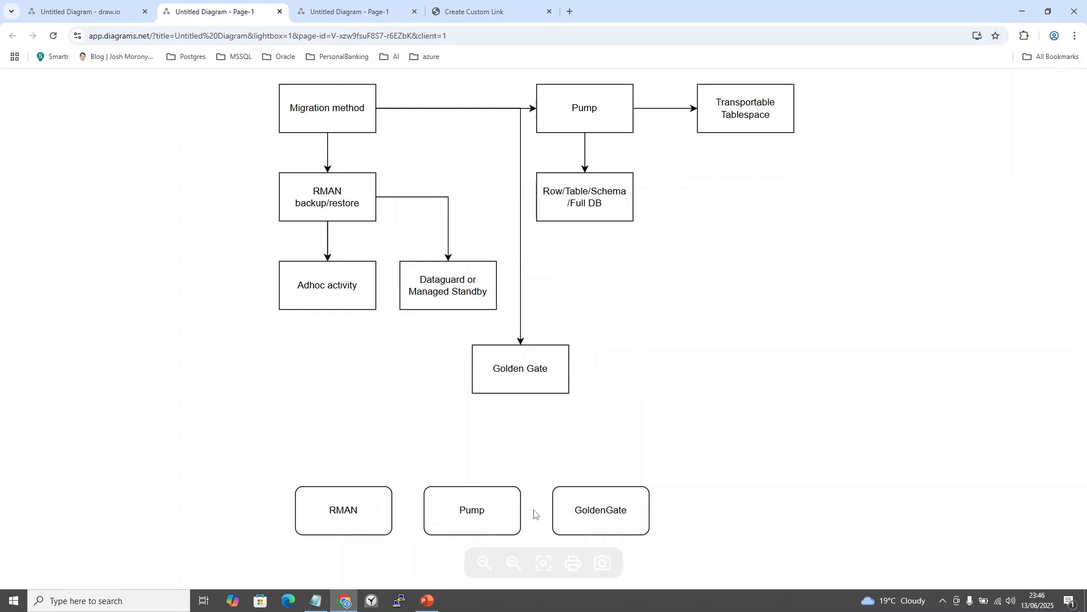
{"action": "left_click", "coordinate": [637, 502]}
{"action": "left_click", "coordinate": [635, 503]}
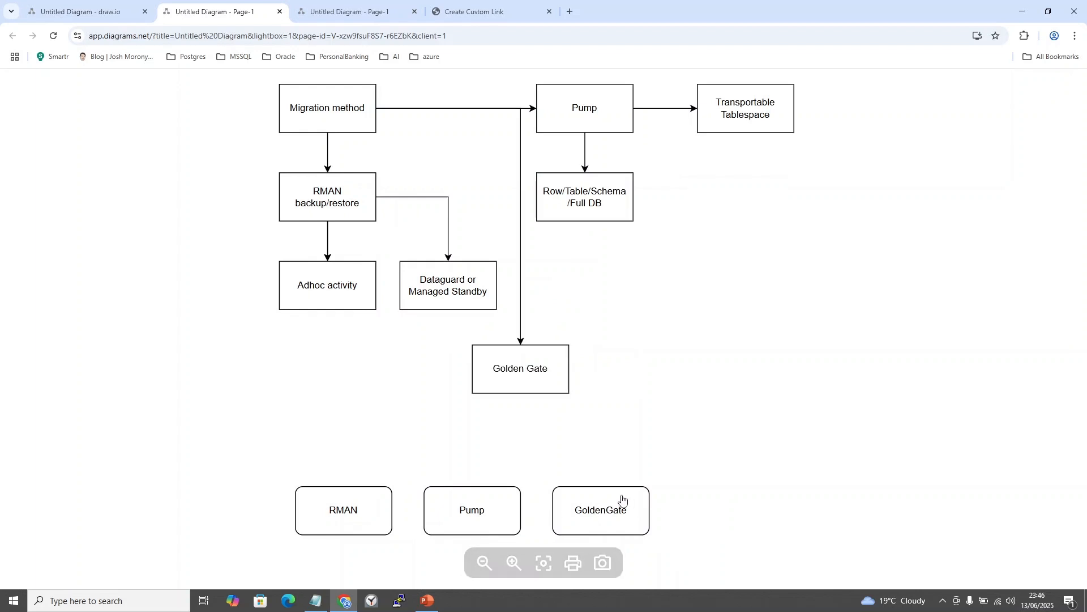
{"action": "left_click", "coordinate": [364, 529]}
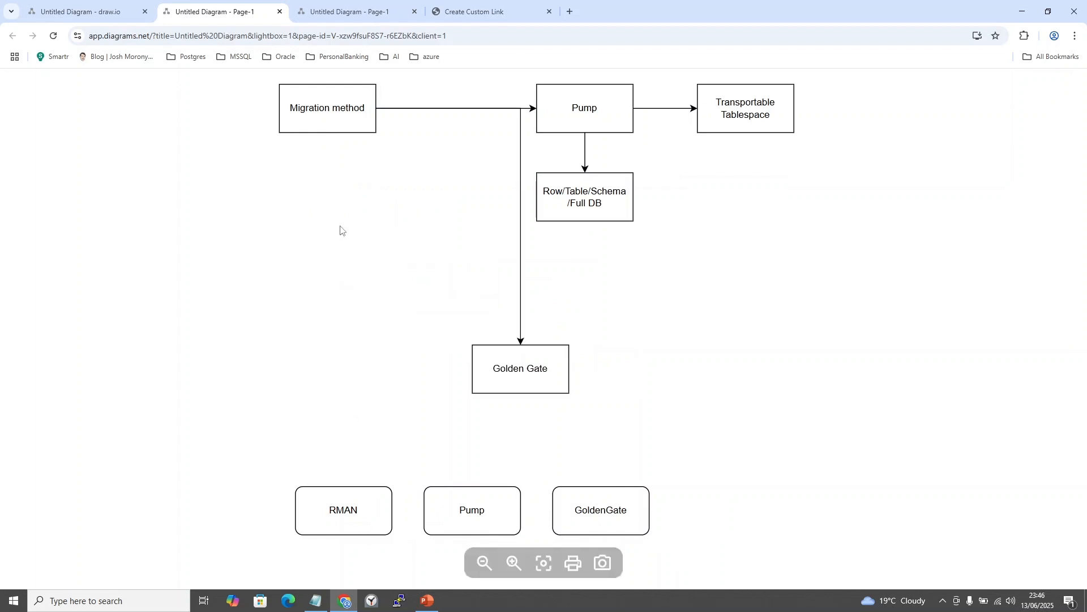
{"action": "left_click", "coordinate": [363, 513]}
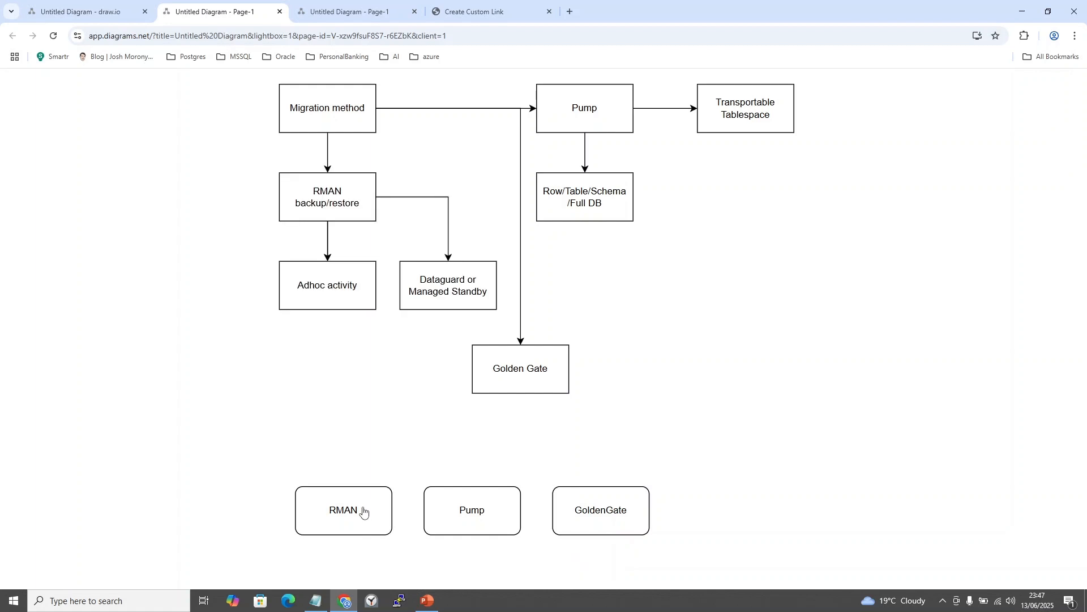
{"action": "left_click", "coordinate": [479, 515]}
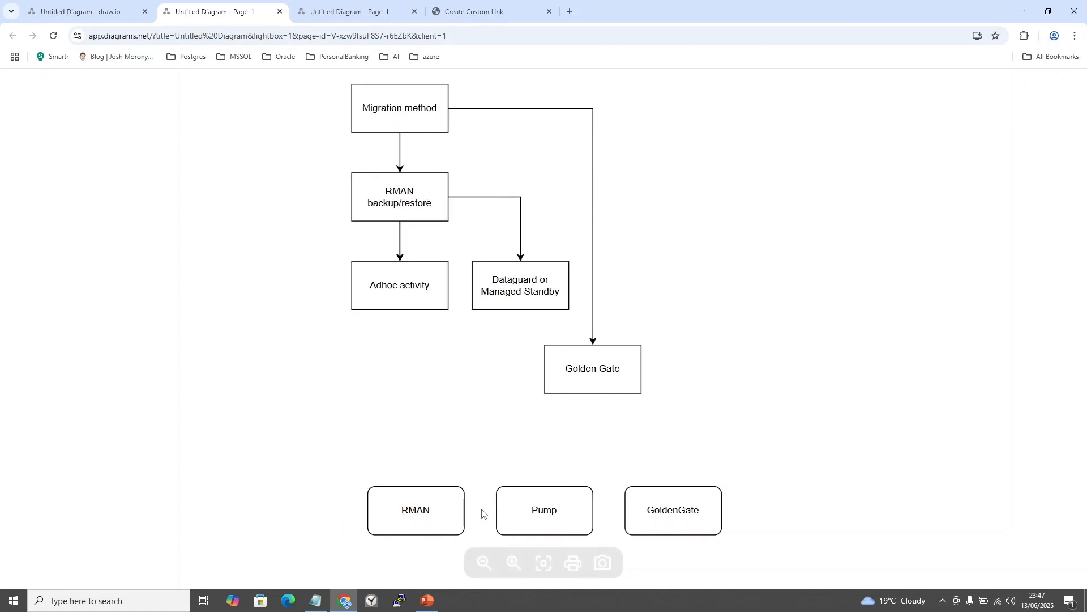
{"action": "left_click", "coordinate": [565, 506]}
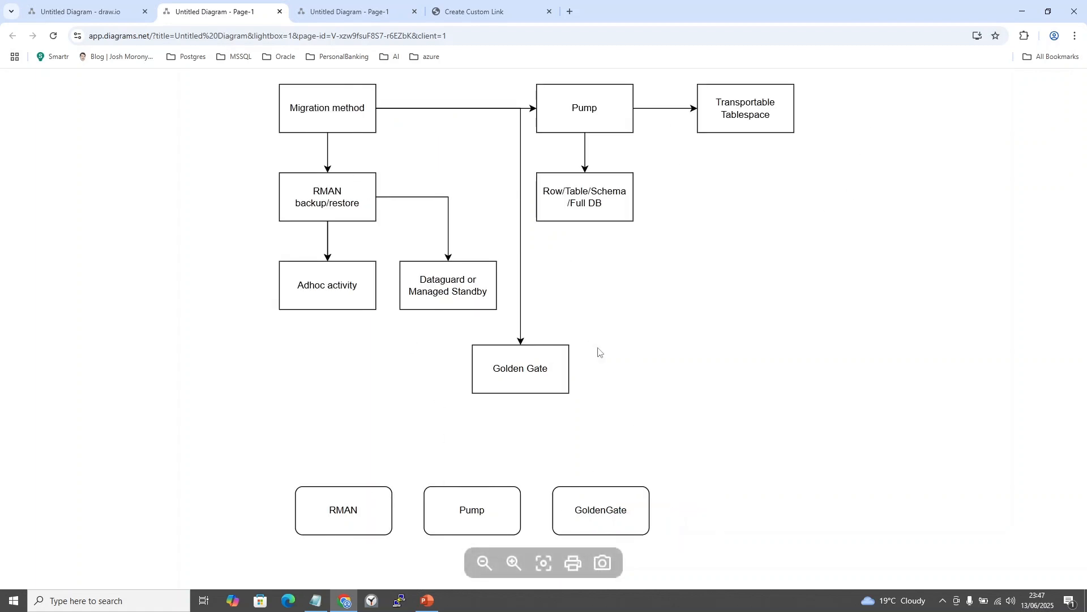
{"action": "left_click", "coordinate": [633, 508]}
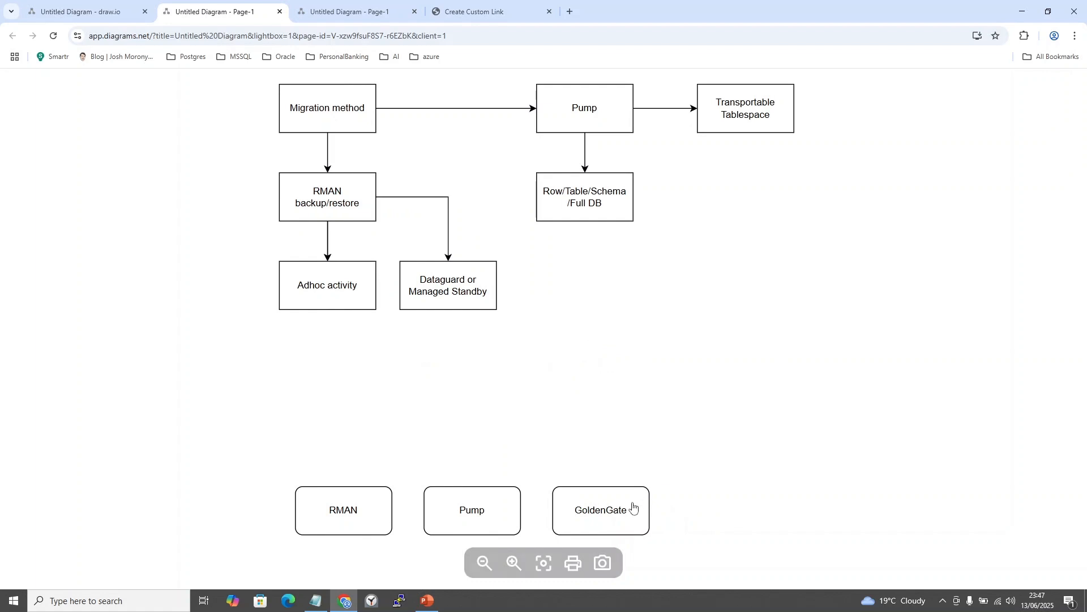
{"action": "left_click", "coordinate": [609, 501]}
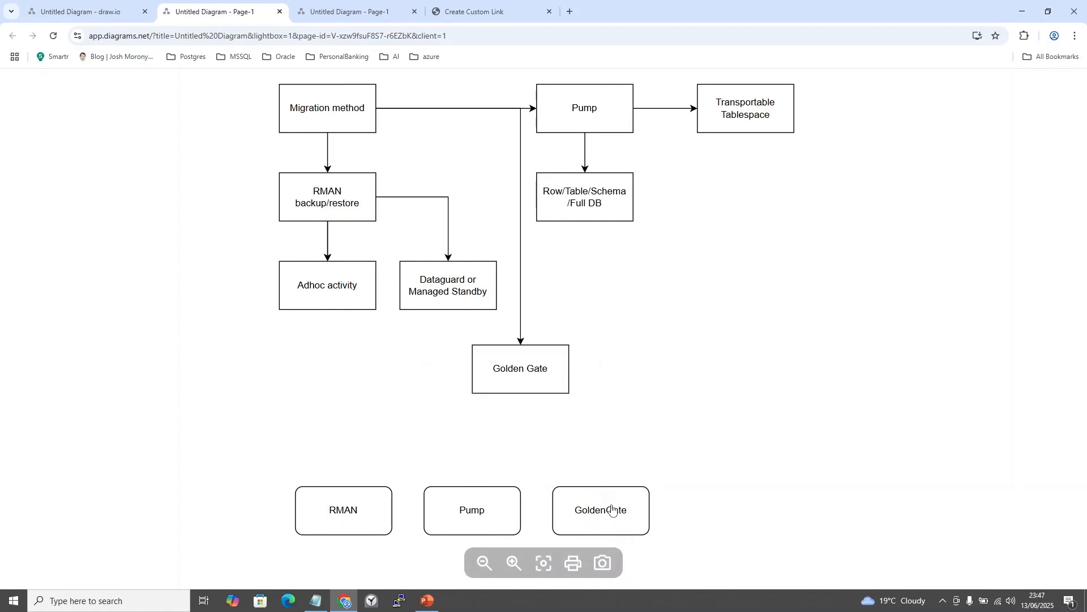
Return to the diagram editor and turn on flow animation for the connector from Migration method to Golden Gate.
{"action": "left_click", "coordinate": [83, 12]}
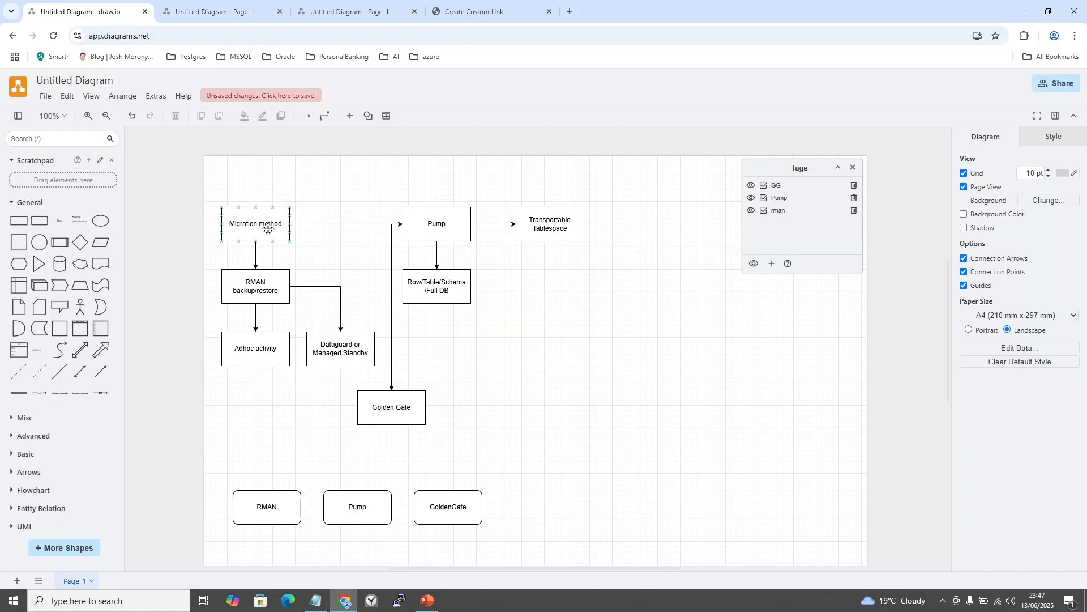
{"action": "left_click", "coordinate": [341, 224]}
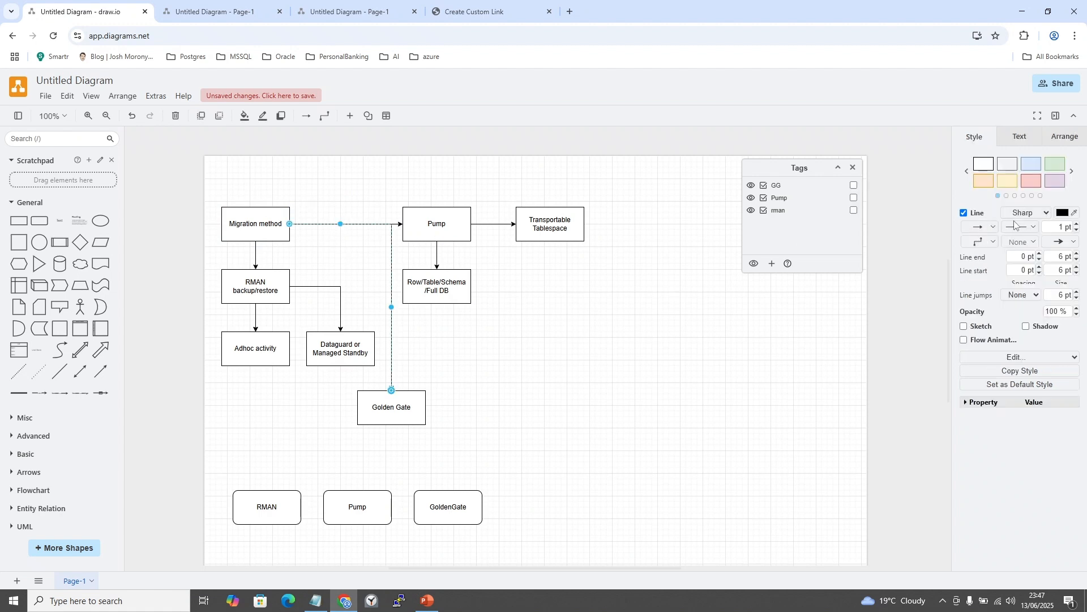
{"action": "left_click", "coordinate": [964, 340]}
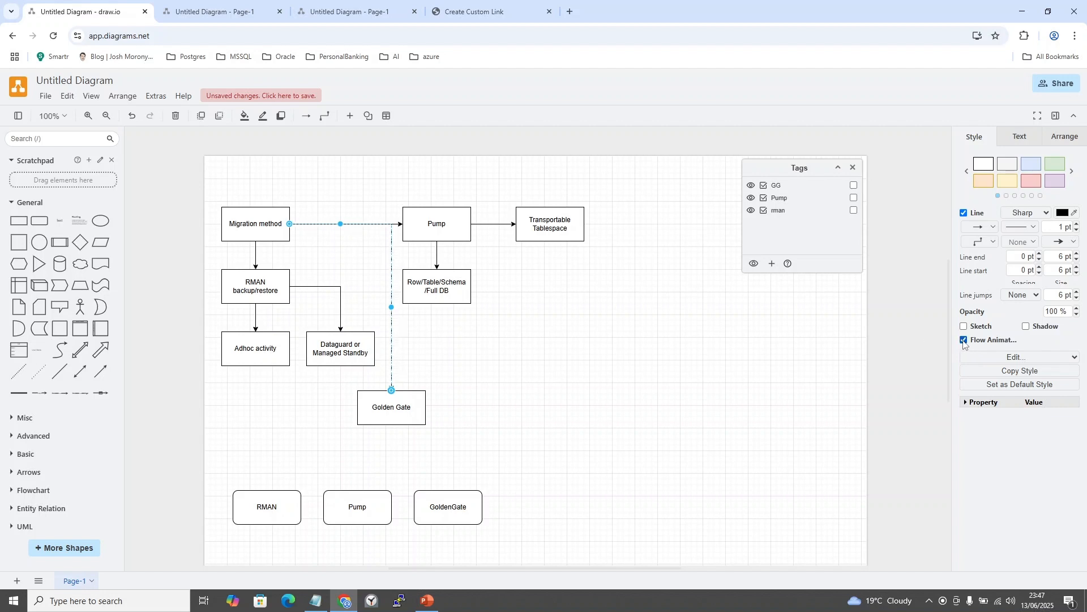
{"action": "left_click", "coordinate": [712, 428]}
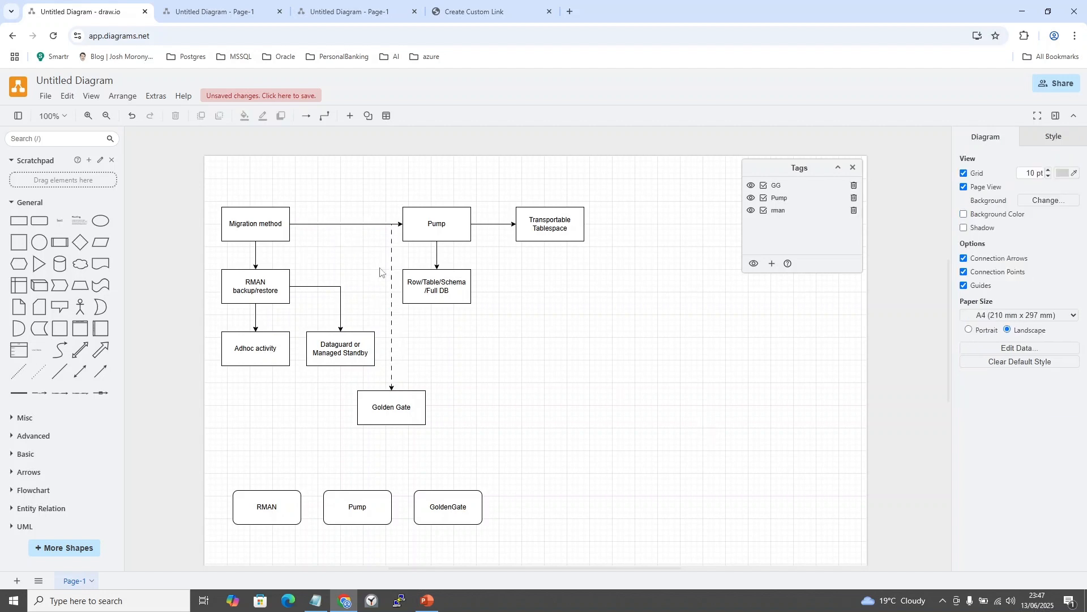
Turn on flow animation for the connectors from Migration method to Pump and from Pump to Row/Table/Schema/Full DB and Transportable Tablespace.
{"action": "left_click", "coordinate": [318, 223]}
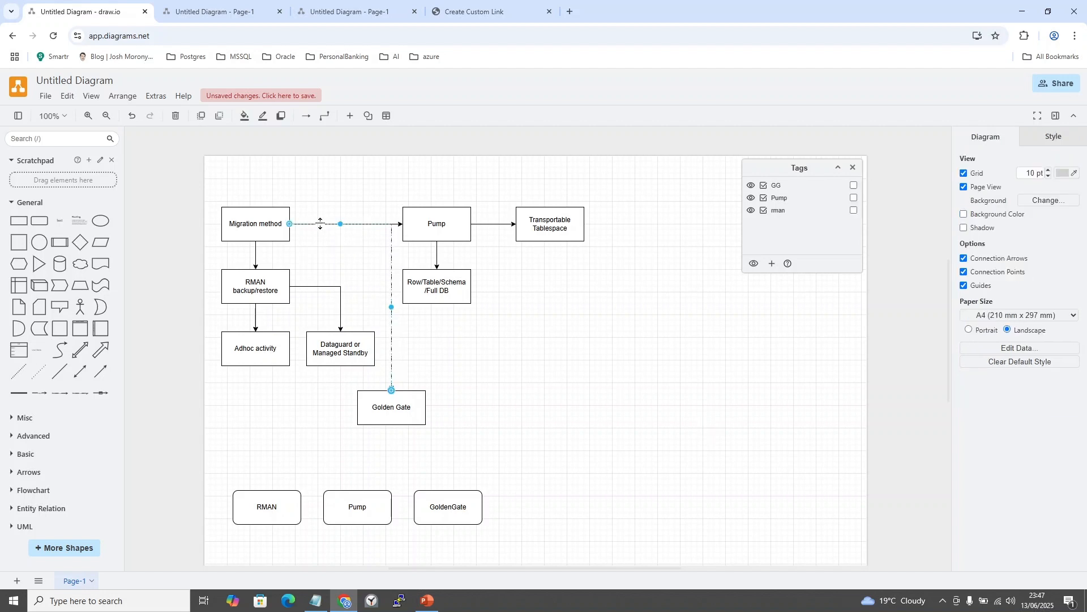
{"action": "left_click", "coordinate": [437, 256]}
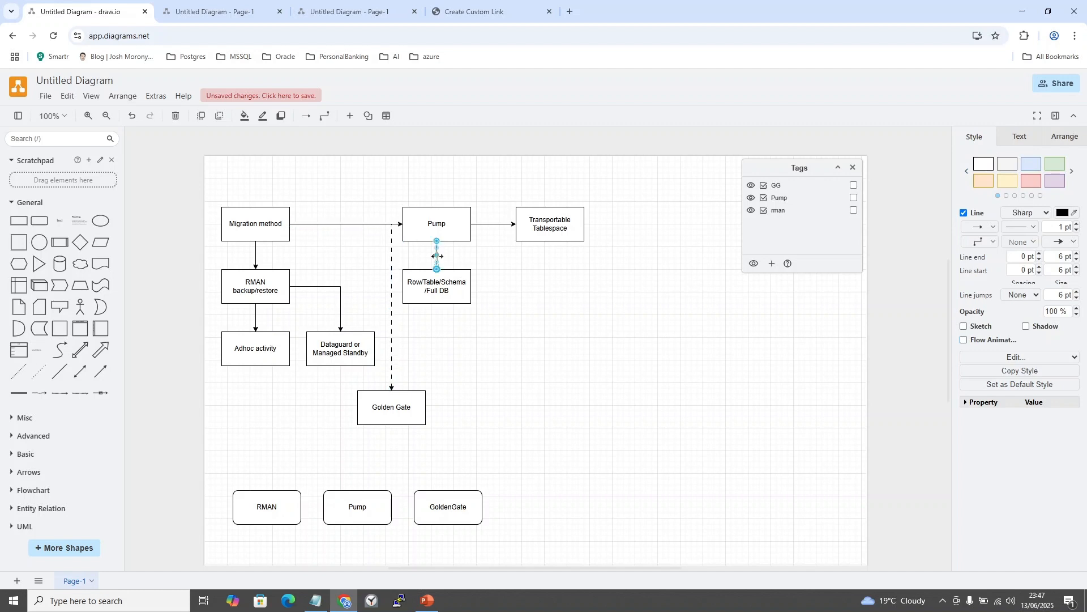
{"action": "left_click", "coordinate": [964, 340]}
{"action": "left_click", "coordinate": [493, 224]}
{"action": "left_click", "coordinate": [965, 341]}
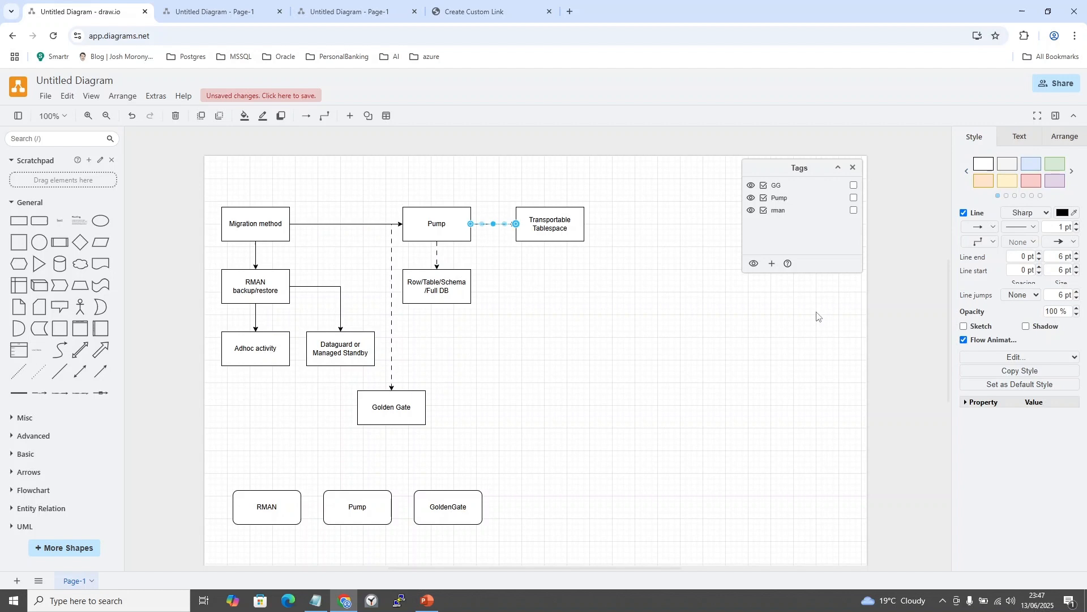
{"action": "left_click", "coordinate": [342, 224]}
{"action": "left_click", "coordinate": [515, 335]}
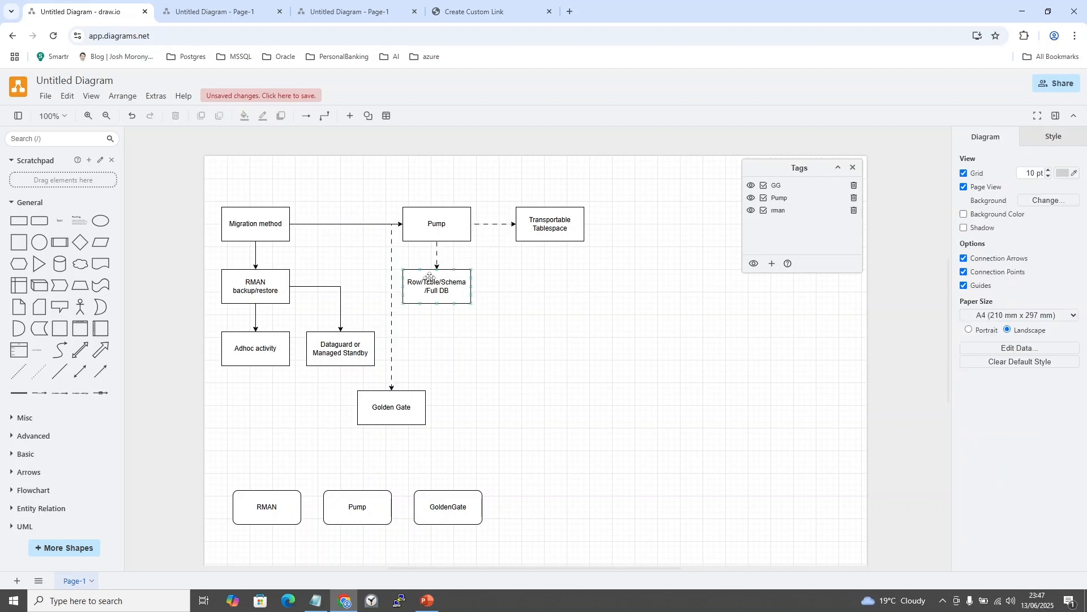
{"action": "left_click", "coordinate": [396, 224]}
{"action": "left_click", "coordinate": [965, 341]}
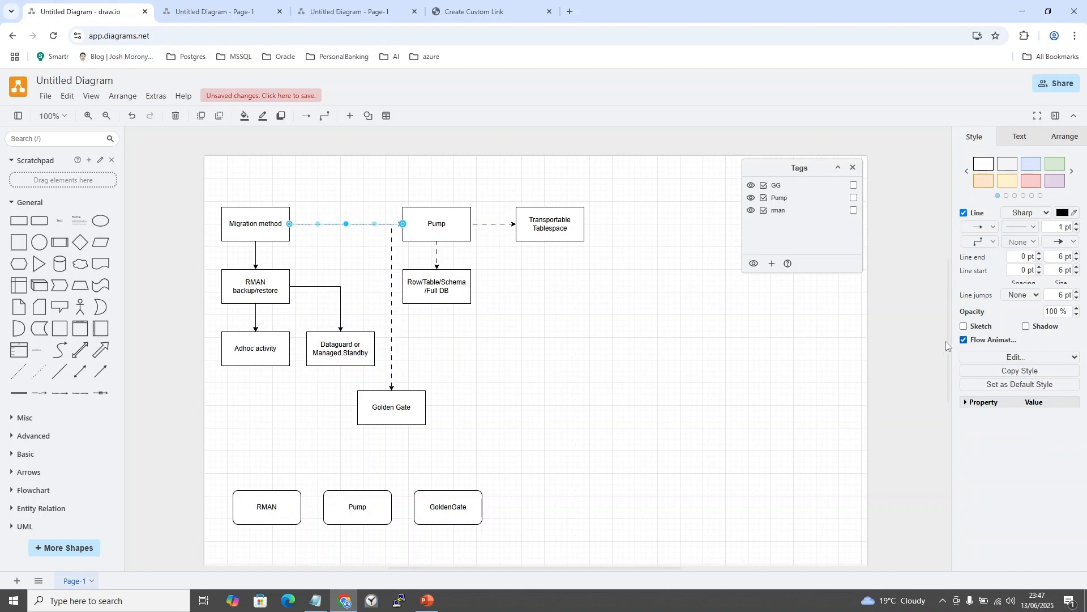
Turn on flow animation for the connectors from Migration method to RMAN backup/restore and from there to Dataguard or Managed Standby and Adhoc activity.
{"action": "left_click", "coordinate": [255, 255]}
{"action": "left_click", "coordinate": [964, 340]}
{"action": "left_click", "coordinate": [332, 286]}
{"action": "left_click", "coordinate": [964, 340]}
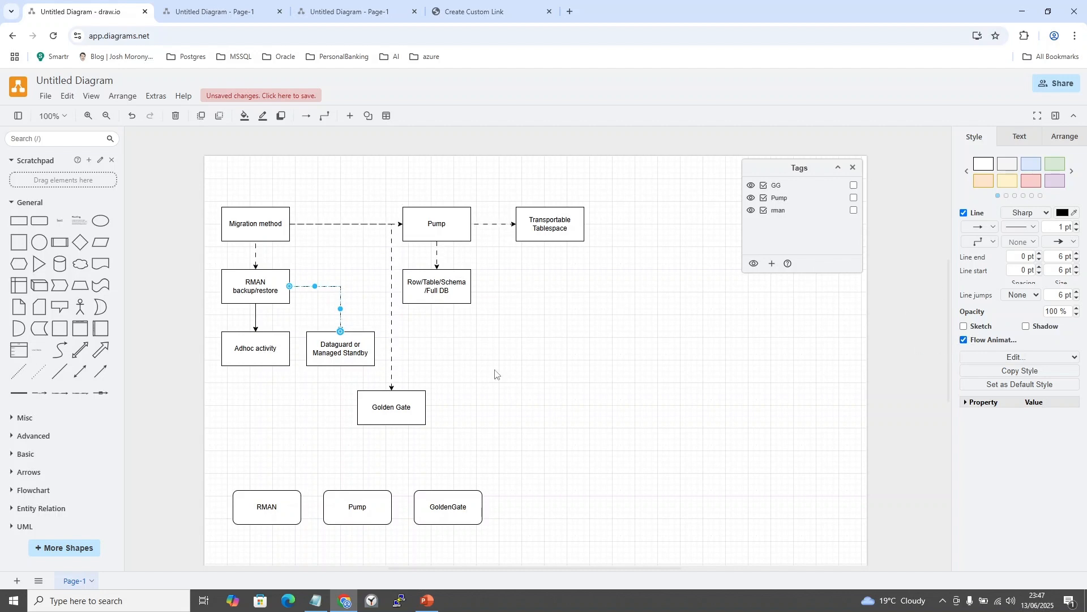
{"action": "left_click", "coordinate": [253, 322]}
{"action": "left_click", "coordinate": [262, 313]}
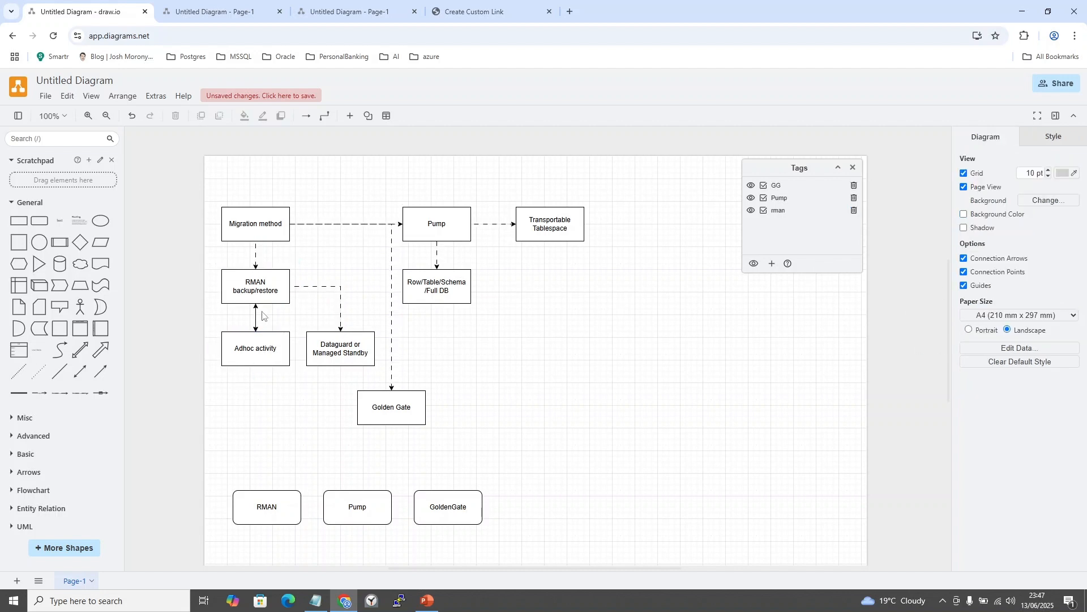
{"action": "left_click", "coordinate": [256, 317]}
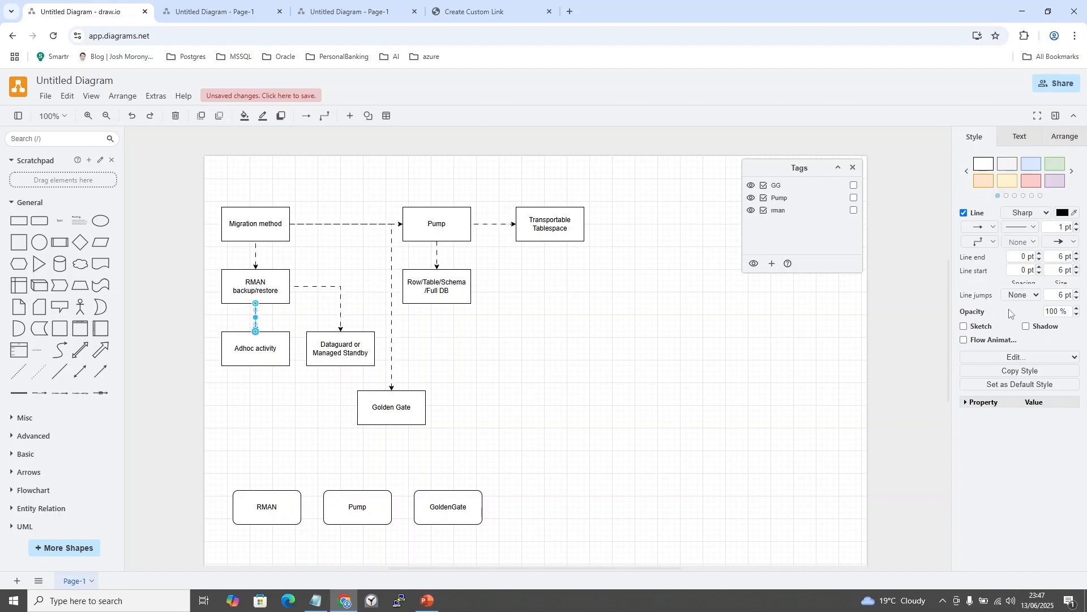
{"action": "left_click", "coordinate": [965, 340]}
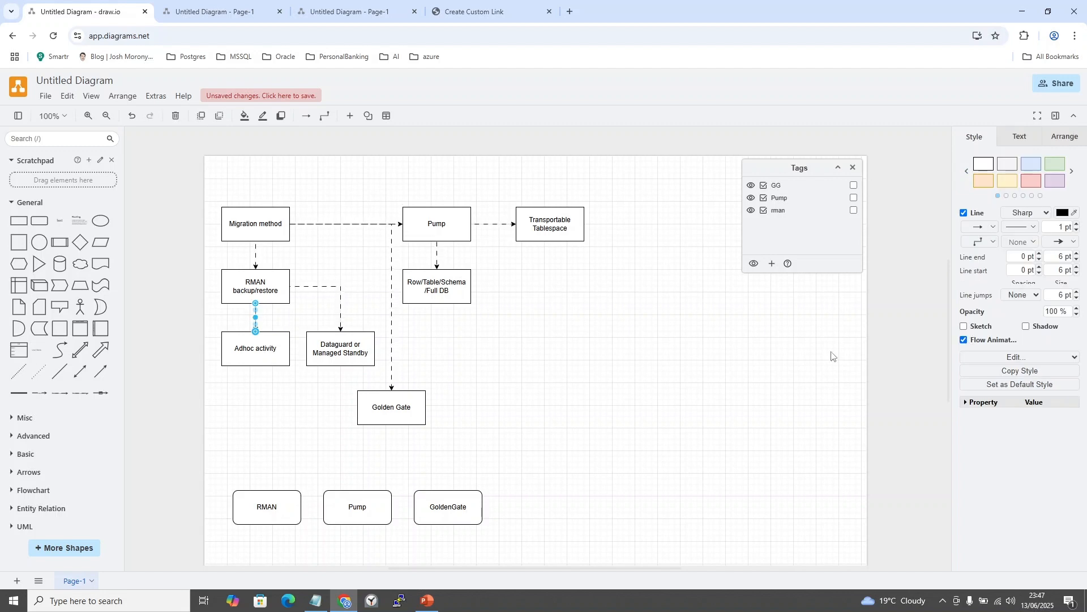
{"action": "left_click", "coordinate": [596, 353]}
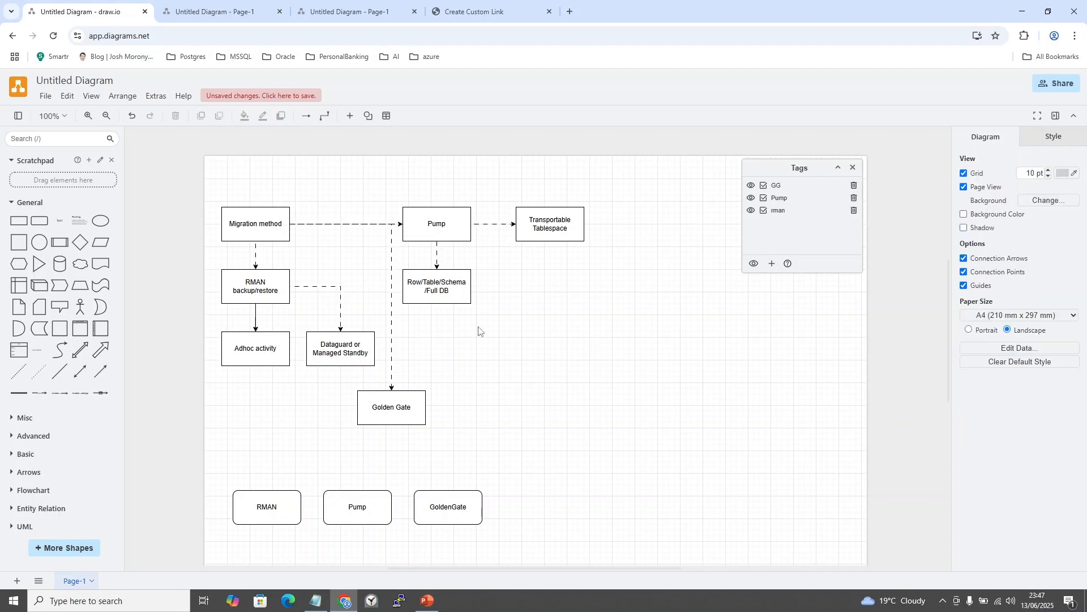
Publish the animated diagram in presentation mode.
{"action": "left_click", "coordinate": [45, 97]}
{"action": "mouse_move", "coordinate": [77, 313]}
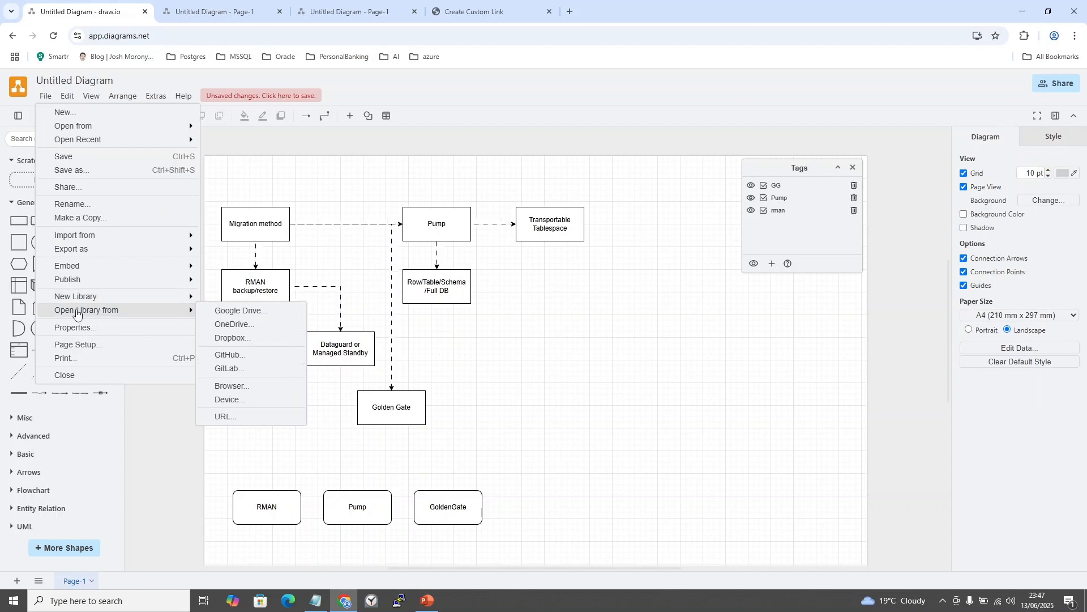
{"action": "mouse_move", "coordinate": [98, 285]}
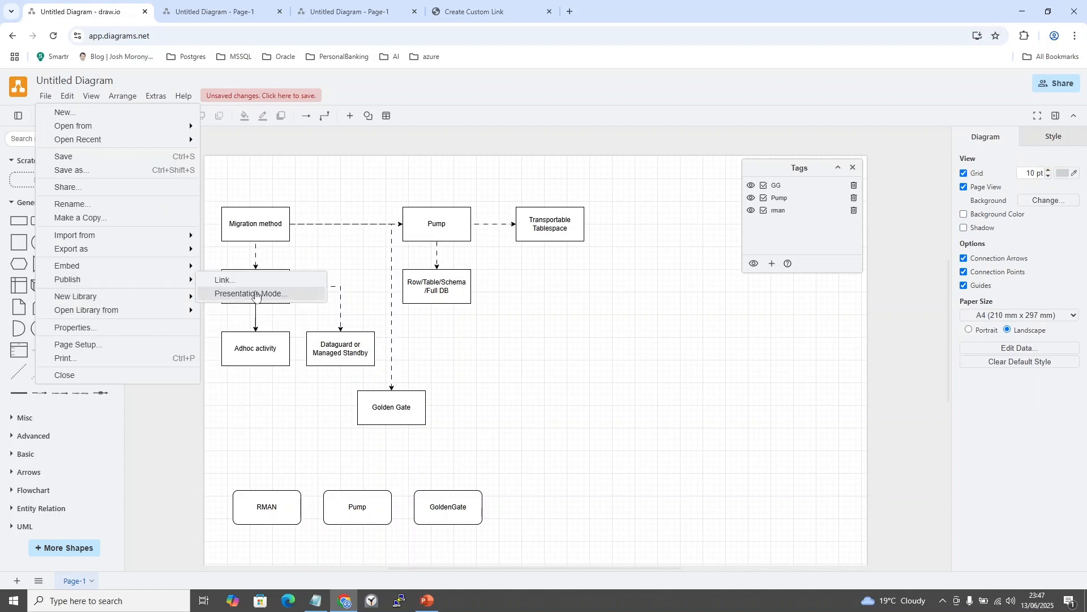
{"action": "left_click", "coordinate": [283, 298]}
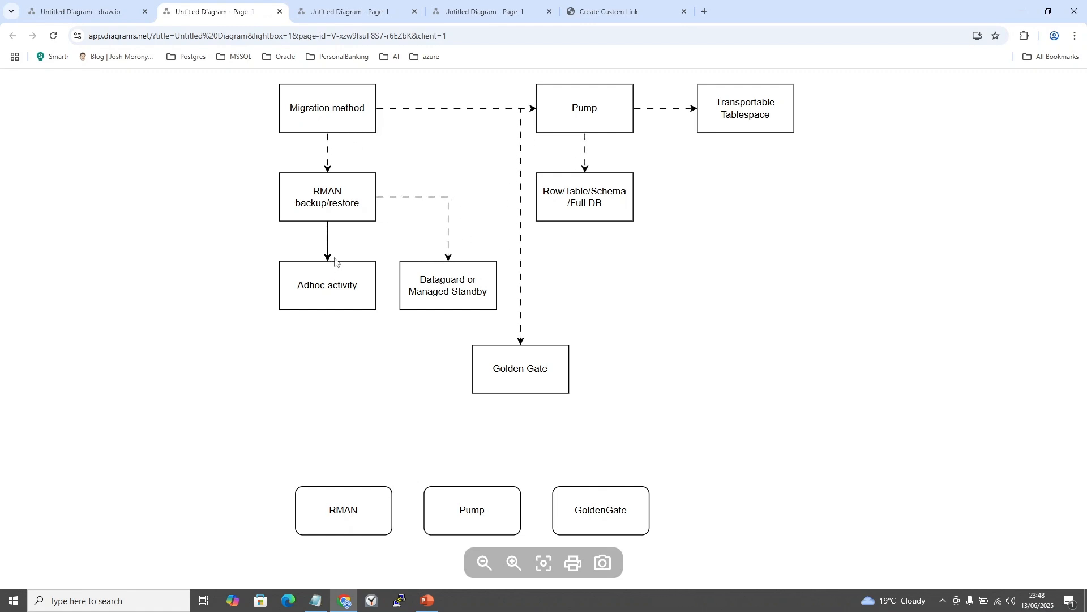
Test the RMAN, Pump and GoldenGate buttons in the new presentation with the animated connectors.
{"action": "left_click", "coordinate": [370, 511]}
{"action": "left_click", "coordinate": [340, 512]}
{"action": "left_click", "coordinate": [474, 509]}
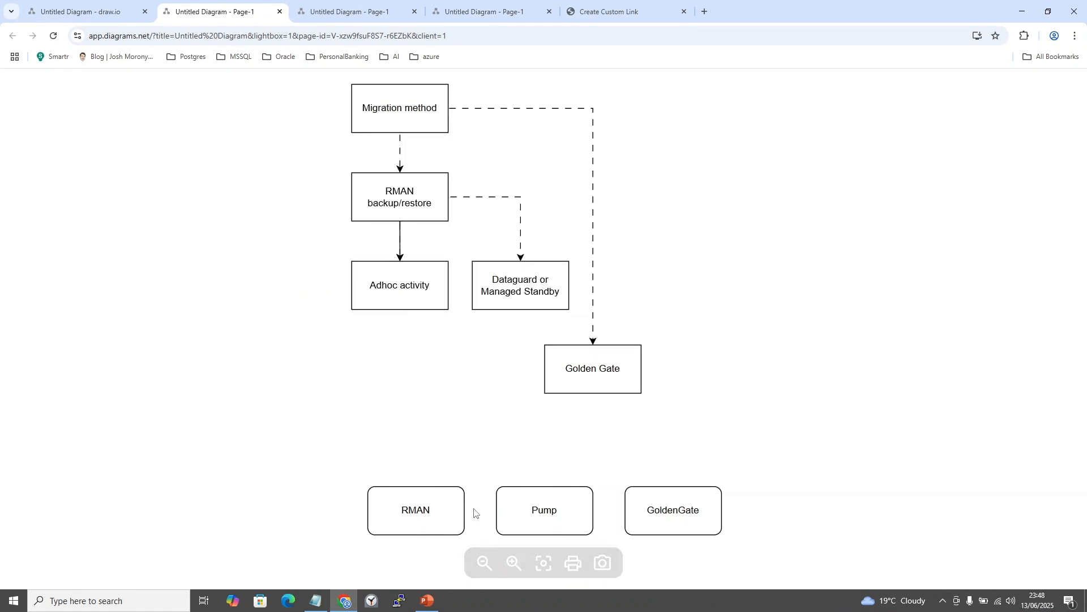
{"action": "left_click", "coordinate": [517, 517]}
{"action": "left_click", "coordinate": [595, 513]}
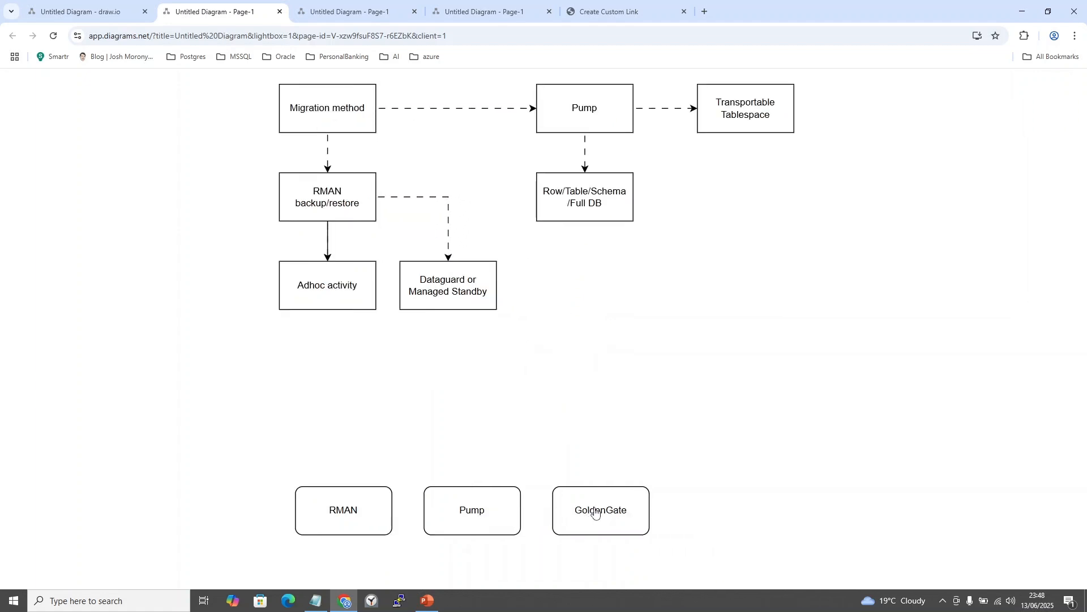
{"action": "left_click", "coordinate": [594, 511]}
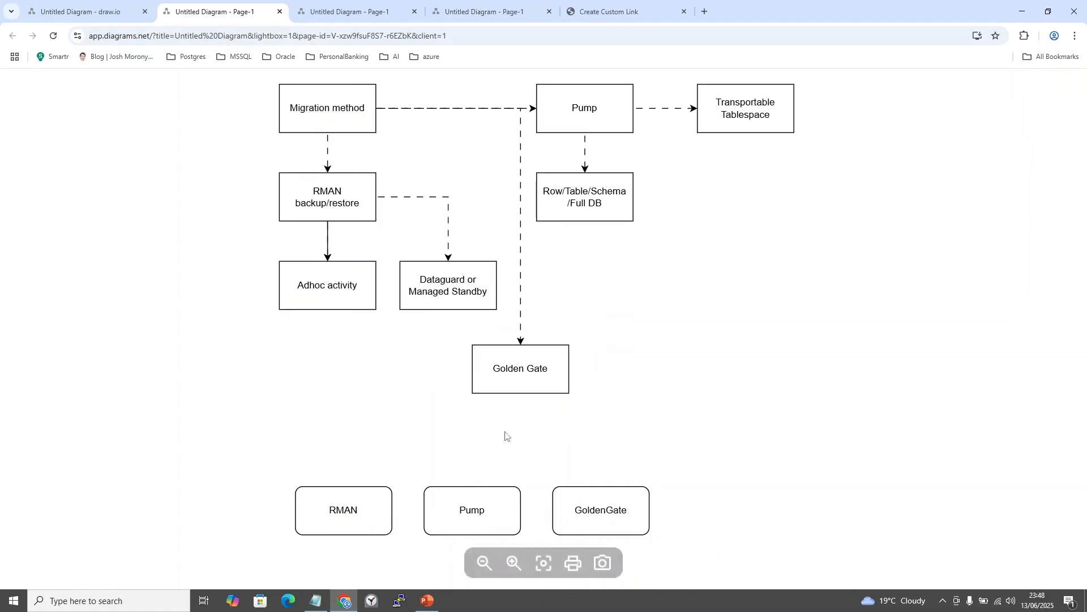
Switch to the Notepad notes and add the line "step4: after the necessary links are created" below step3.
{"action": "left_click", "coordinate": [123, 17]}
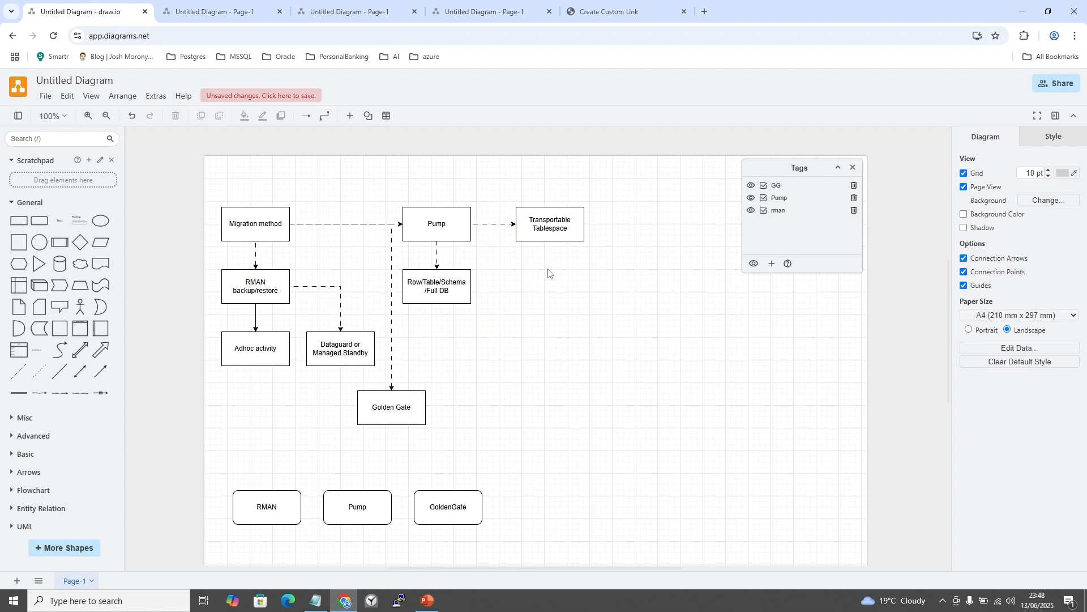
{"action": "left_click", "coordinate": [316, 601]}
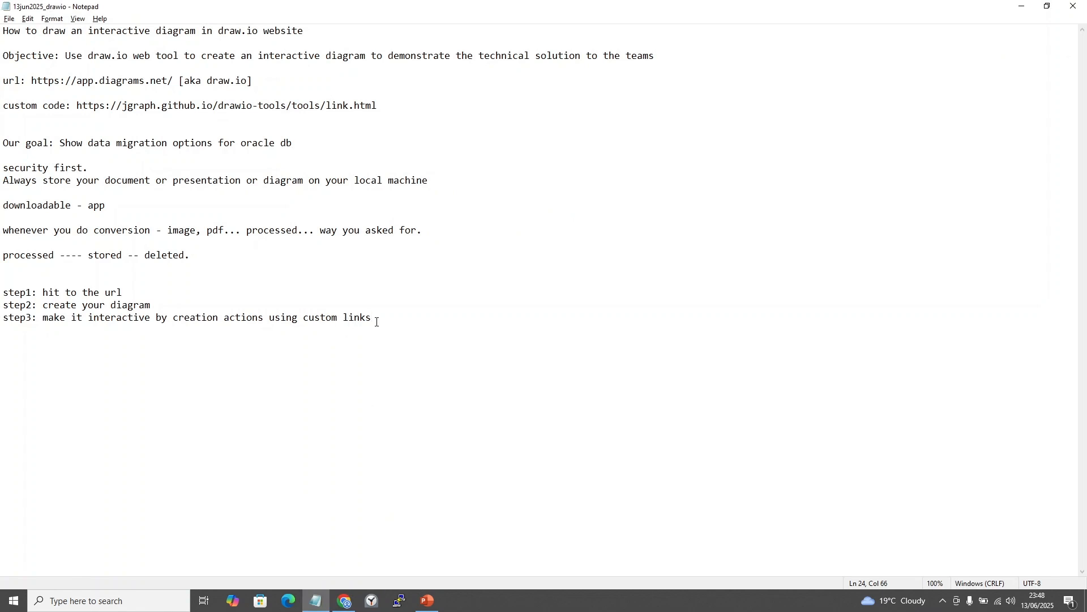
{"action": "key", "text": "Return"}
{"action": "type", "text": "step4: after the"}
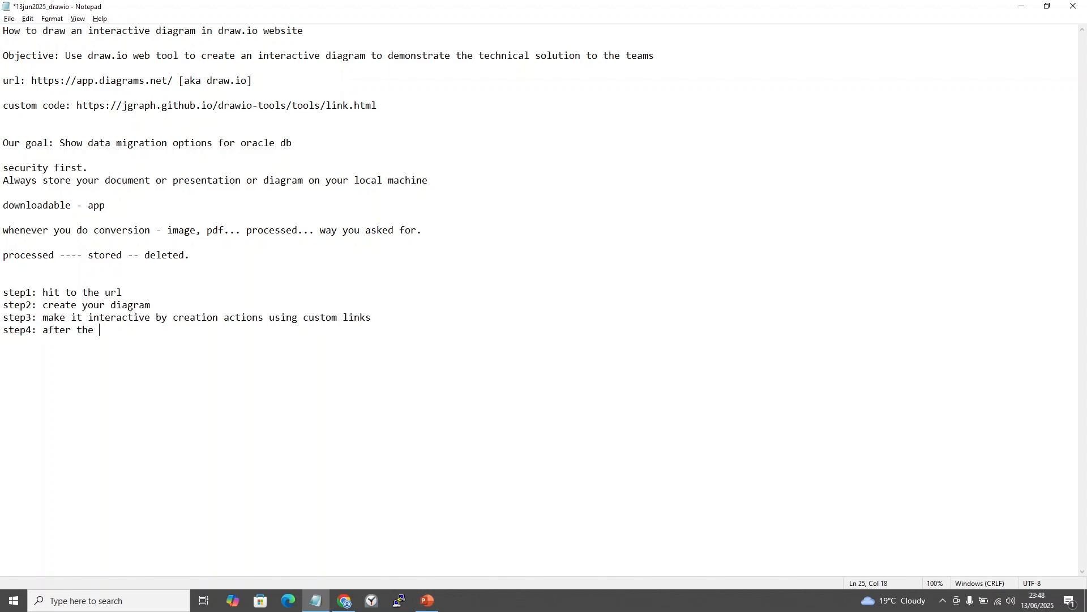
{"action": "type", "text": " nec"}
{"action": "key", "text": "BackSpace"}
{"action": "type", "text": "ecessary links are created"}
{"action": "key", "text": "Return"}
Add the line "step4: Publish the file for presentation by going to files menu" at the end of the notes and save the file.
{"action": "type", "text": "ste[ 5"}
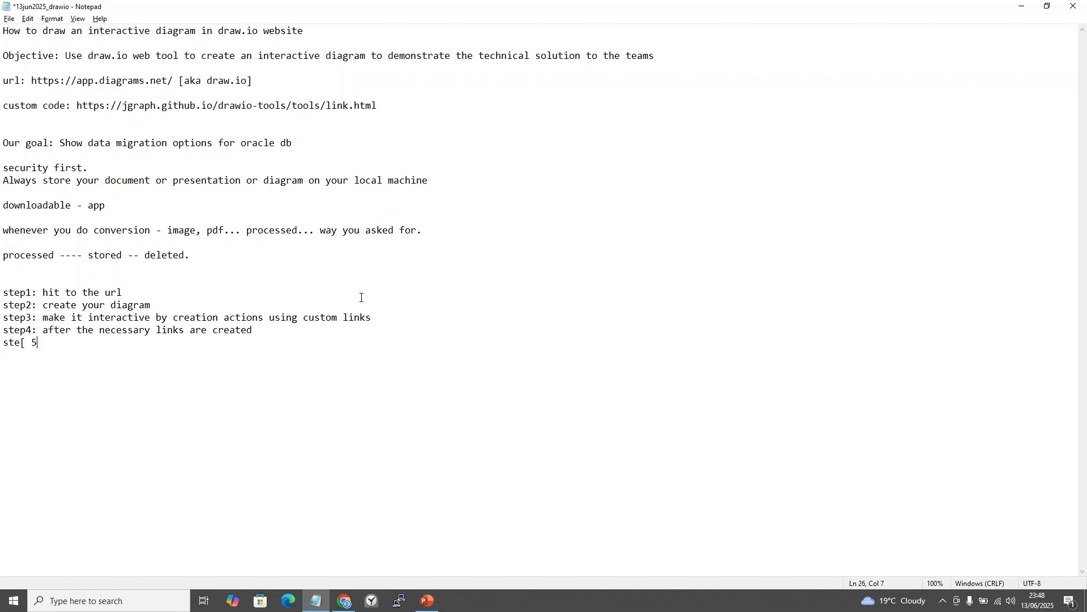
{"action": "key", "text": "BackSpace"}
{"action": "key", "text": "BackSpace"}
{"action": "key", "text": "BackSpace"}
{"action": "type", "text": "p4: make"}
{"action": "key", "text": "BackSpace"}
{"action": "key", "text": "BackSpace"}
{"action": "key", "text": "BackSpace"}
{"action": "key", "text": "BackSpace"}
{"action": "key", "text": "BackSpace"}
{"action": "type", "text": "blish the file for"}
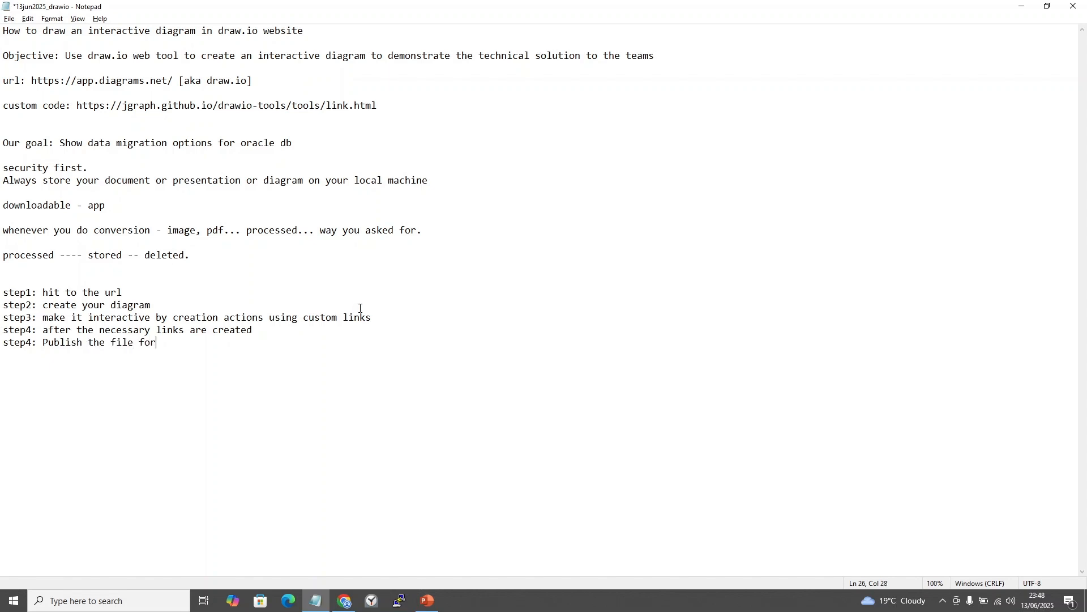
{"action": "type", "text": " presentation by going to file"}
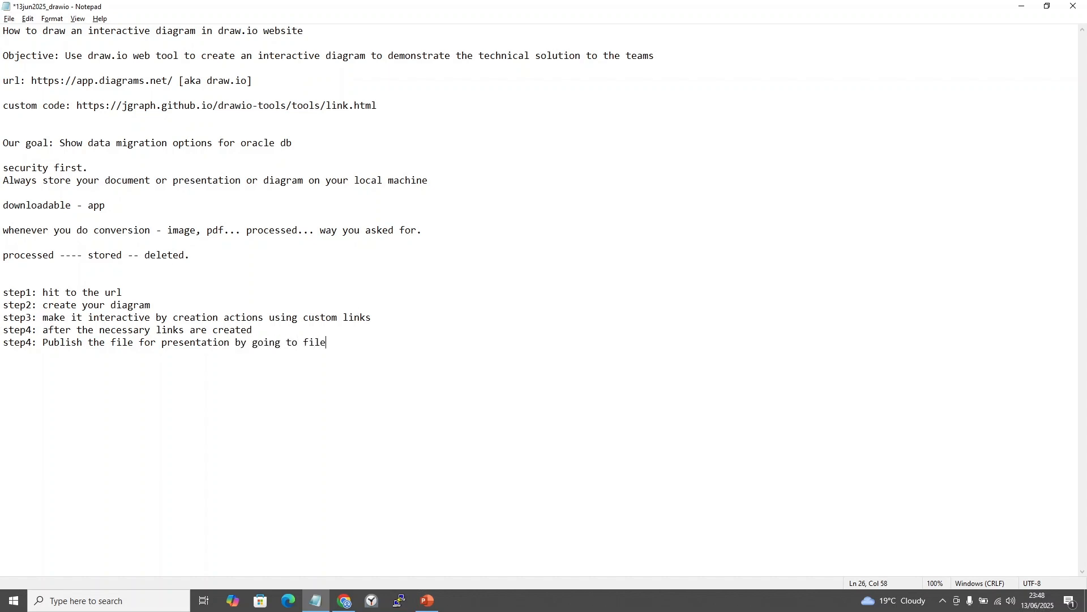
{"action": "type", "text": "s o"}
{"action": "key", "text": "BackSpace"}
{"action": "type", "text": "menu"}
{"action": "key", "text": "ctrl+s"}
Switch back to the diagram editor and turn on flow animation for the remaining solid connector between RMAN backup/restore and Adhoc activity.
{"action": "key", "text": "alt+Tab"}
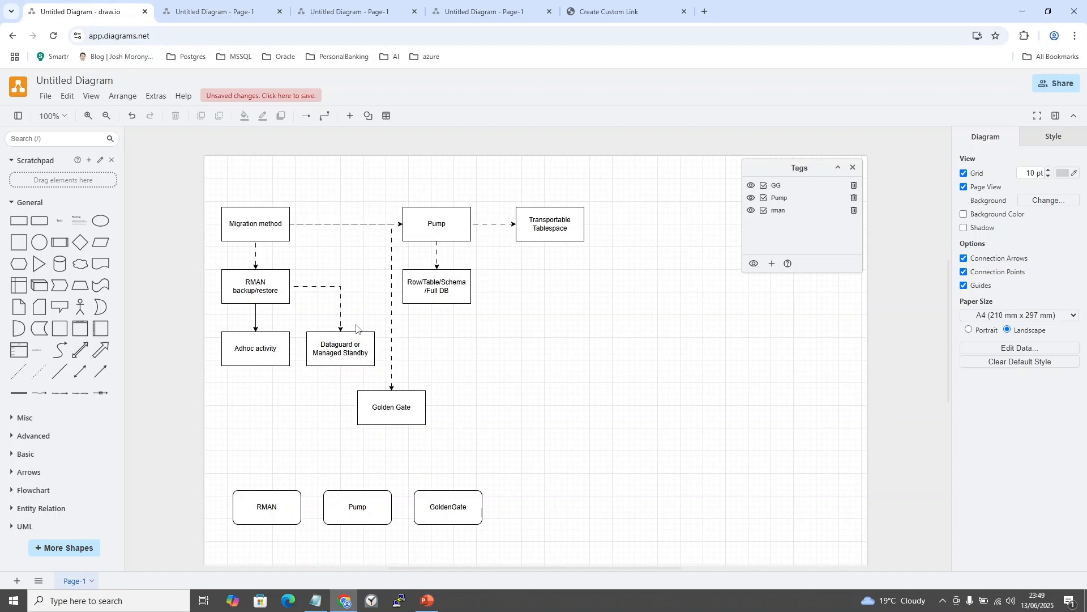
{"action": "left_click", "coordinate": [256, 329]}
{"action": "key", "text": "Escape"}
{"action": "left_click", "coordinate": [256, 329]}
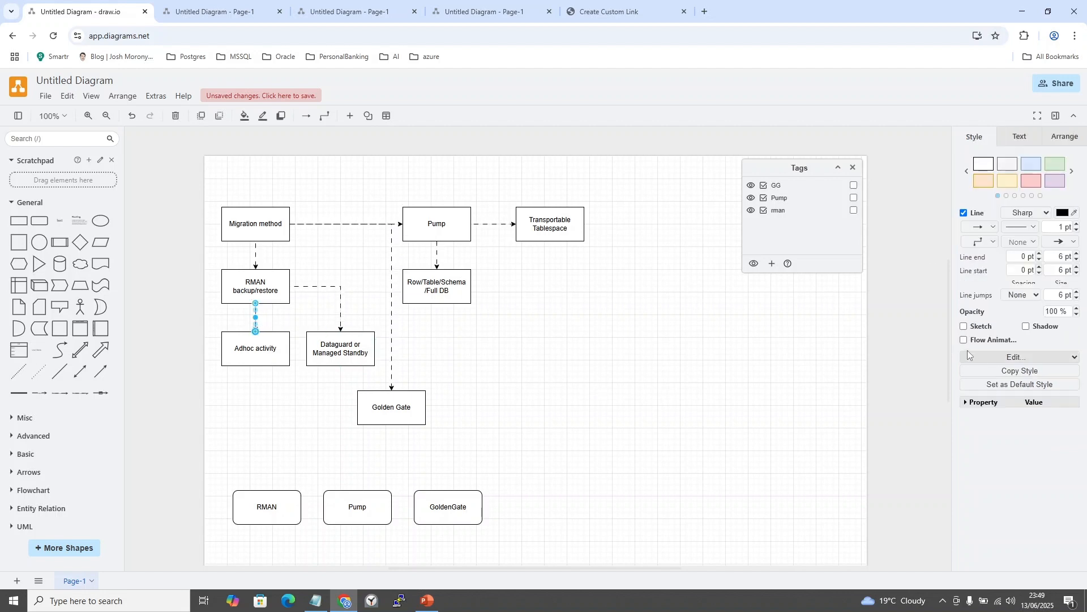
{"action": "left_click", "coordinate": [688, 385]}
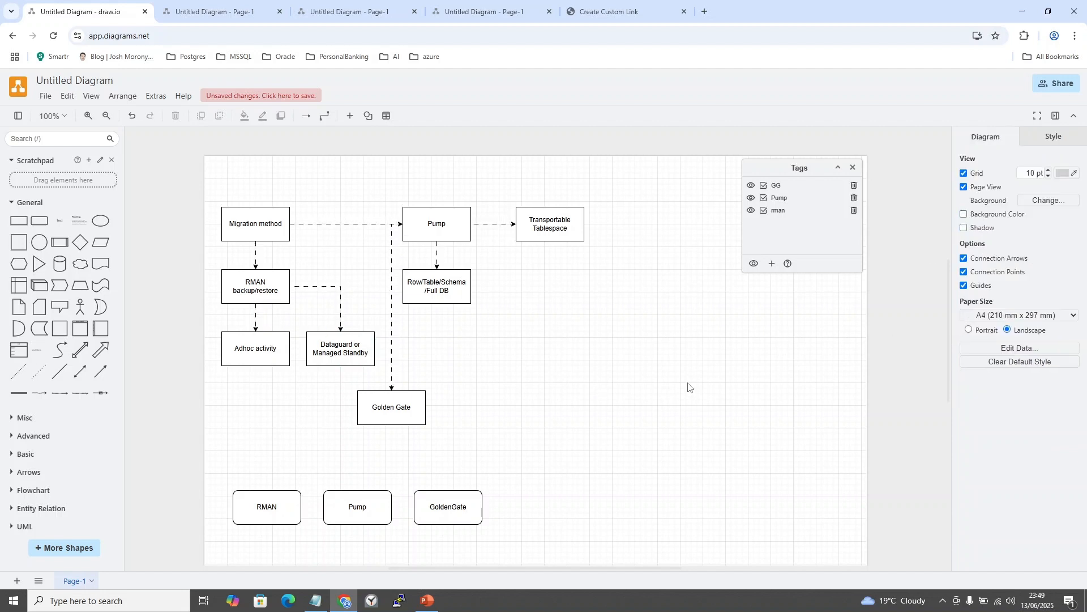